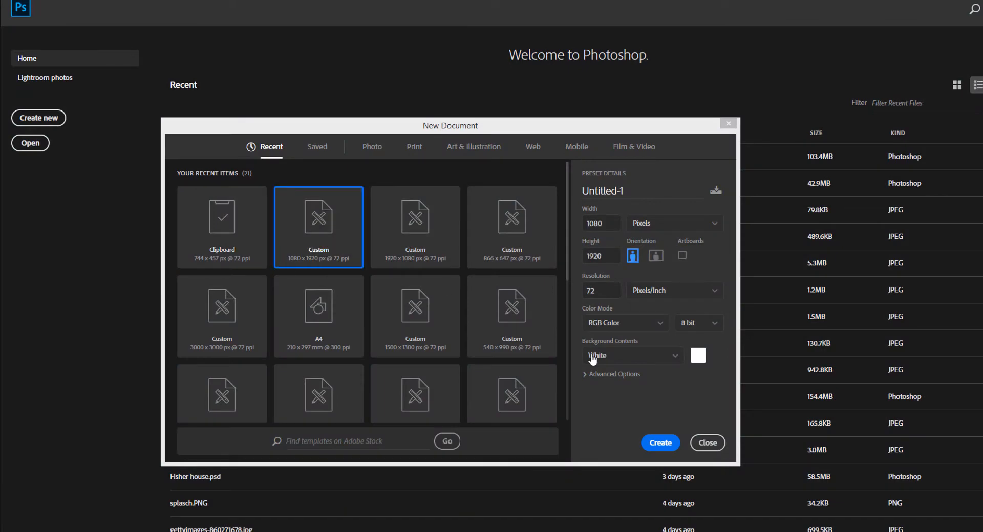
Step: Create a white 1080 x 1920 px document at 72 ppi and place the Motel image in it
{"action": "left_click", "coordinate": [659, 445]}
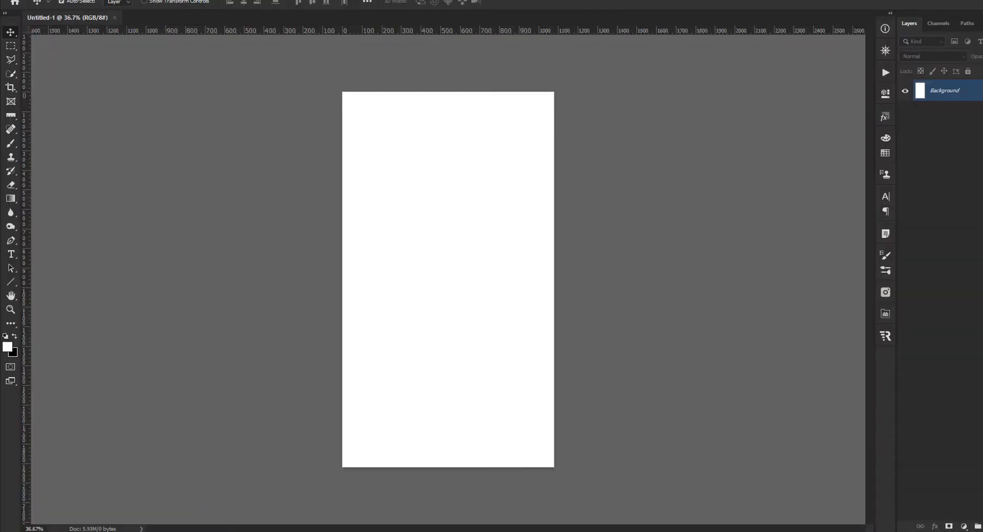
{"action": "left_click_drag", "start_coordinate": [759, 283], "coordinate": [434, 376]}
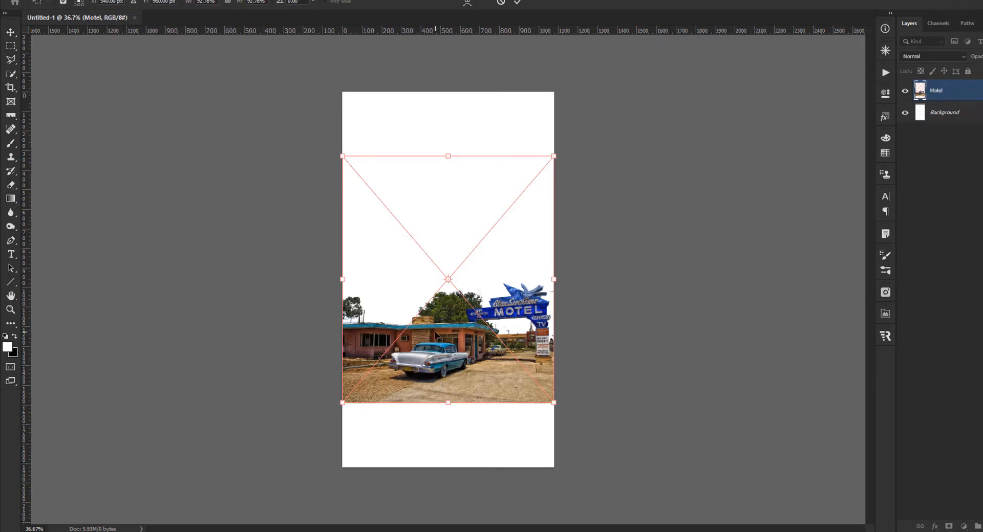
Step: Move the placed Motel image straight down until it sits flush with the canvas's lower edge and commit it
{"action": "key", "text": "shift+Down"}
{"action": "key", "text": "shift+Down"}
{"action": "key", "text": "shift+Down"}
{"action": "key", "text": "shift+Down"}
{"action": "key", "text": "shift+Down"}
{"action": "key", "text": "shift+Down"}
{"action": "key", "text": "shift+Down"}
{"action": "key", "text": "shift+Down"}
{"action": "key", "text": "shift+Down"}
{"action": "key", "text": "shift+Down"}
{"action": "key", "text": "shift+Down"}
{"action": "key", "text": "shift+Down"}
{"action": "key", "text": "shift+Down"}
{"action": "key", "text": "shift+Down"}
{"action": "key", "text": "shift+Down"}
{"action": "key", "text": "shift+Down"}
{"action": "key", "text": "shift+Down"}
{"action": "key", "text": "shift+Down"}
{"action": "key", "text": "shift+Down"}
{"action": "key", "text": "shift+Down"}
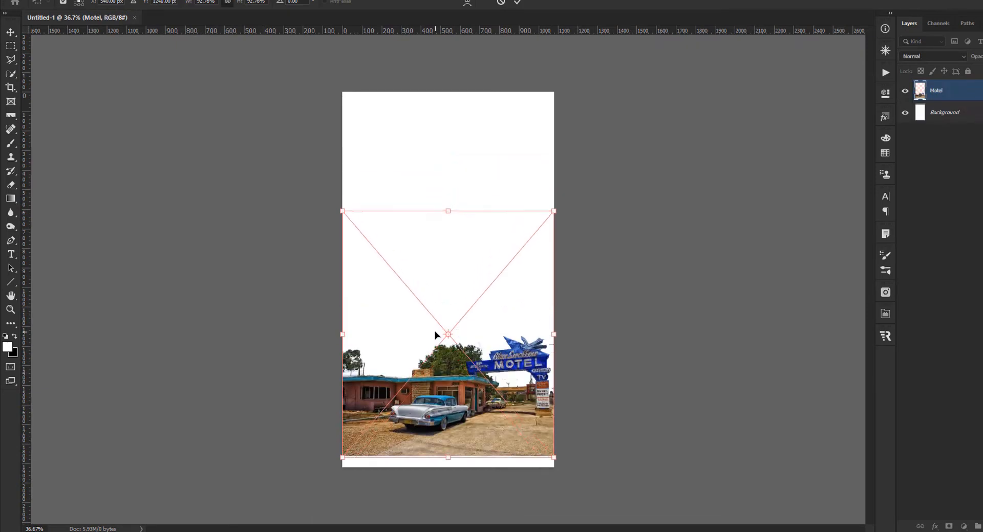
{"action": "key", "text": "shift+Down"}
{"action": "key", "text": "Return"}
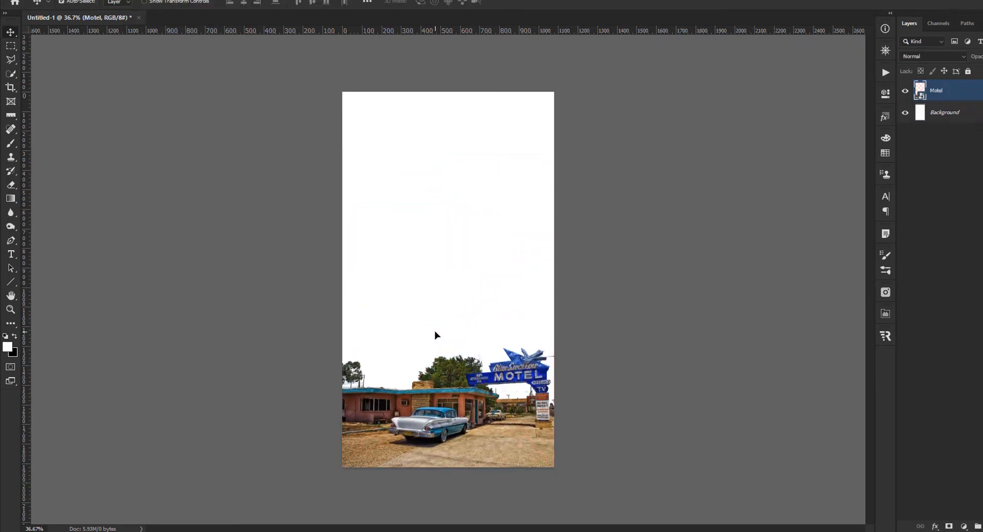
Step: Add a new empty layer above the Motel layer for recolouring the large car
{"action": "key", "text": "ctrl+plus"}
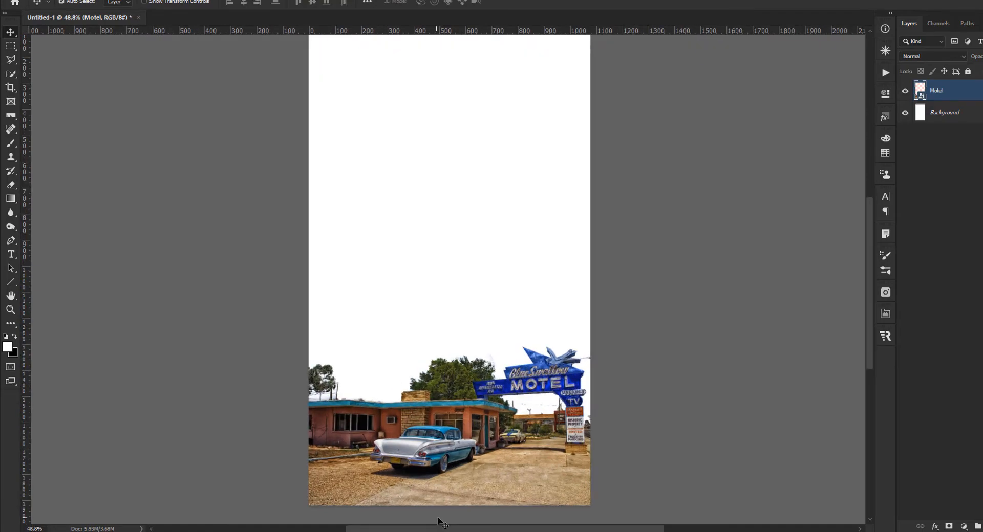
{"action": "scroll", "coordinate": [438, 522], "scroll_direction": "up", "scroll_amount": 2}
{"action": "key", "text": "f"}
{"action": "scroll", "coordinate": [770, 397], "scroll_direction": "up", "scroll_amount": 2}
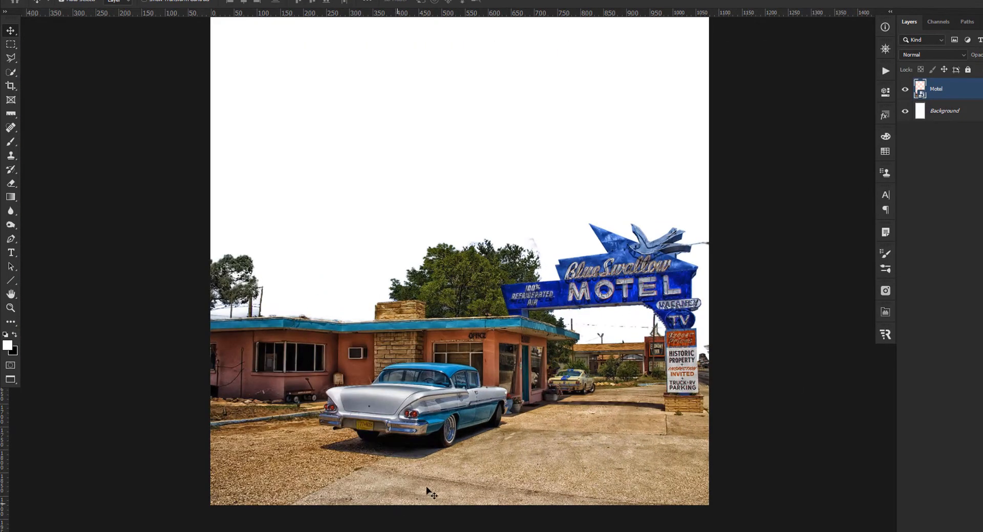
{"action": "scroll", "coordinate": [428, 491], "scroll_direction": "up", "scroll_amount": 1}
{"action": "scroll", "coordinate": [350, 425], "scroll_direction": "up", "scroll_amount": 1}
{"action": "scroll", "coordinate": [350, 425], "scroll_direction": "up", "scroll_amount": 1}
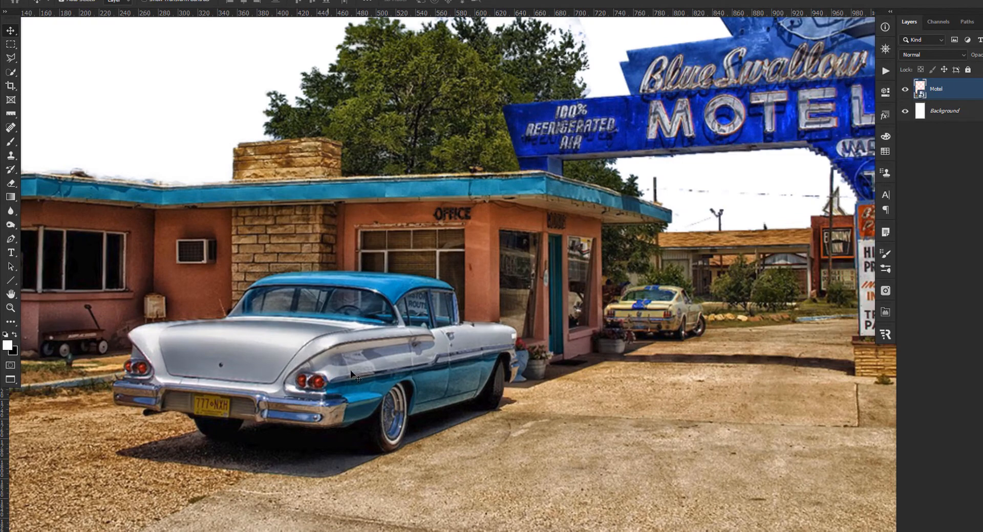
{"action": "scroll", "coordinate": [405, 382], "scroll_direction": "down", "scroll_amount": 1}
{"action": "scroll", "coordinate": [267, 327], "scroll_direction": "up", "scroll_amount": 1}
{"action": "key", "text": "ctrl+shift+alt+n"}
Step: Trace a closed Pen tool path around the blue roof of the large car, following the window edges
{"action": "key", "text": "p"}
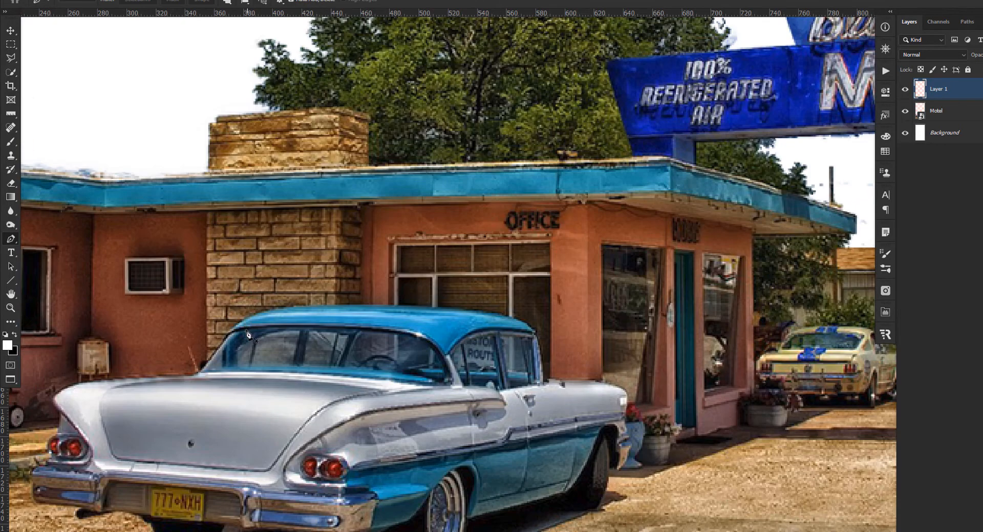
{"action": "scroll", "coordinate": [247, 335], "scroll_direction": "up", "scroll_amount": 1}
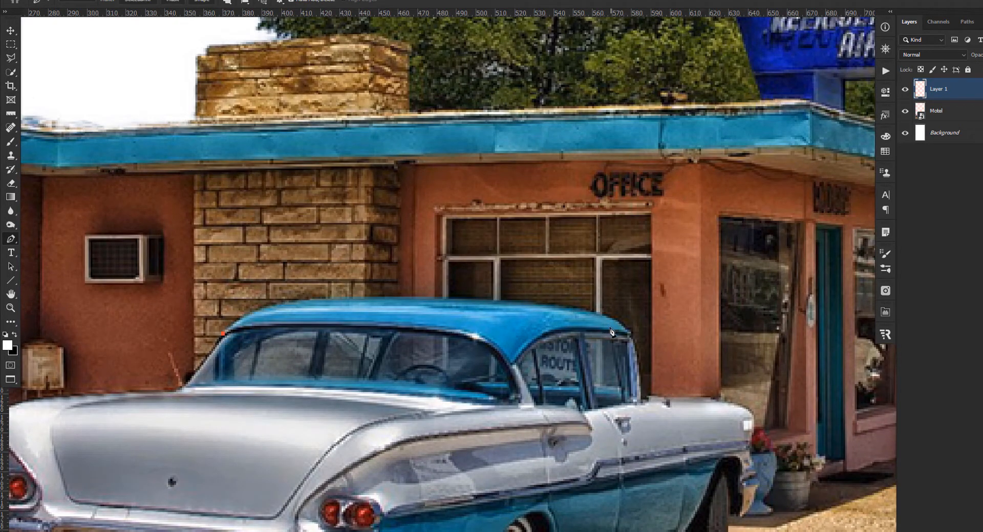
{"action": "left_click_drag", "start_coordinate": [629, 334], "coordinate": [906, 397]}
{"action": "left_click_drag", "start_coordinate": [982, 414], "coordinate": [899, 404]}
{"action": "key", "text": "ctrl+z"}
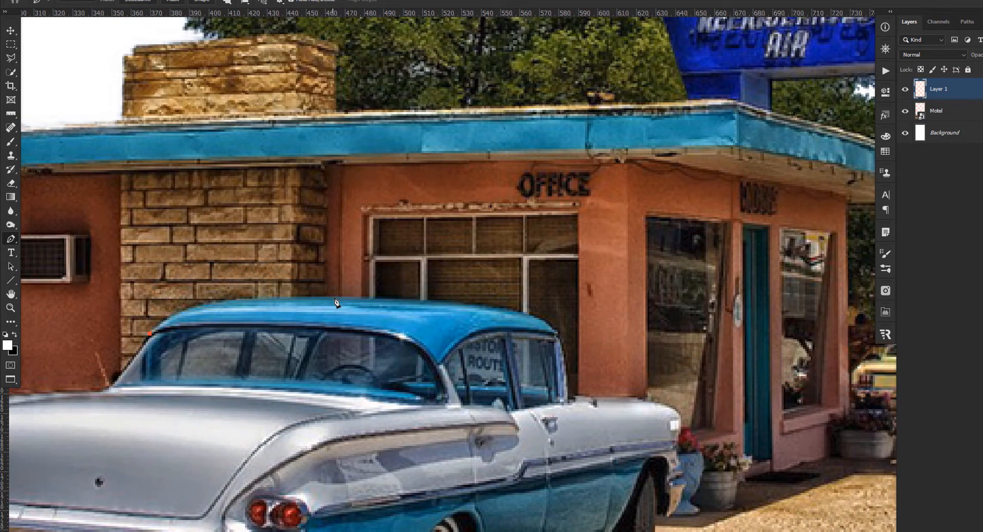
{"action": "left_click_drag", "start_coordinate": [335, 297], "coordinate": [509, 306]}
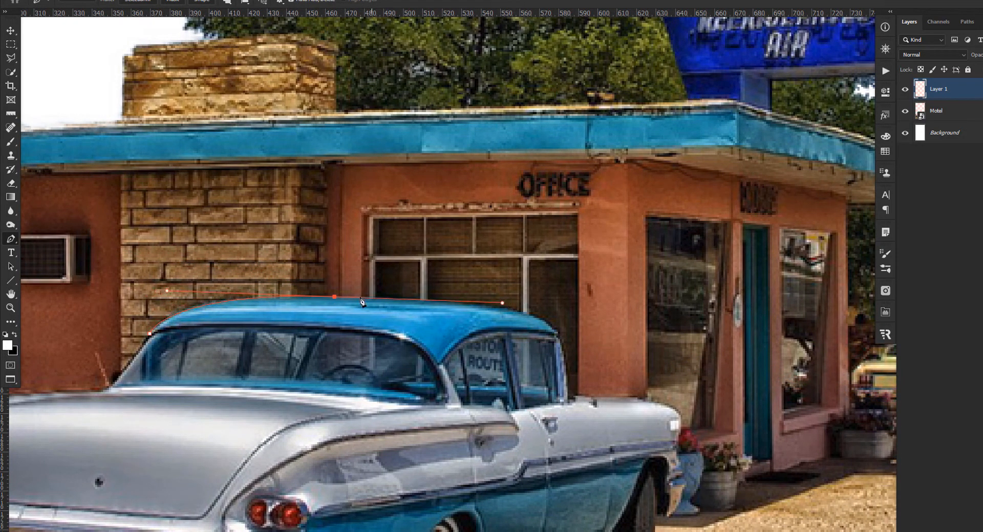
{"action": "left_click_drag", "start_coordinate": [556, 334], "coordinate": [564, 372]}
{"action": "left_click", "coordinate": [556, 333], "text": "alt"}
{"action": "left_click_drag", "start_coordinate": [439, 363], "coordinate": [403, 419]}
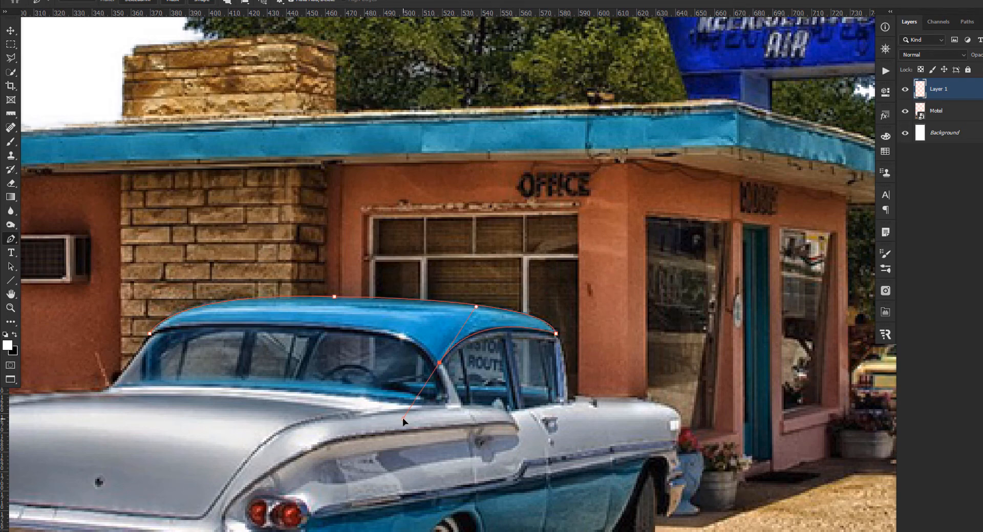
{"action": "left_click", "coordinate": [439, 363], "text": "alt"}
{"action": "left_click_drag", "start_coordinate": [150, 335], "coordinate": [153, 336]}
{"action": "scroll", "coordinate": [152, 337], "scroll_direction": "left", "scroll_amount": 3}
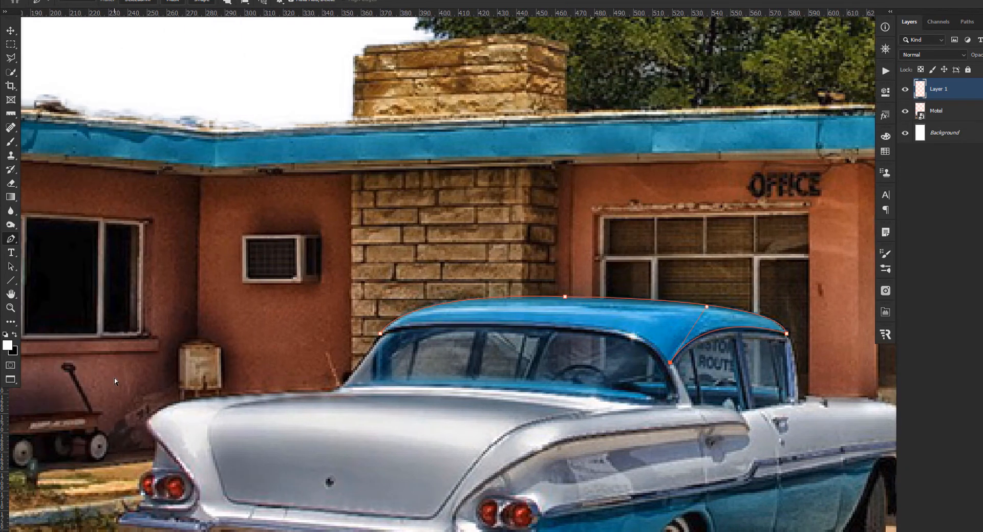
{"action": "left_click", "coordinate": [533, 323]}
{"action": "left_click_drag", "start_coordinate": [533, 322], "coordinate": [351, 353]}
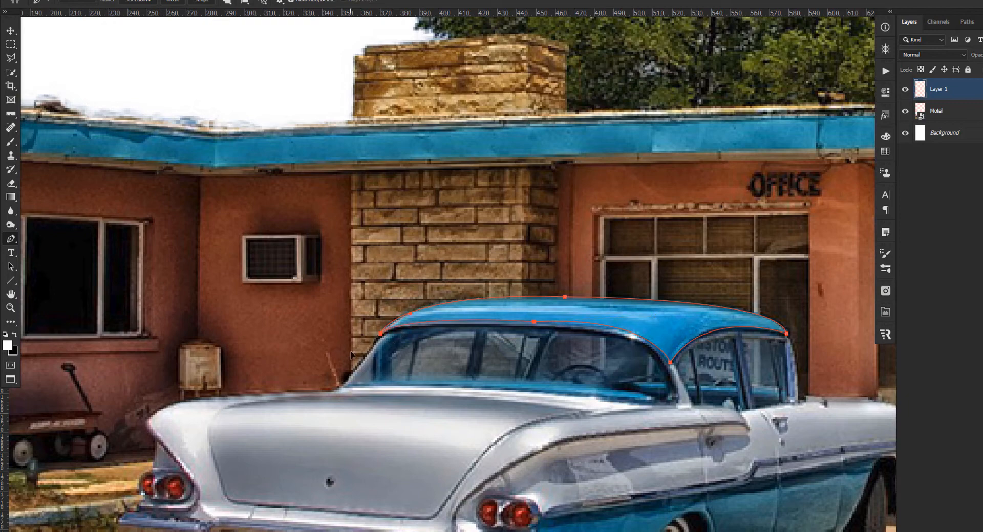
Step: Convert the roof path to a selection, fill it with a red swatch on the new layer and deselect
{"action": "right_click", "coordinate": [561, 310]}
{"action": "left_click", "coordinate": [584, 338]}
{"action": "key", "text": "Return"}
{"action": "key", "text": "b"}
{"action": "left_click", "coordinate": [885, 152]}
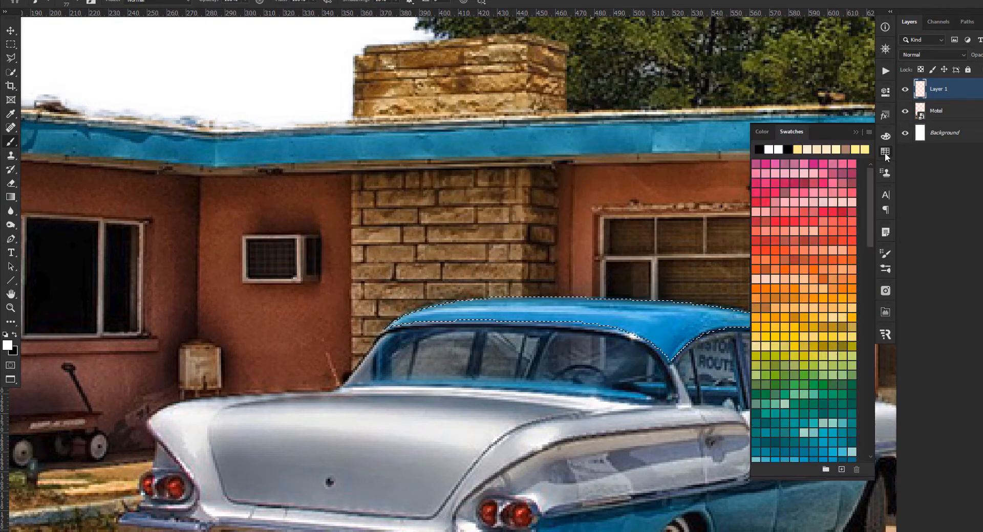
{"action": "left_click", "coordinate": [756, 250]}
{"action": "mouse_move", "coordinate": [409, 315]}
{"action": "left_mouse_down"}
{"action": "mouse_move", "coordinate": [708, 282]}
{"action": "mouse_move", "coordinate": [748, 305]}
{"action": "left_mouse_up"}
{"action": "left_click", "coordinate": [775, 222]}
{"action": "key", "text": "alt+BackSpace"}
{"action": "left_click", "coordinate": [885, 151]}
{"action": "key", "text": "ctrl+d"}
Step: Trace the car's blue lower side with the Pen tool along the trim line, front wheel arch and sill
{"action": "key", "text": "p"}
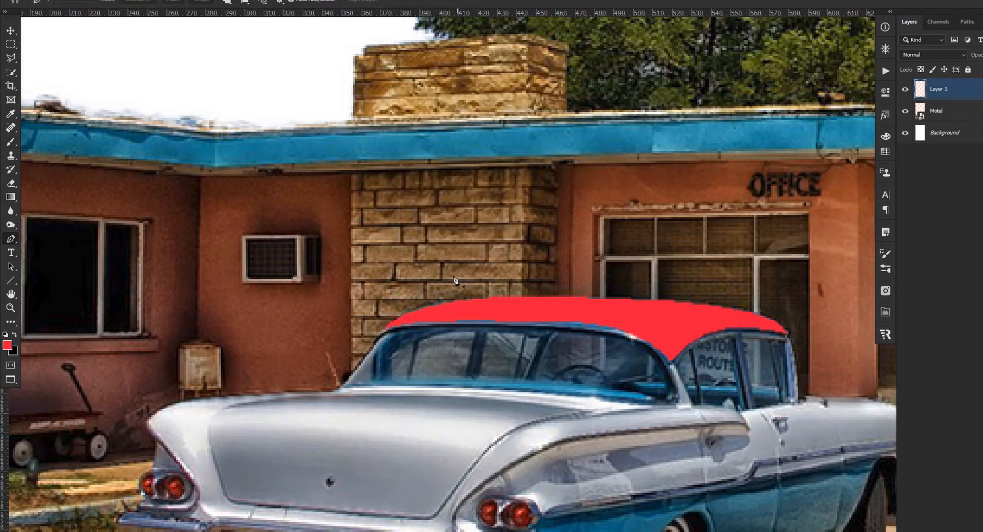
{"action": "scroll", "coordinate": [305, 361], "scroll_direction": "up", "scroll_amount": 1}
{"action": "left_click", "coordinate": [465, 379]}
{"action": "left_click", "coordinate": [727, 329]}
{"action": "left_click", "coordinate": [838, 306]}
{"action": "left_click", "coordinate": [837, 309]}
{"action": "left_click", "coordinate": [782, 409]}
{"action": "key", "text": "ctrl+z"}
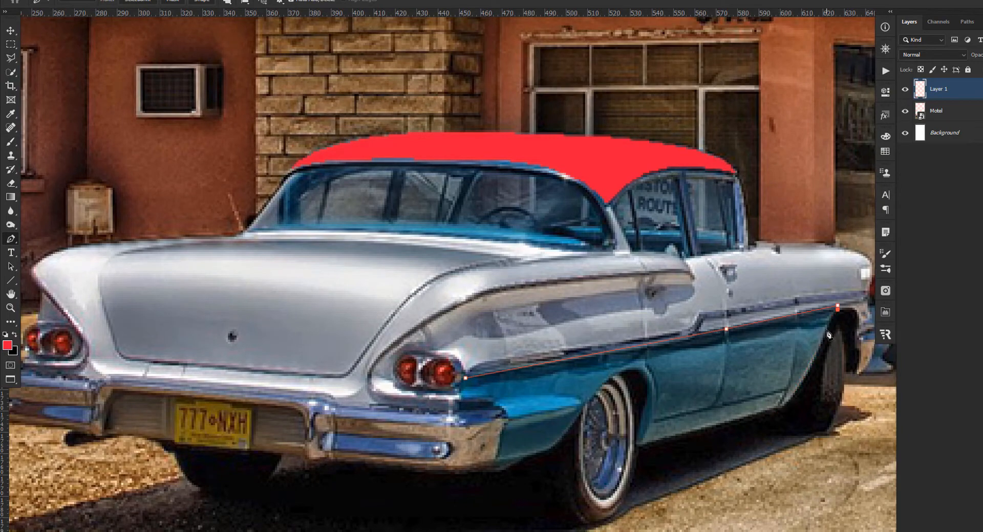
{"action": "left_click_drag", "start_coordinate": [827, 329], "coordinate": [823, 342]}
{"action": "left_click", "coordinate": [826, 329], "text": "alt"}
{"action": "left_click", "coordinate": [781, 409]}
{"action": "left_click", "coordinate": [639, 446]}
{"action": "left_click", "coordinate": [634, 440]}
Step: Continue the path around the rear wheel arch and along the bumper edge, closing it beside the tail light
{"action": "left_click", "coordinate": [641, 372]}
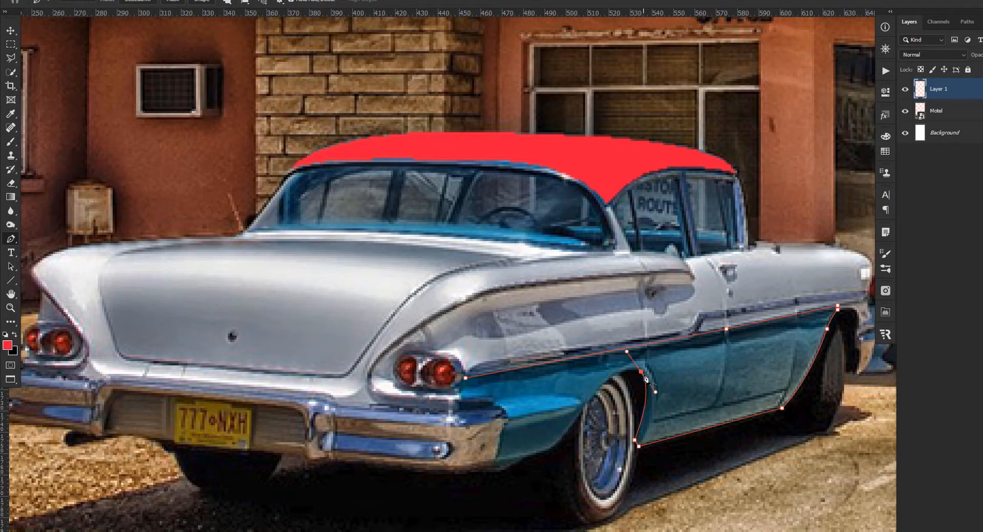
{"action": "left_click_drag", "start_coordinate": [572, 424], "coordinate": [537, 487]}
{"action": "left_click", "coordinate": [548, 449]}
{"action": "left_click", "coordinate": [542, 453]}
{"action": "left_click", "coordinate": [531, 456]}
{"action": "left_click", "coordinate": [523, 459]}
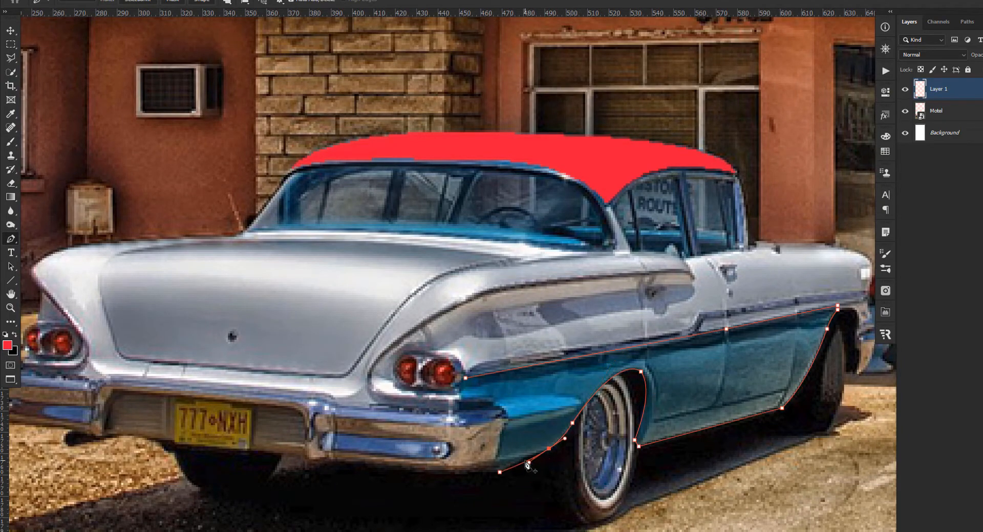
{"action": "left_click", "coordinate": [510, 466]}
{"action": "left_click", "coordinate": [499, 472]}
{"action": "left_click", "coordinate": [505, 425]}
{"action": "left_click", "coordinate": [508, 413]}
{"action": "left_click", "coordinate": [461, 397]}
{"action": "left_click", "coordinate": [465, 379]}
Step: Convert the lower side path to a selection and paint it with the red colour
{"action": "right_click", "coordinate": [463, 391]}
{"action": "left_click", "coordinate": [487, 176]}
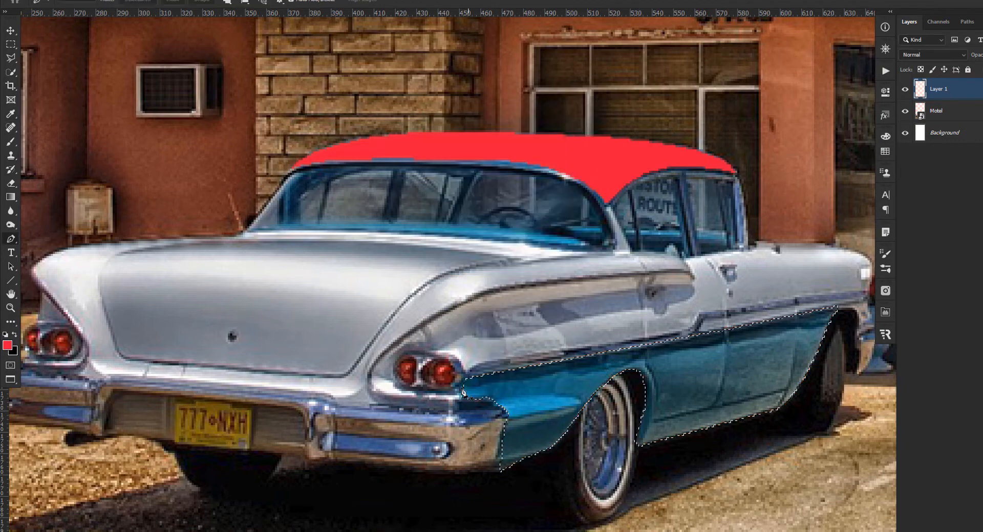
{"action": "key", "text": "b"}
{"action": "left_click_drag", "start_coordinate": [475, 434], "coordinate": [840, 348]}
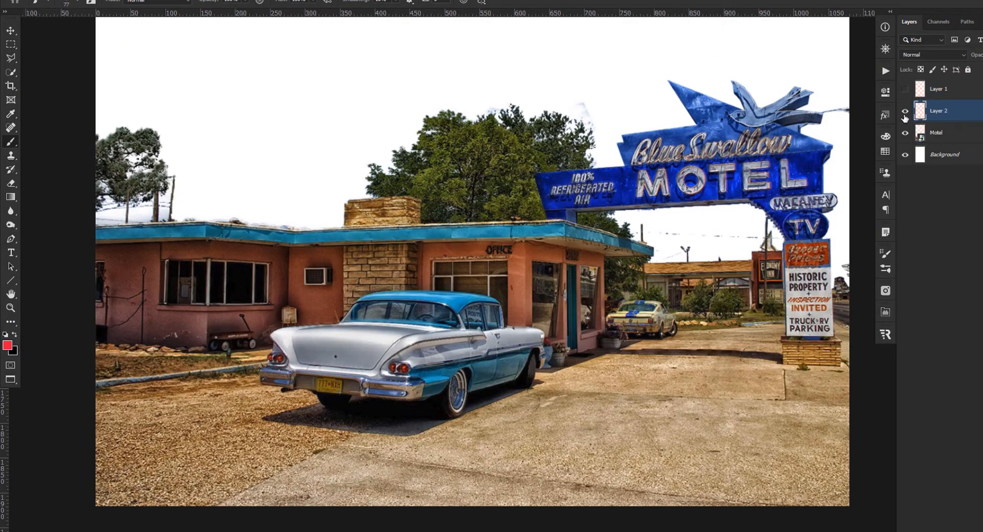
Step: Show Layer 1 and set its blend mode to Color Burn
{"action": "left_click", "coordinate": [905, 88]}
{"action": "left_click", "coordinate": [942, 89]}
{"action": "scroll", "coordinate": [934, 55], "scroll_direction": "down", "scroll_amount": 4}
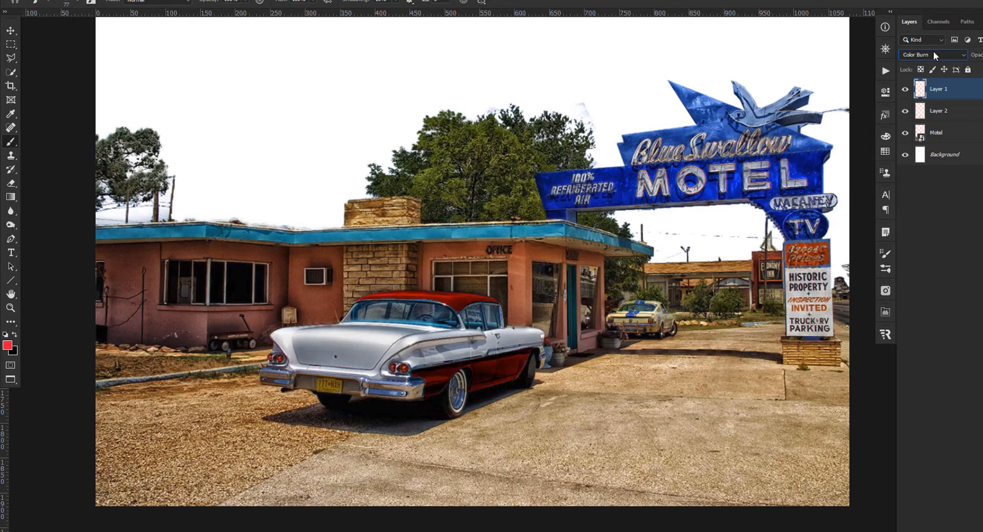
{"action": "scroll", "coordinate": [935, 55], "scroll_direction": "down", "scroll_amount": 3}
{"action": "scroll", "coordinate": [935, 56], "scroll_direction": "up", "scroll_amount": 3}
{"action": "scroll", "coordinate": [308, 257], "scroll_direction": "down", "scroll_amount": 4}
{"action": "scroll", "coordinate": [328, 254], "scroll_direction": "up", "scroll_amount": 8}
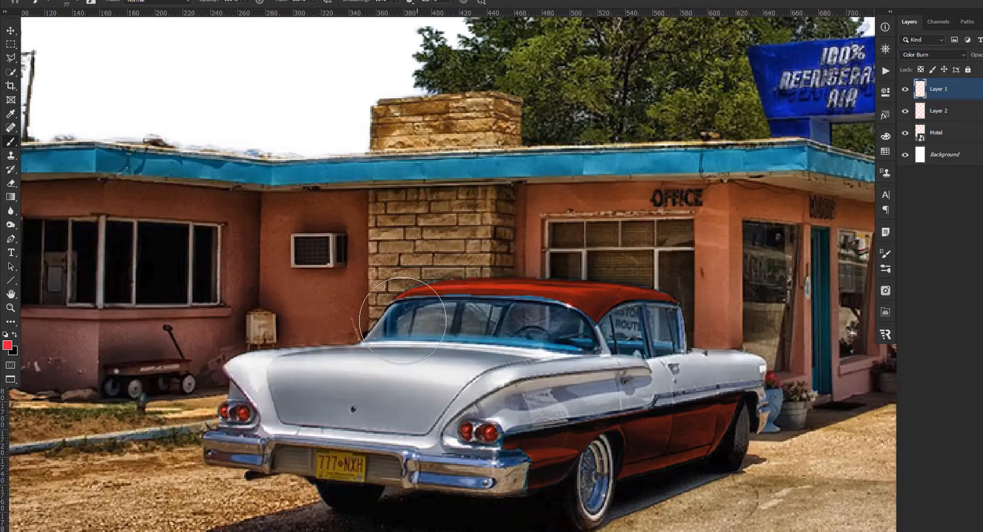
Step: Paint the blue strip along the rear window's lower edge red on Layer 1 and tidy its edges
{"action": "scroll", "coordinate": [403, 321], "scroll_direction": "up", "scroll_amount": 4}
{"action": "left_click_drag", "start_coordinate": [392, 340], "coordinate": [312, 340]}
{"action": "left_click_drag", "start_coordinate": [656, 361], "coordinate": [351, 345]}
{"action": "scroll", "coordinate": [323, 359], "scroll_direction": "right", "scroll_amount": 2}
{"action": "key", "text": "e"}
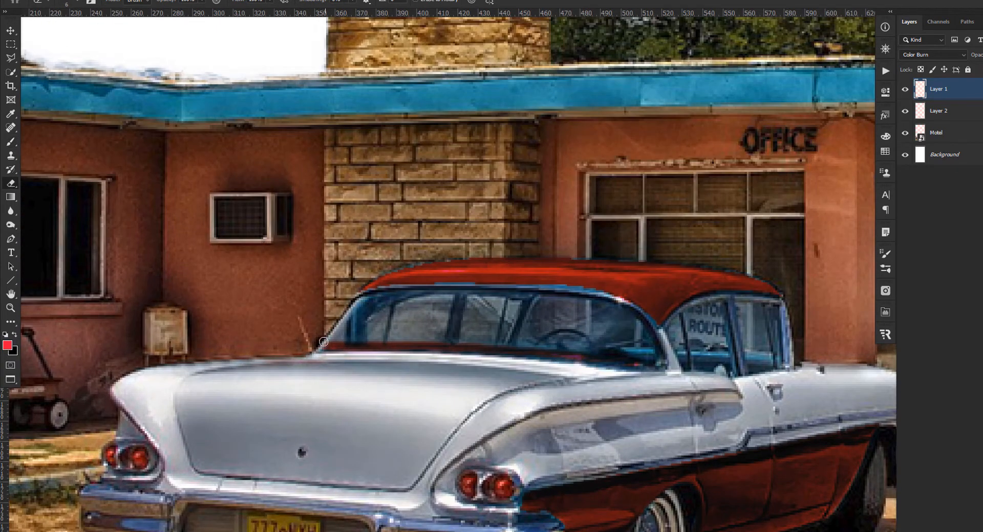
{"action": "scroll", "coordinate": [323, 342], "scroll_direction": "up", "scroll_amount": 2}
{"action": "scroll", "coordinate": [324, 342], "scroll_direction": "right", "scroll_amount": 5}
{"action": "key", "text": "b"}
{"action": "left_click_drag", "start_coordinate": [421, 350], "coordinate": [648, 364]}
Step: Erase the stray red along the upper edge of the rear window
{"action": "scroll", "coordinate": [571, 357], "scroll_direction": "down", "scroll_amount": 5}
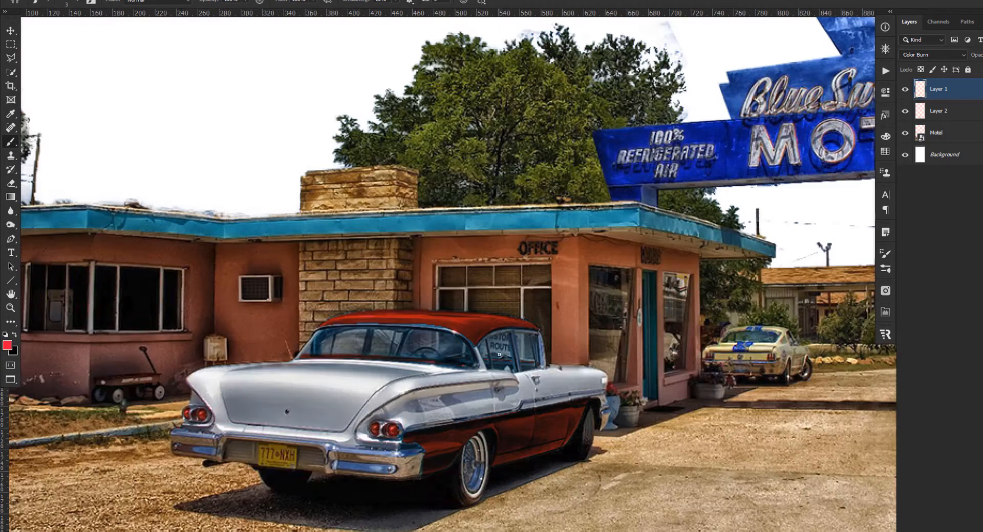
{"action": "scroll", "coordinate": [389, 352], "scroll_direction": "up", "scroll_amount": 3}
{"action": "key", "text": "e"}
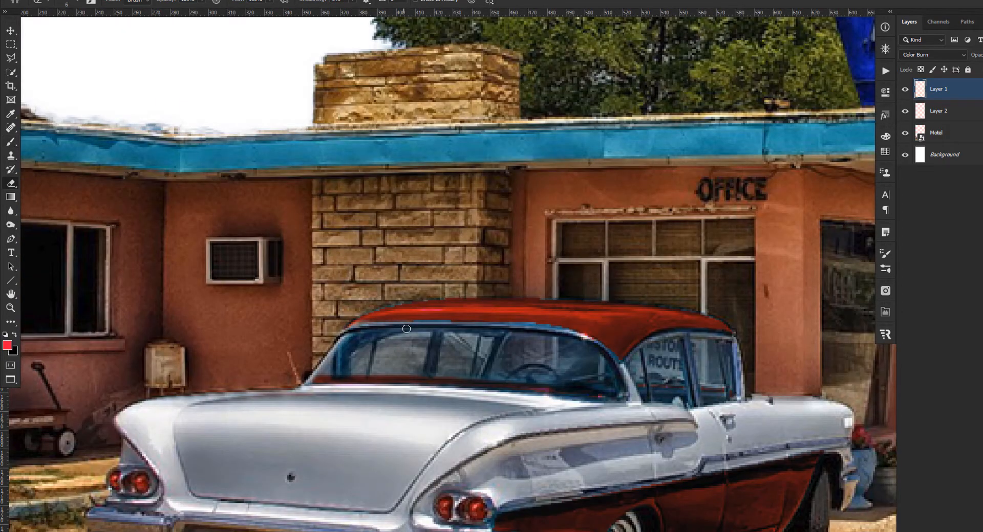
{"action": "left_click_drag", "start_coordinate": [460, 327], "coordinate": [492, 326]}
Step: Merge Layer 1, Layer 2 and the Motel layer into a single layer
{"action": "scroll", "coordinate": [461, 342], "scroll_direction": "down", "scroll_amount": 7}
{"action": "key", "text": "v"}
{"action": "scroll", "coordinate": [430, 231], "scroll_direction": "down", "scroll_amount": 4}
{"action": "scroll", "coordinate": [442, 134], "scroll_direction": "up", "scroll_amount": 3}
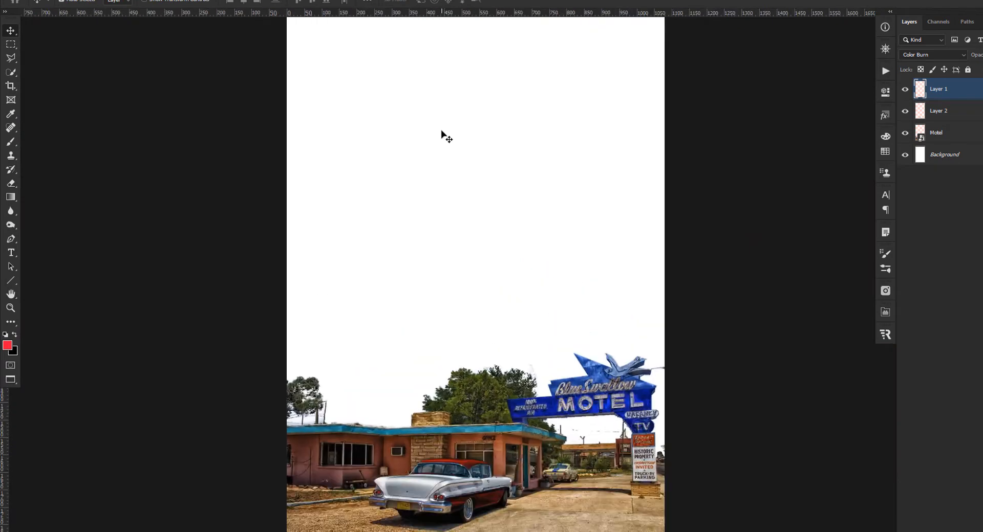
{"action": "scroll", "coordinate": [442, 134], "scroll_direction": "down", "scroll_amount": 1}
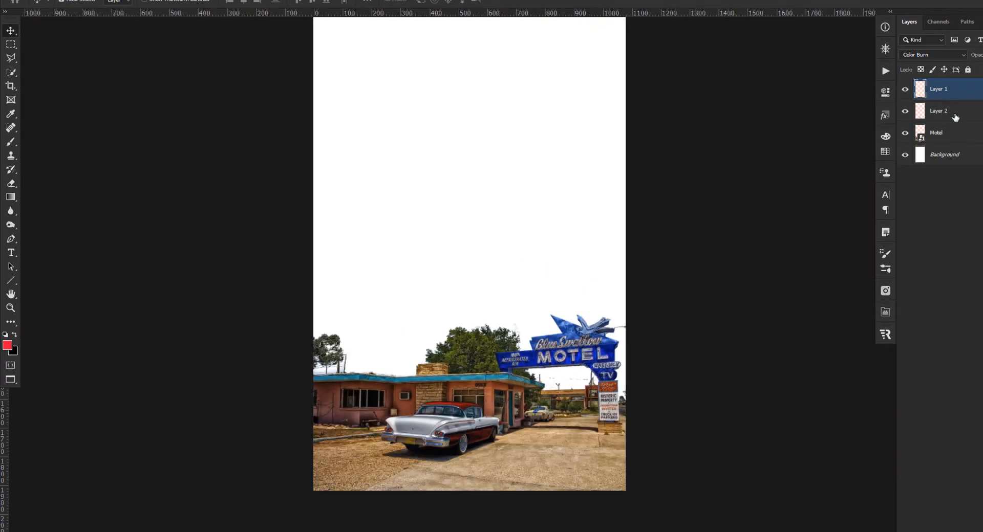
{"action": "left_click", "coordinate": [905, 111]}
{"action": "left_click", "coordinate": [952, 133], "text": "shift"}
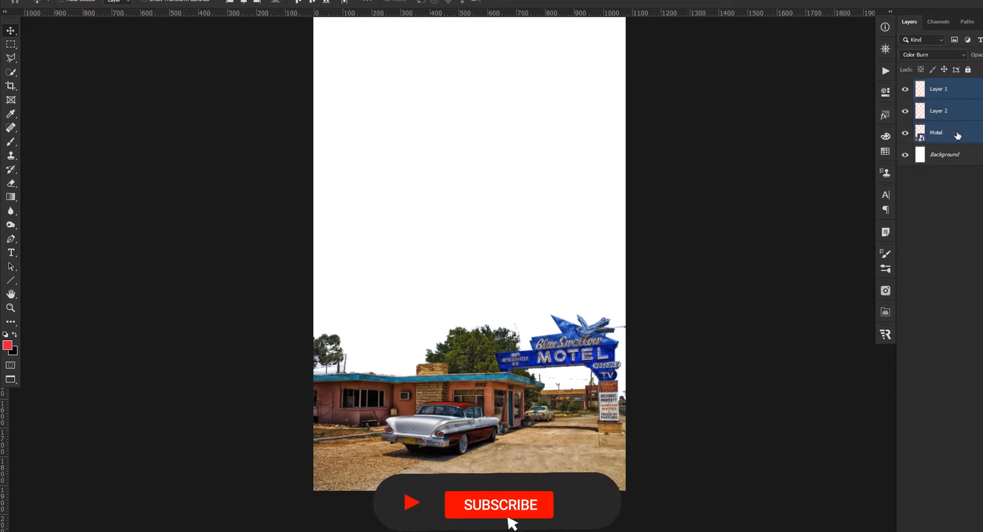
{"action": "key", "text": "ctrl+e"}
Step: Place the starry sky image, rotate it 90° clockwise and scale it up to cover the whole canvas
{"action": "scroll", "coordinate": [404, 354], "scroll_direction": "down", "scroll_amount": 1}
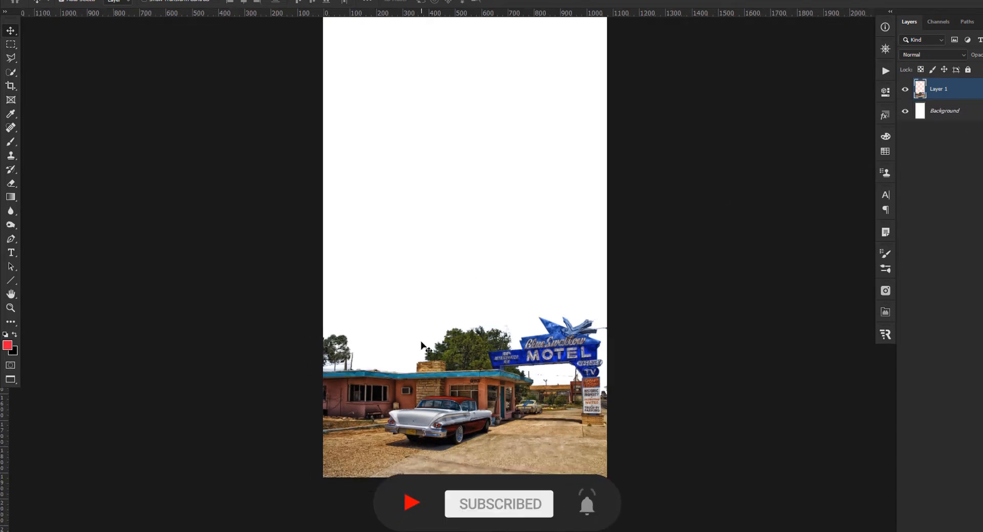
{"action": "scroll", "coordinate": [422, 346], "scroll_direction": "up", "scroll_amount": 1}
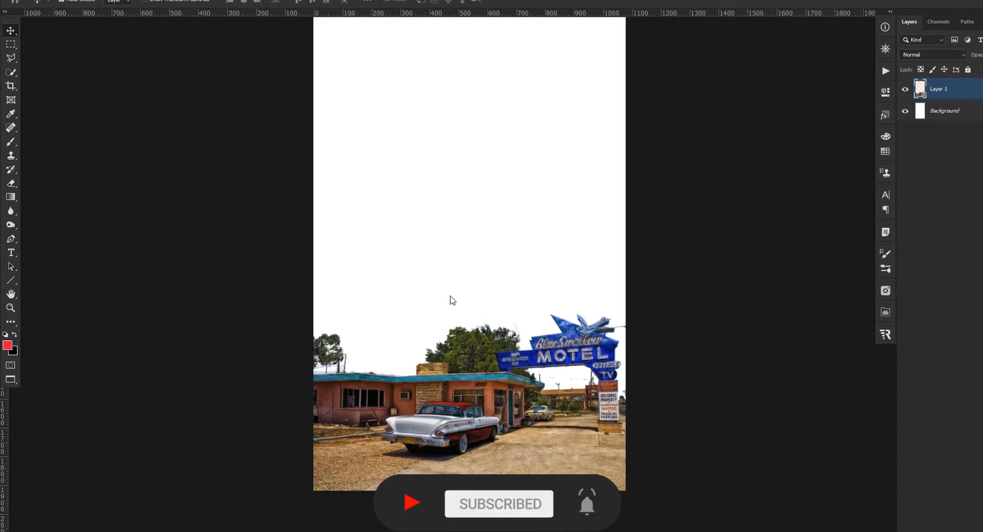
{"action": "right_click", "coordinate": [466, 255]}
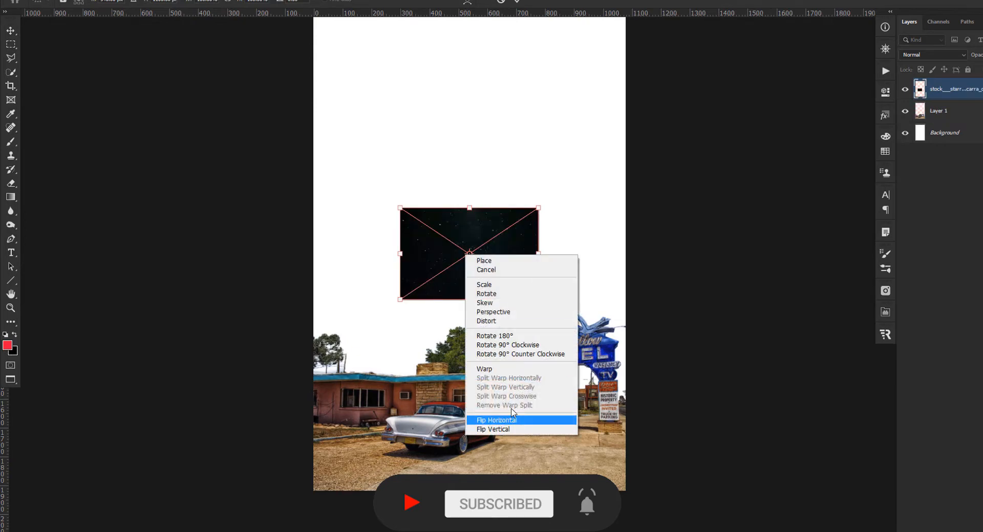
{"action": "left_click", "coordinate": [511, 346]}
{"action": "left_click_drag", "start_coordinate": [424, 184], "coordinate": [213, 146]}
{"action": "scroll", "coordinate": [417, 235], "scroll_direction": "down", "scroll_amount": 4}
{"action": "left_click_drag", "start_coordinate": [420, 234], "coordinate": [403, 155]}
{"action": "left_click_drag", "start_coordinate": [500, 332], "coordinate": [538, 390]}
{"action": "key", "text": "Return"}
Step: Move the starry sky layer beneath the merged motel layer and select the motel layer
{"action": "left_click_drag", "start_coordinate": [472, 251], "coordinate": [470, 251]}
{"action": "left_click_drag", "start_coordinate": [945, 90], "coordinate": [945, 120]}
{"action": "scroll", "coordinate": [458, 347], "scroll_direction": "up", "scroll_amount": 1}
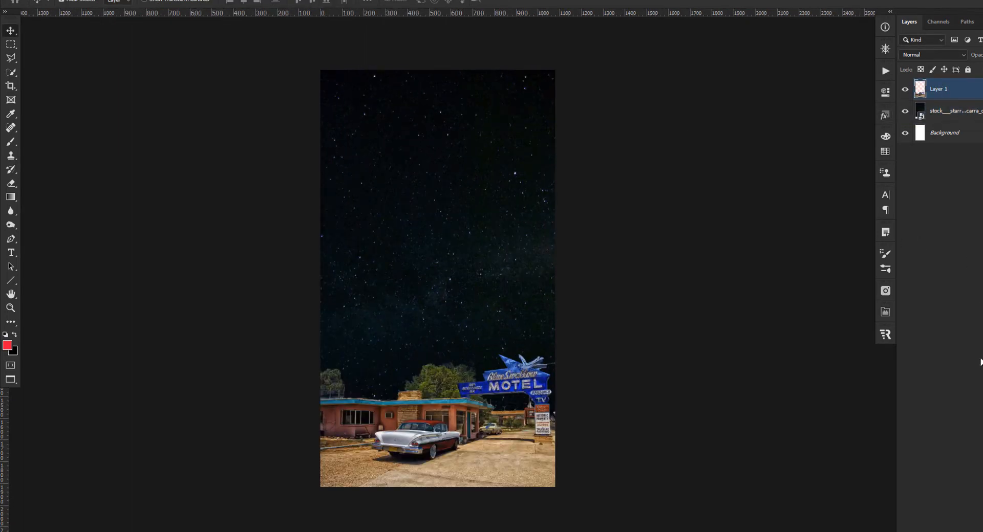
Step: Add an Exposure adjustment clipped to the motel layer, lower its exposure for a night look and set gamma correction to 0.72
{"action": "left_click", "coordinate": [940, 527]}
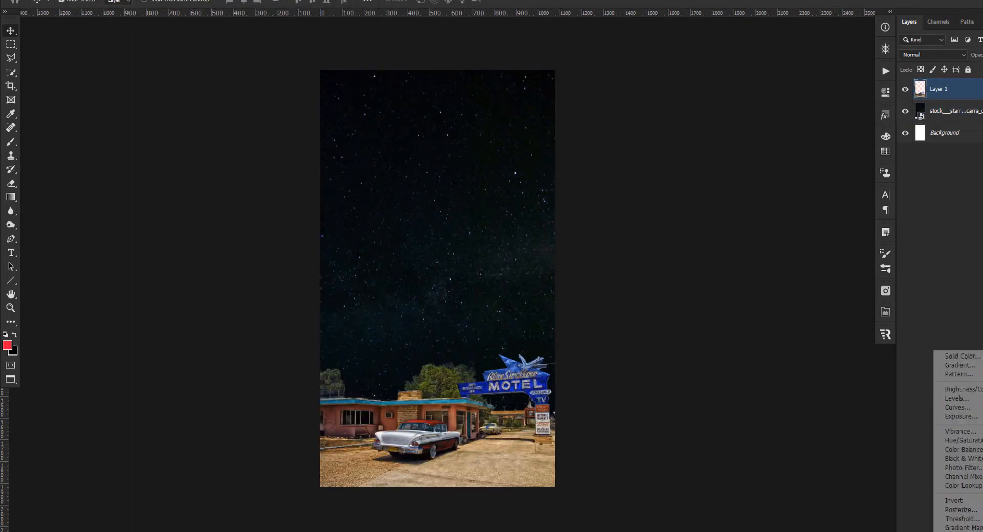
{"action": "left_click", "coordinate": [961, 418]}
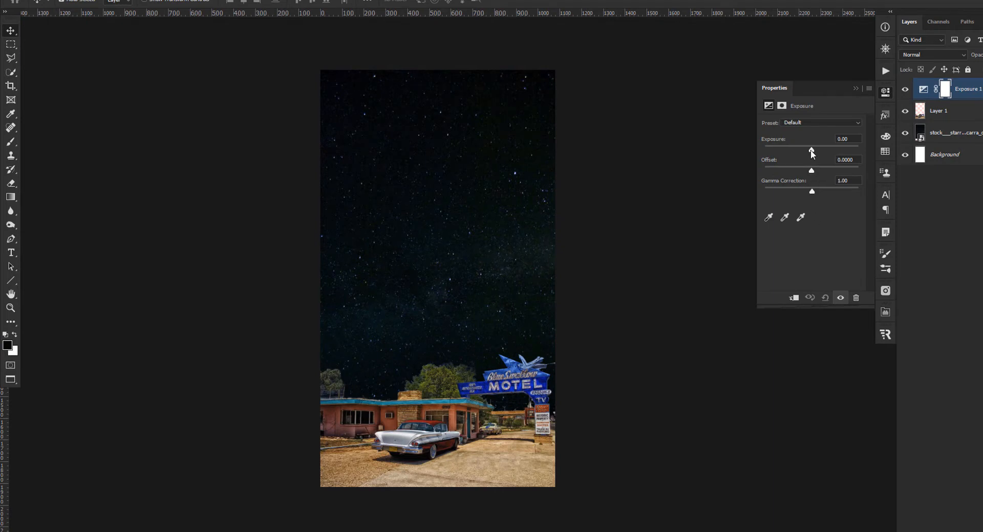
{"action": "mouse_move", "coordinate": [811, 150]}
{"action": "left_mouse_down"}
{"action": "mouse_move", "coordinate": [790, 149]}
{"action": "mouse_move", "coordinate": [812, 171]}
{"action": "mouse_move", "coordinate": [806, 193]}
{"action": "mouse_move", "coordinate": [807, 147]}
{"action": "mouse_move", "coordinate": [795, 149]}
{"action": "left_mouse_up"}
{"action": "left_click", "coordinate": [793, 297]}
{"action": "mouse_move", "coordinate": [805, 192]}
{"action": "left_mouse_down"}
{"action": "mouse_move", "coordinate": [831, 191]}
{"action": "mouse_move", "coordinate": [822, 190]}
{"action": "left_mouse_up"}
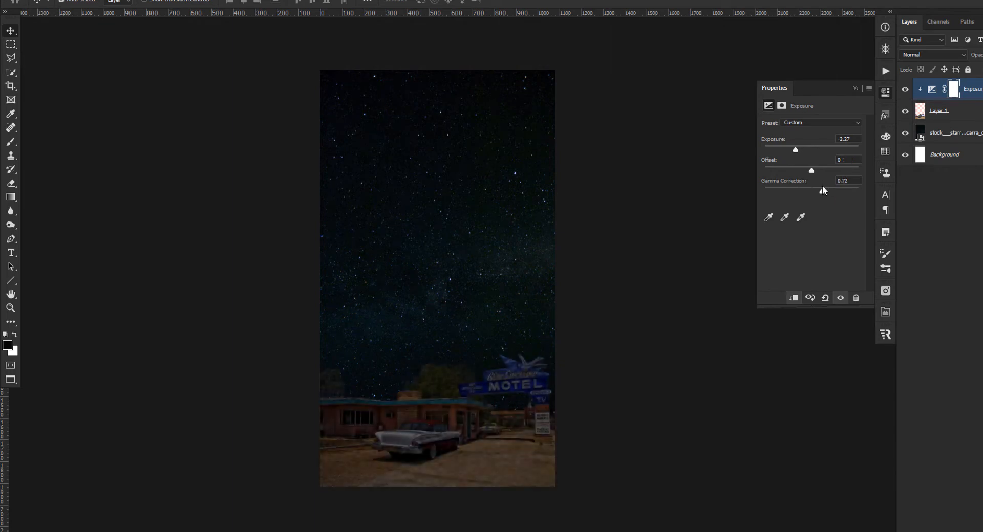
{"action": "left_click_drag", "start_coordinate": [795, 151], "coordinate": [802, 151]}
{"action": "left_click", "coordinate": [641, 383]}
Step: Prepare a soft 4 px brush by reducing its hardness to the minimum
{"action": "scroll", "coordinate": [588, 409], "scroll_direction": "up", "scroll_amount": 3}
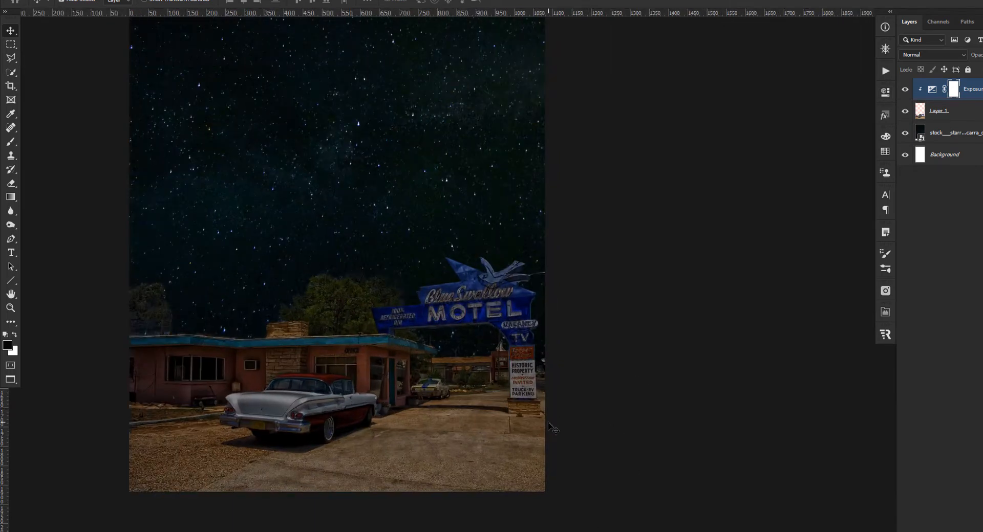
{"action": "key", "text": "b"}
{"action": "scroll", "coordinate": [399, 315], "scroll_direction": "up", "scroll_amount": 5}
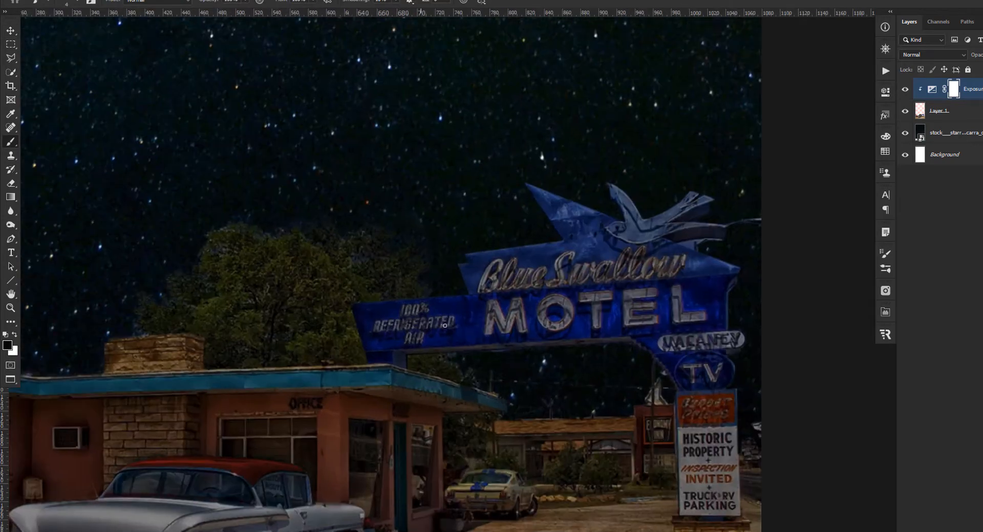
{"action": "right_click", "coordinate": [471, 316]}
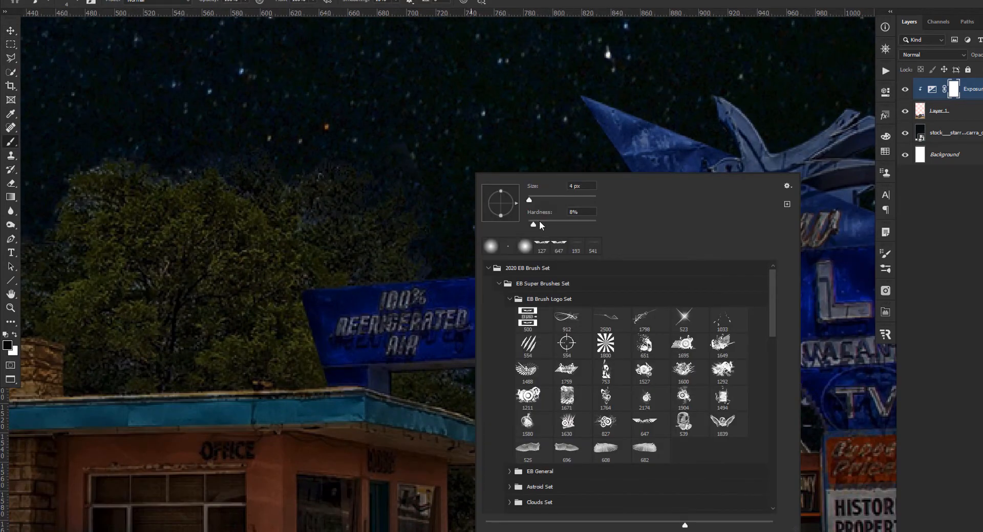
{"action": "left_click_drag", "start_coordinate": [539, 223], "coordinate": [514, 223]}
{"action": "key", "text": "Return"}
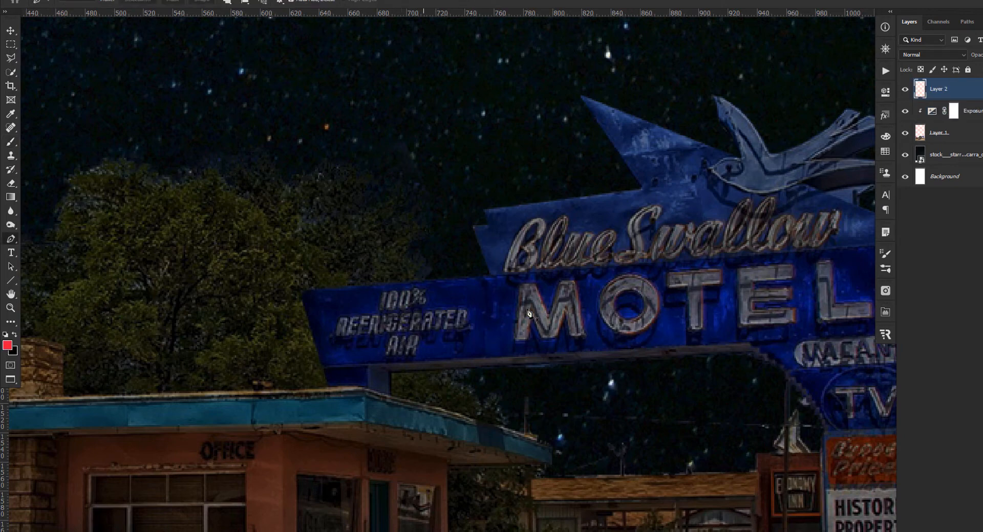
Step: On a new layer, trace the letter M of the MOTEL sign as an open zigzag path with the Pen tool
{"action": "scroll", "coordinate": [529, 314], "scroll_direction": "up", "scroll_amount": 1}
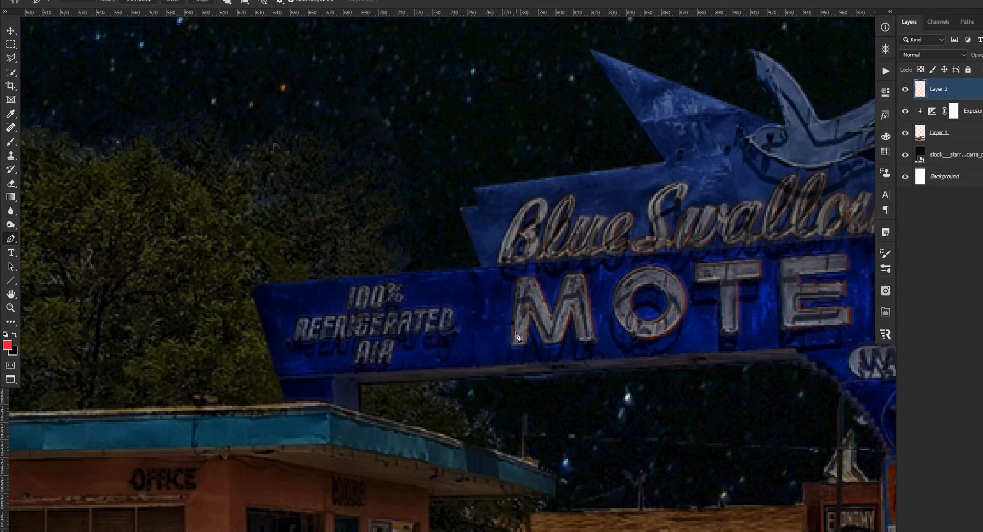
{"action": "scroll", "coordinate": [517, 337], "scroll_direction": "up", "scroll_amount": 3}
{"action": "scroll", "coordinate": [523, 347], "scroll_direction": "down", "scroll_amount": 3}
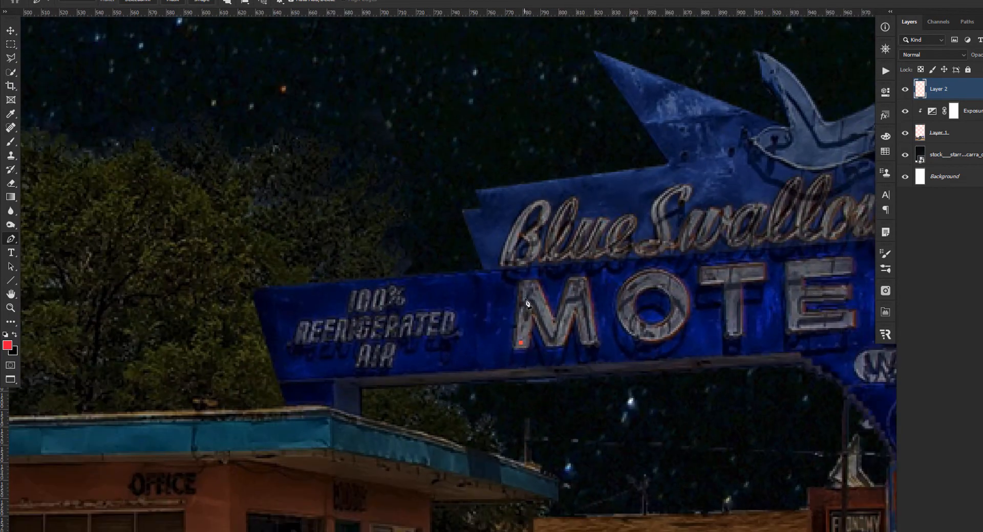
{"action": "scroll", "coordinate": [527, 303], "scroll_direction": "up", "scroll_amount": 1}
{"action": "left_click", "coordinate": [511, 291]}
{"action": "left_click", "coordinate": [538, 350]}
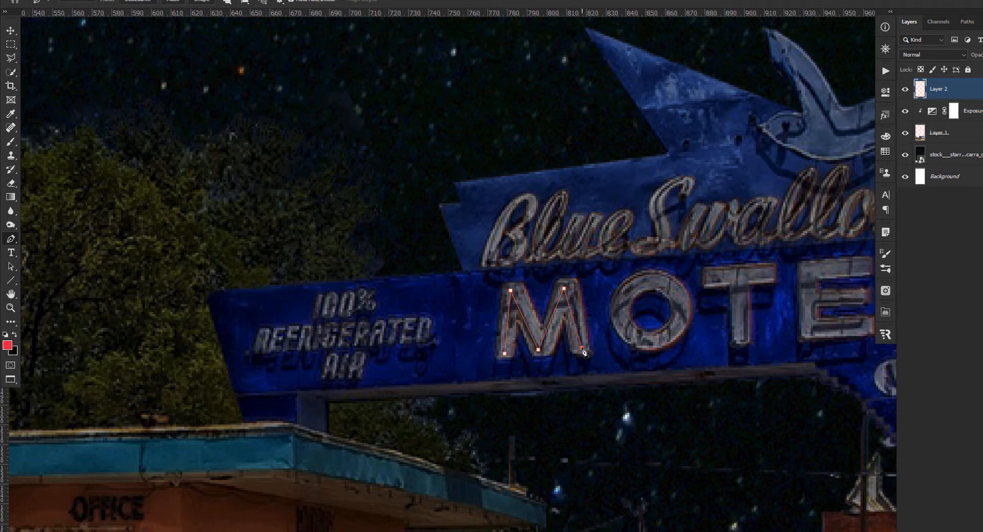
{"action": "left_click_drag", "start_coordinate": [541, 350], "coordinate": [544, 353]}
{"action": "left_click_drag", "start_coordinate": [569, 293], "coordinate": [570, 287]}
Step: Set the foreground colour to bright blue 29b5fd
{"action": "right_click", "coordinate": [637, 288]}
{"action": "left_click", "coordinate": [7, 346]}
{"action": "left_click", "coordinate": [7, 346]}
{"action": "mouse_move", "coordinate": [748, 81]}
{"action": "left_mouse_down"}
{"action": "mouse_move", "coordinate": [748, 69]}
{"action": "mouse_move", "coordinate": [788, 126]}
{"action": "mouse_move", "coordinate": [742, 73]}
{"action": "mouse_move", "coordinate": [750, 72]}
{"action": "left_mouse_up"}
{"action": "left_click_drag", "start_coordinate": [882, 47], "coordinate": [807, 47]}
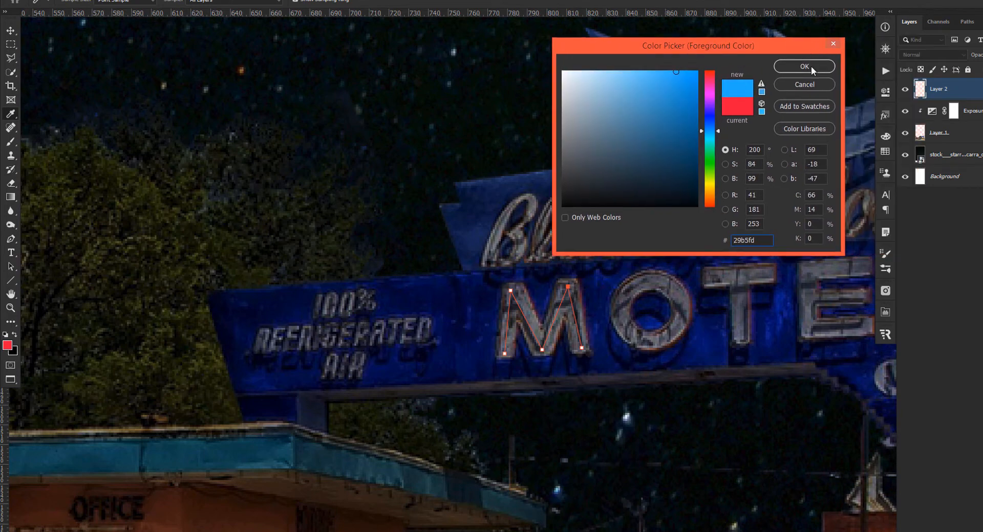
{"action": "left_click", "coordinate": [811, 66]}
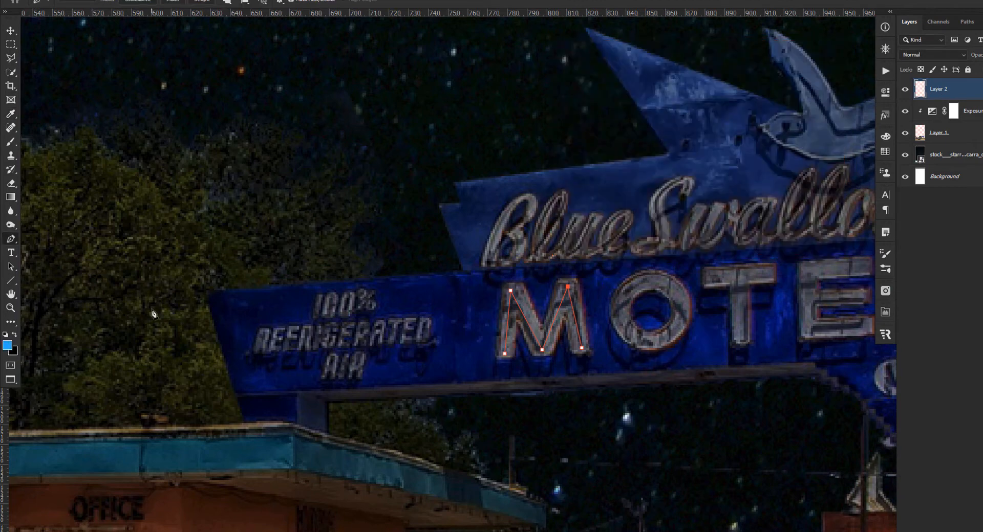
Step: Stroke the M path in white using the Brush with Simulate Pressure enabled, and clear the path
{"action": "key", "text": "x"}
{"action": "key", "text": "x"}
{"action": "right_click", "coordinate": [564, 333]}
{"action": "left_click", "coordinate": [595, 168]}
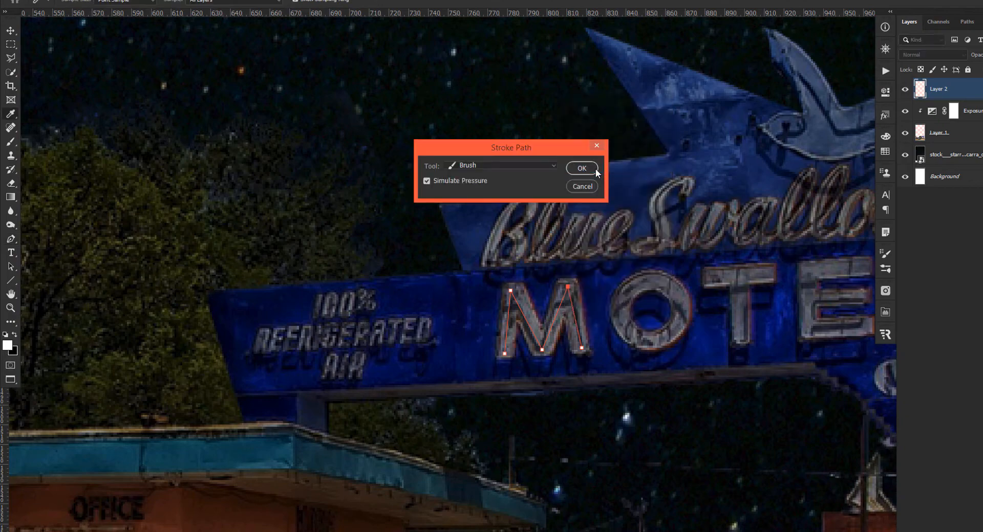
{"action": "left_click", "coordinate": [595, 168]}
{"action": "key", "text": "Return"}
{"action": "scroll", "coordinate": [460, 253], "scroll_direction": "down", "scroll_amount": 1}
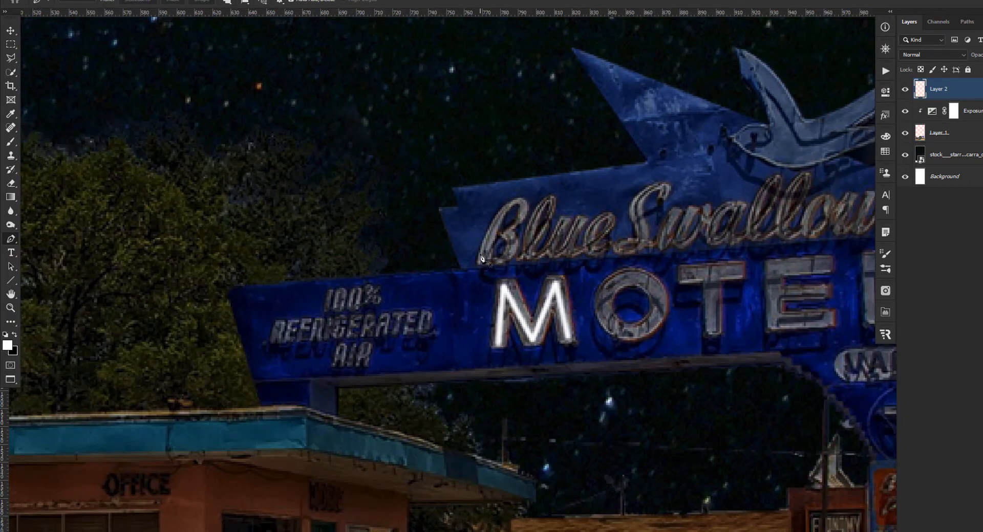
Step: Add a light blue Inner Glow to the M stroke layer with a linear contour, 8% choke and a reduced size
{"action": "double_click", "coordinate": [975, 93]}
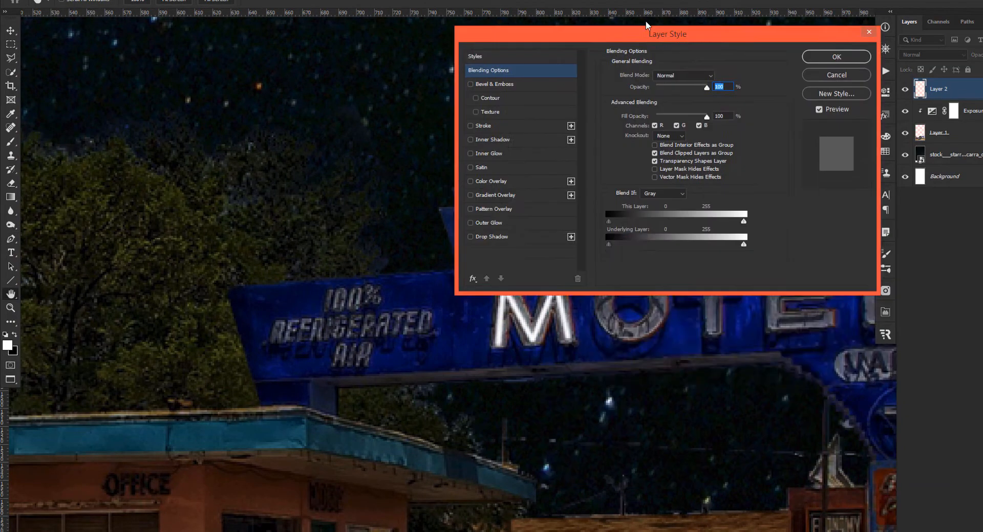
{"action": "left_click", "coordinate": [628, 203]}
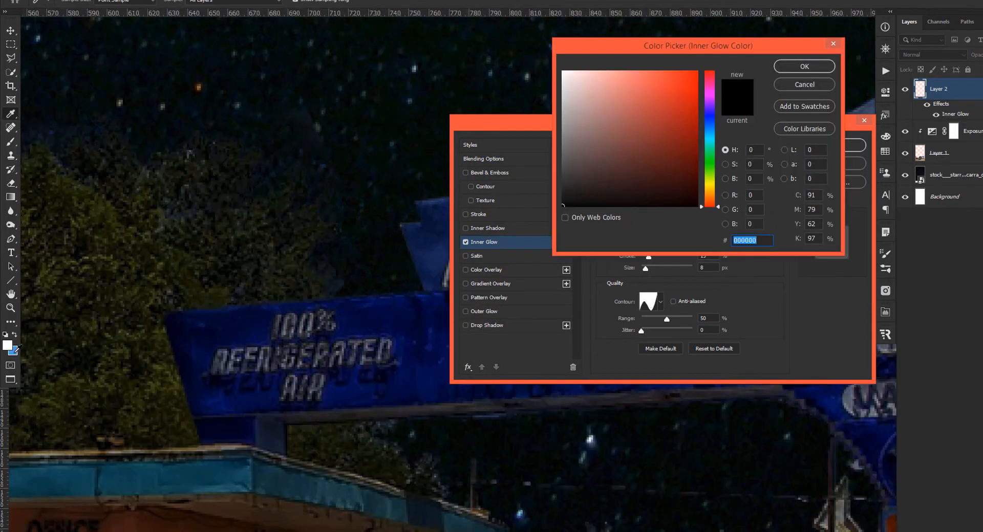
{"action": "left_click", "coordinate": [710, 130]}
{"action": "left_click_drag", "start_coordinate": [654, 73], "coordinate": [639, 73]}
{"action": "left_click", "coordinate": [804, 66]}
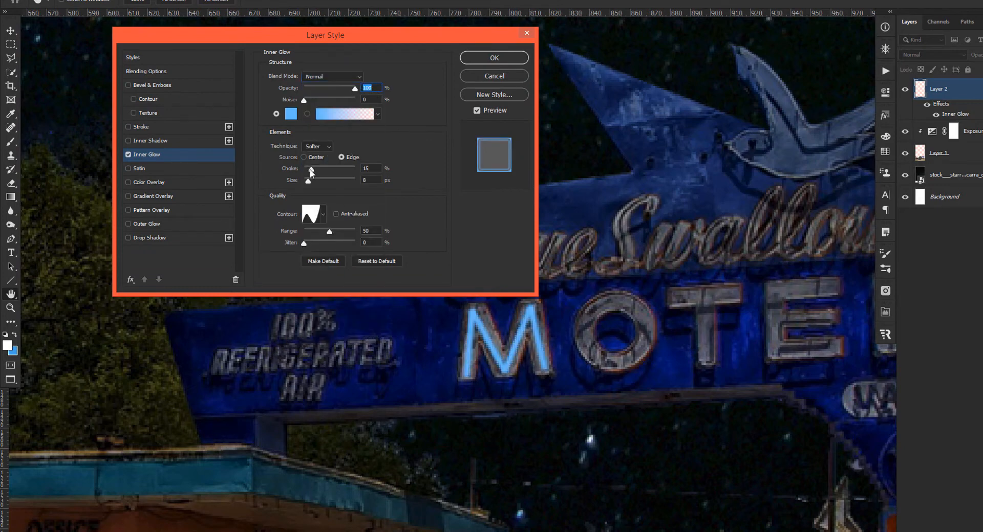
{"action": "left_click_drag", "start_coordinate": [310, 171], "coordinate": [306, 177]}
{"action": "left_click_drag", "start_coordinate": [431, 39], "coordinate": [441, 75]}
{"action": "left_click", "coordinate": [261, 251]}
{"action": "double_click", "coordinate": [132, 279]}
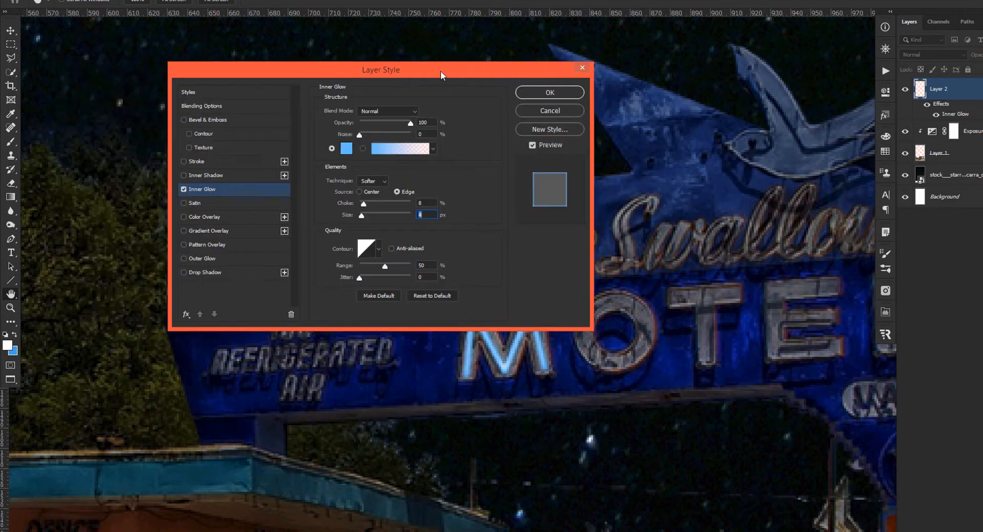
Step: Add a deep blue Outer Glow to the M with a size of 13 px and fine-tune its range
{"action": "left_click", "coordinate": [205, 258]}
{"action": "left_click_drag", "start_coordinate": [360, 71], "coordinate": [523, 22]}
{"action": "left_click", "coordinate": [510, 99]}
{"action": "left_click_drag", "start_coordinate": [712, 169], "coordinate": [699, 121]}
{"action": "left_click", "coordinate": [804, 67]}
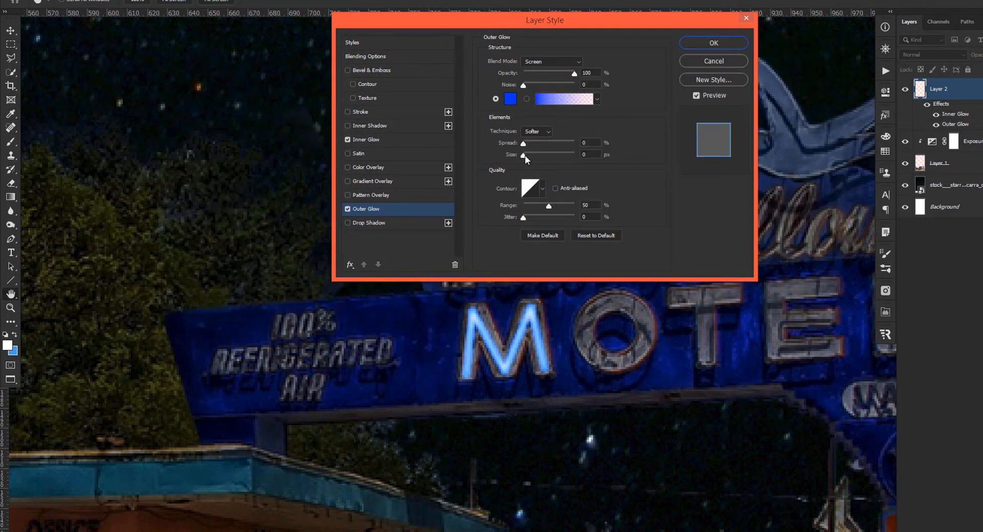
{"action": "left_click_drag", "start_coordinate": [524, 155], "coordinate": [529, 154]}
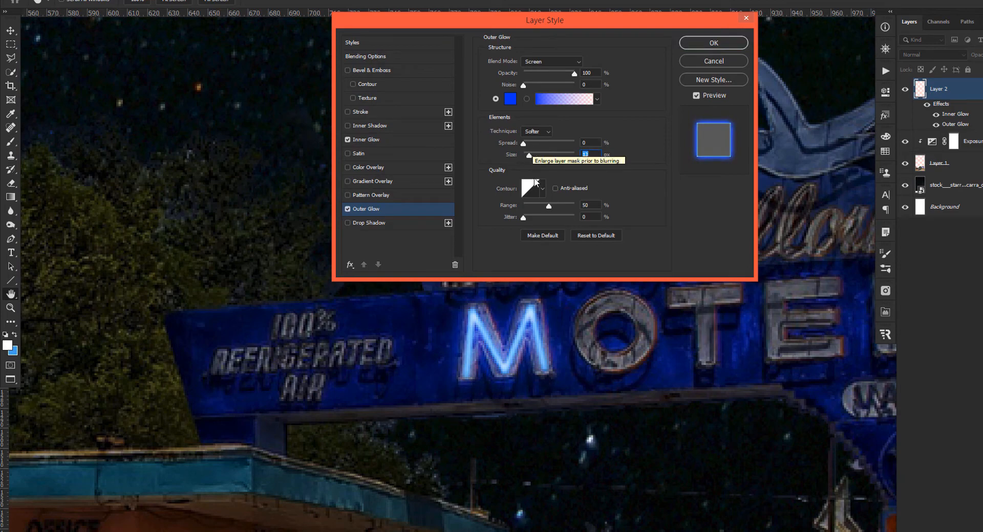
{"action": "mouse_move", "coordinate": [548, 205]}
{"action": "left_mouse_down"}
{"action": "mouse_move", "coordinate": [557, 204]}
{"action": "mouse_move", "coordinate": [549, 207]}
{"action": "left_mouse_up"}
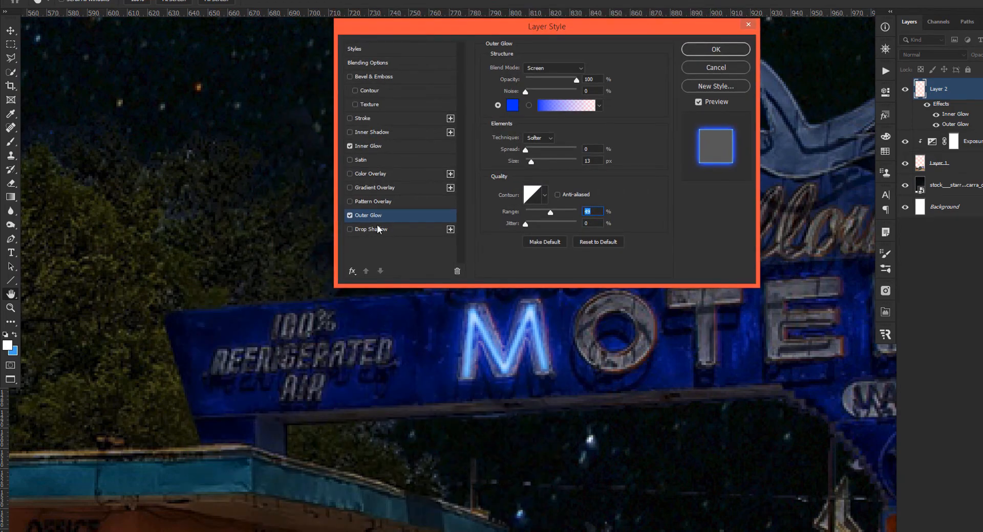
Step: Add a bright blue Drop Shadow to the M, reduce its size and apply the layer style
{"action": "left_click", "coordinate": [370, 230]}
{"action": "left_click", "coordinate": [595, 69]}
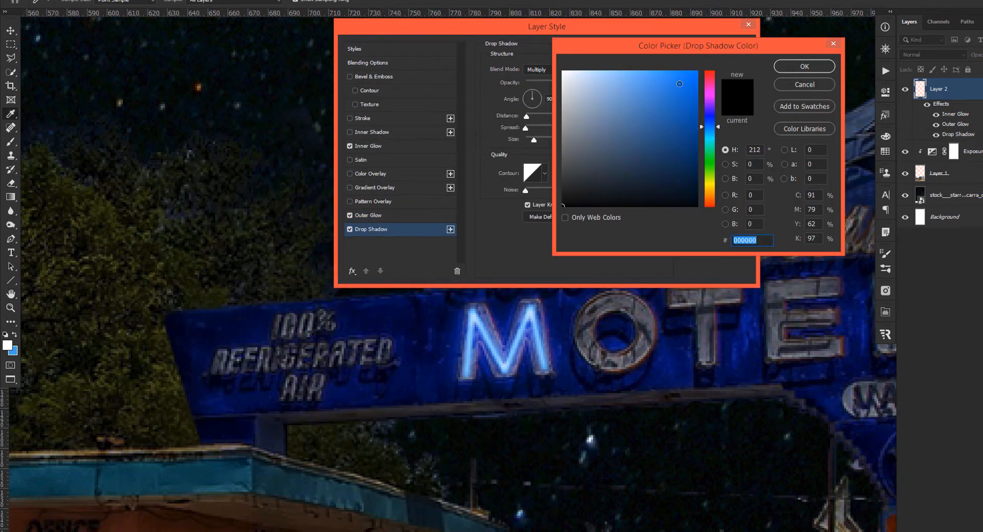
{"action": "left_click", "coordinate": [679, 83]}
{"action": "key", "text": "Return"}
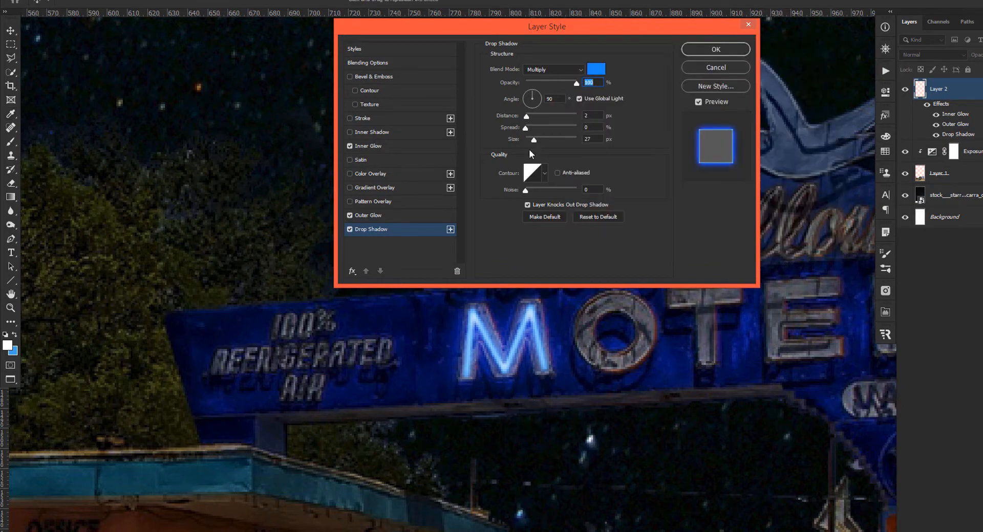
{"action": "left_click_drag", "start_coordinate": [534, 139], "coordinate": [525, 145]}
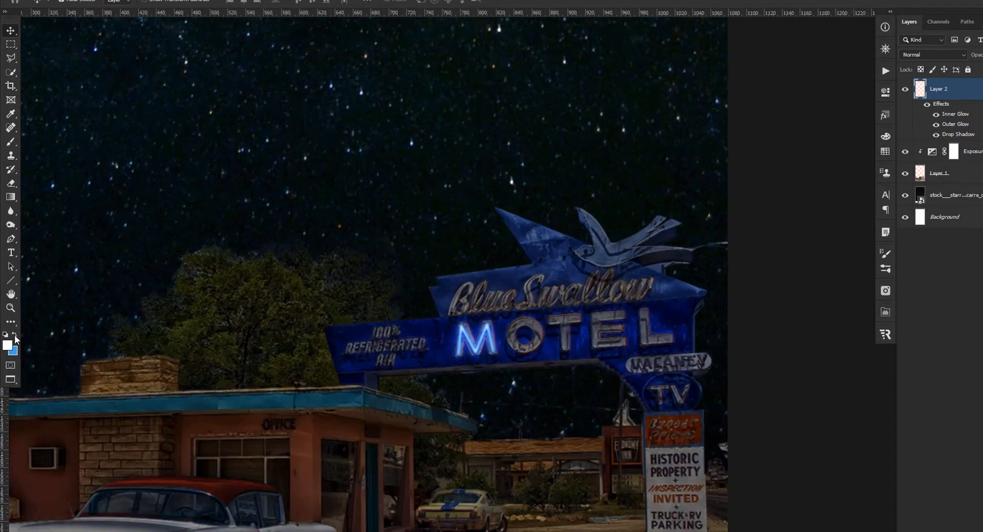
Step: On a new layer above the neon M, brush a soft light blue glow over the letter
{"action": "left_click", "coordinate": [15, 336]}
{"action": "key", "text": "b"}
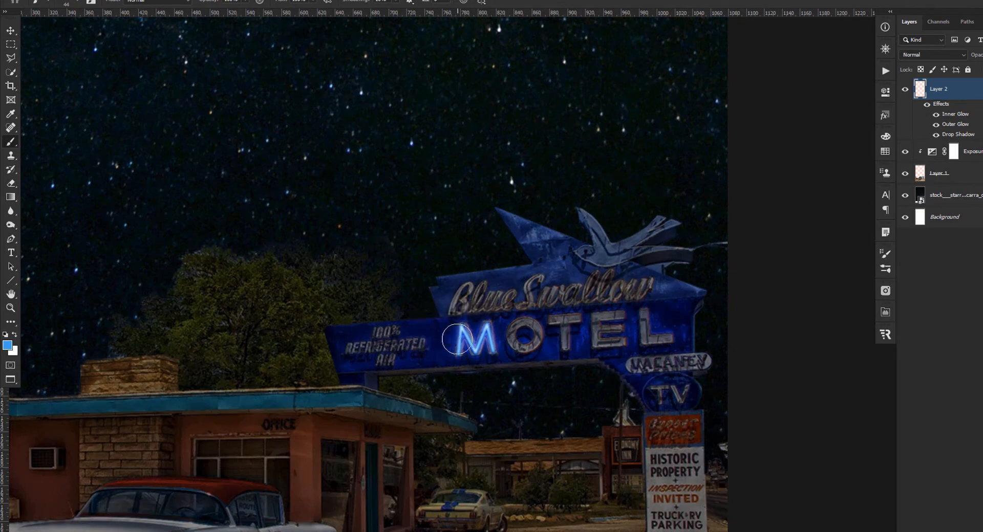
{"action": "key", "text": "ctrl+shift+alt+n"}
{"action": "left_click_drag", "start_coordinate": [481, 336], "coordinate": [476, 354]}
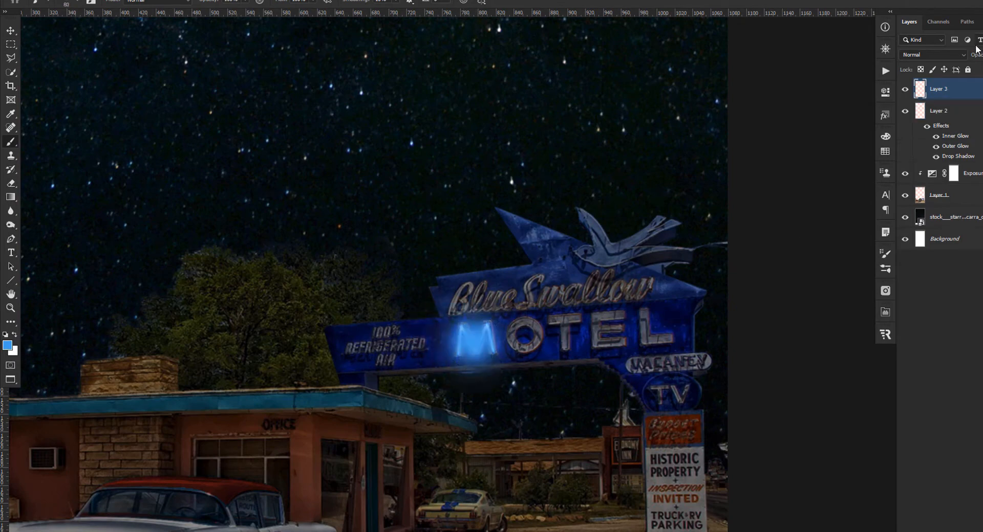
Step: Set the glow layer's blend mode to Overlay and toggle its visibility to compare the effect
{"action": "scroll", "coordinate": [933, 55], "scroll_direction": "down", "scroll_amount": 10}
{"action": "scroll", "coordinate": [933, 54], "scroll_direction": "down", "scroll_amount": 2}
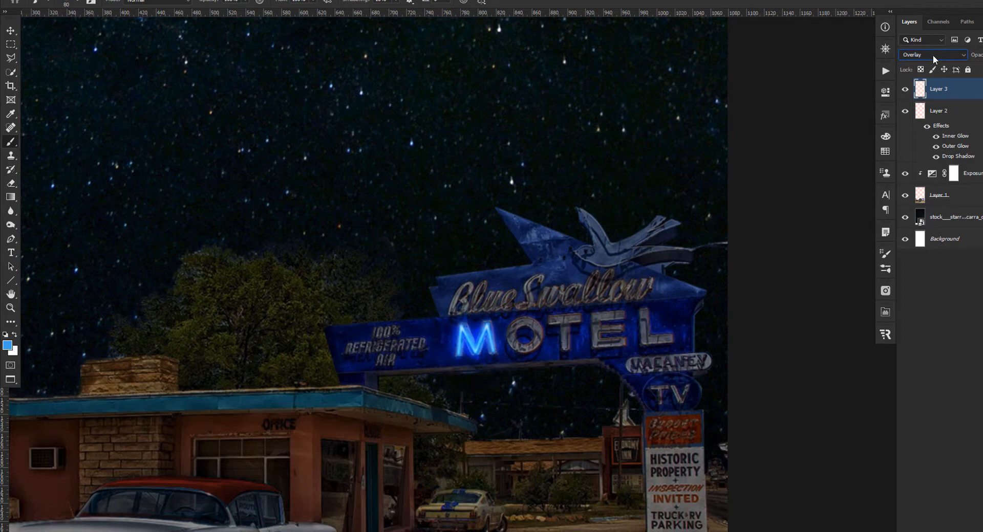
{"action": "scroll", "coordinate": [435, 261], "scroll_direction": "down", "scroll_amount": 9}
{"action": "scroll", "coordinate": [484, 282], "scroll_direction": "up", "scroll_amount": 7}
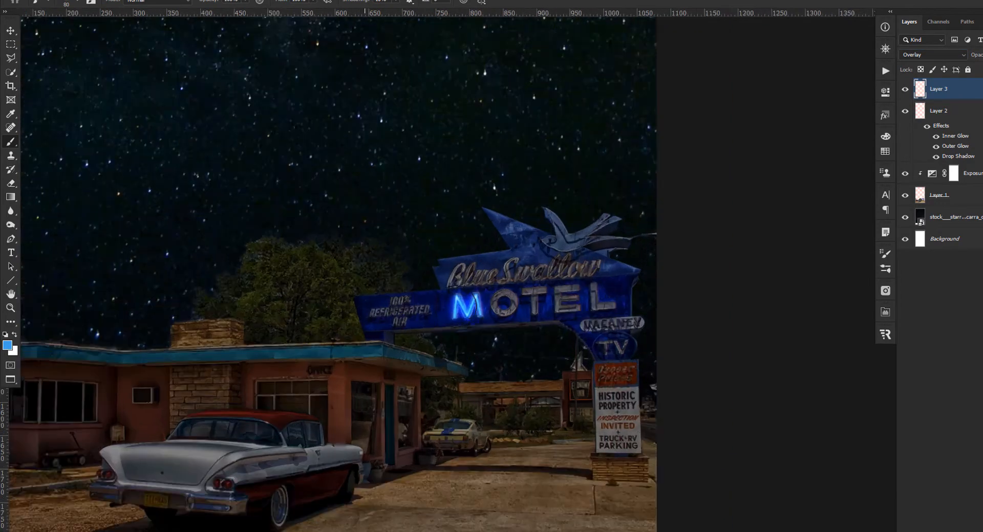
{"action": "left_click", "coordinate": [906, 92]}
{"action": "left_click", "coordinate": [906, 92]}
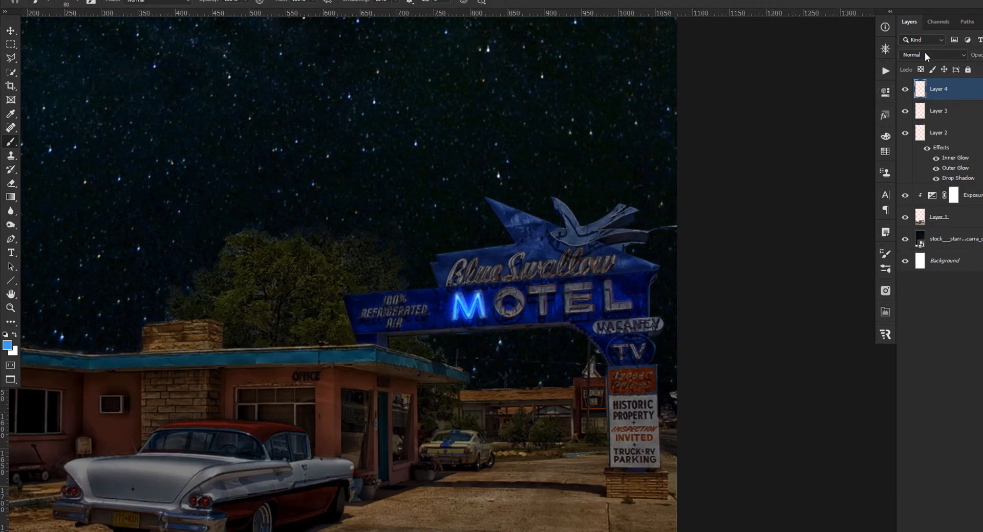
Step: Try a second glow layer in Overlay mode with a larger blue glow over the M, and toggle its visibility to compare
{"action": "left_click", "coordinate": [925, 53]}
{"action": "left_click", "coordinate": [917, 184]}
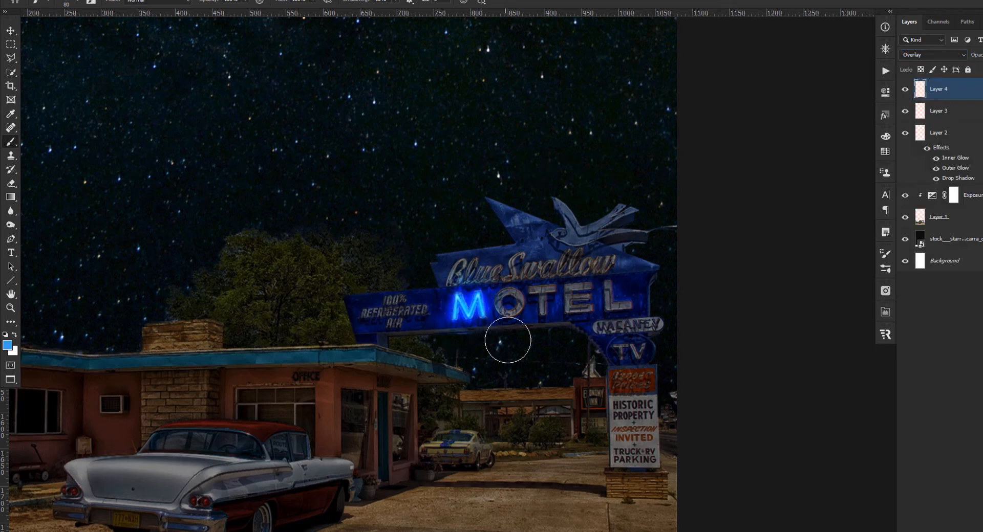
{"action": "left_click", "coordinate": [906, 92]}
{"action": "left_click", "coordinate": [905, 92]}
{"action": "left_click", "coordinate": [906, 93]}
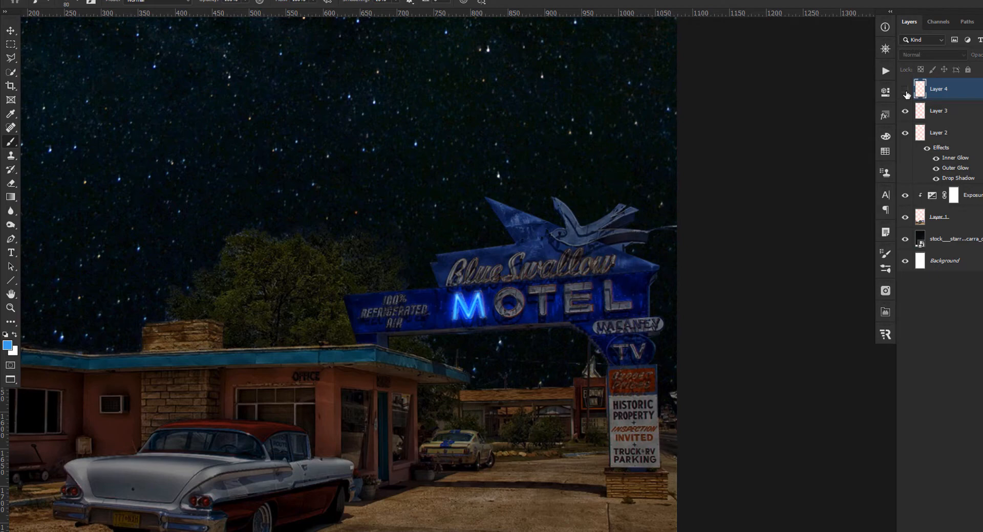
{"action": "left_click", "coordinate": [906, 93]}
Step: Return the second glow layer's blend mode to Normal and undo the blue glow painted over the M
{"action": "left_click", "coordinate": [929, 56]}
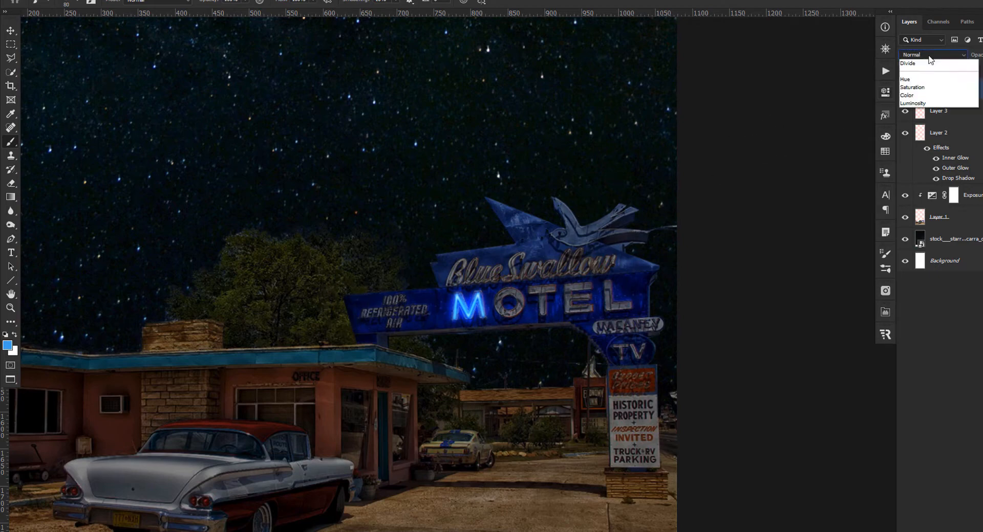
{"action": "left_click", "coordinate": [929, 59]}
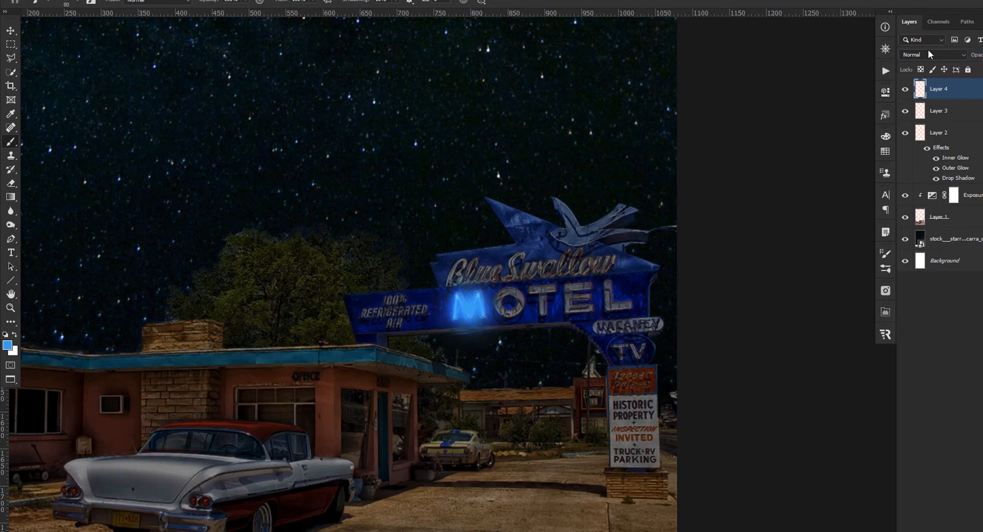
{"action": "key", "text": "ctrl+z"}
Step: Shift the foreground colour's hue to a deeper blue for the second glow layer
{"action": "left_click", "coordinate": [7, 346]}
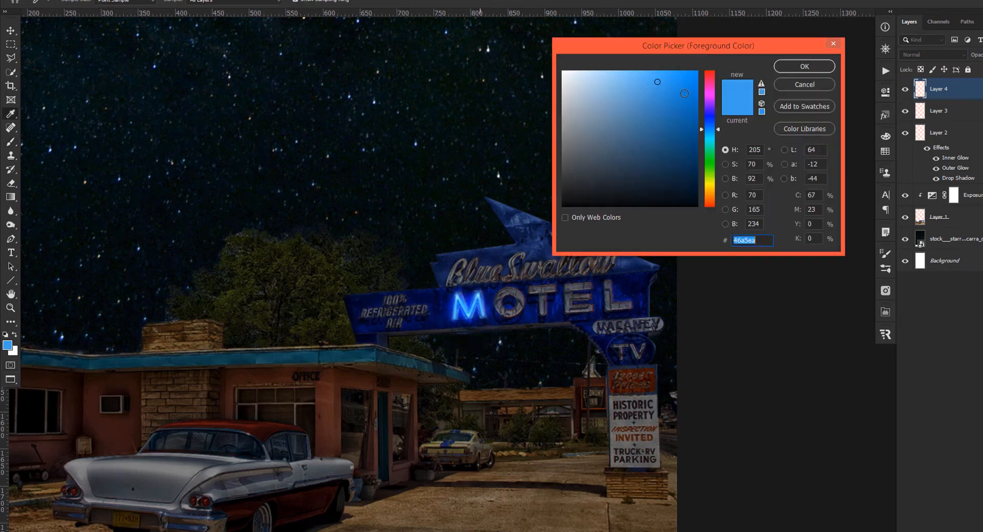
{"action": "left_click", "coordinate": [719, 119]}
{"action": "left_click", "coordinate": [809, 70]}
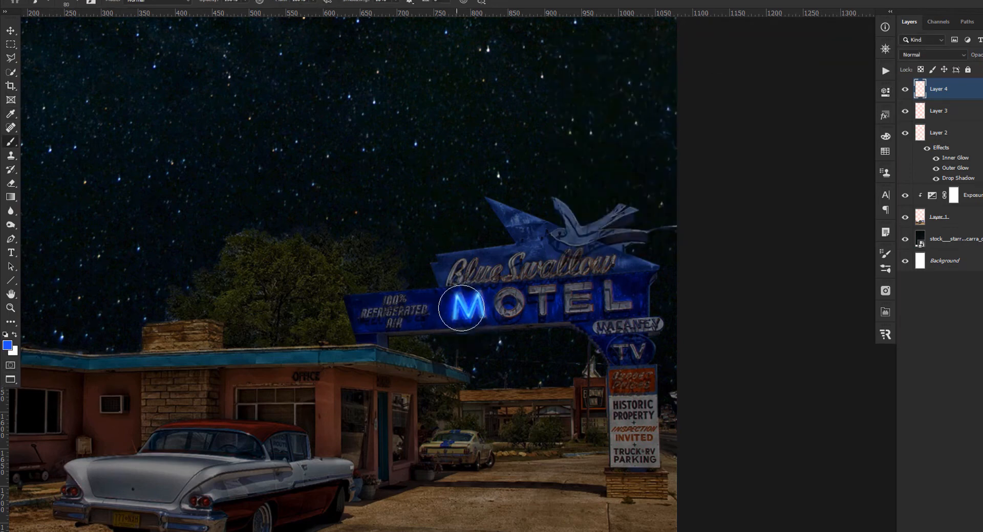
Step: Paint a deeper blue glow over the M on Layer 4 and set the layer's blend mode to Lighten
{"action": "left_click", "coordinate": [461, 310]}
{"action": "key", "text": "ctrl+z"}
{"action": "left_click", "coordinate": [471, 293]}
{"action": "left_click", "coordinate": [947, 55]}
{"action": "left_click", "coordinate": [947, 55]}
{"action": "key", "text": "Down"}
{"action": "key", "text": "Down"}
{"action": "key", "text": "Down"}
{"action": "key", "text": "Down"}
{"action": "key", "text": "Down"}
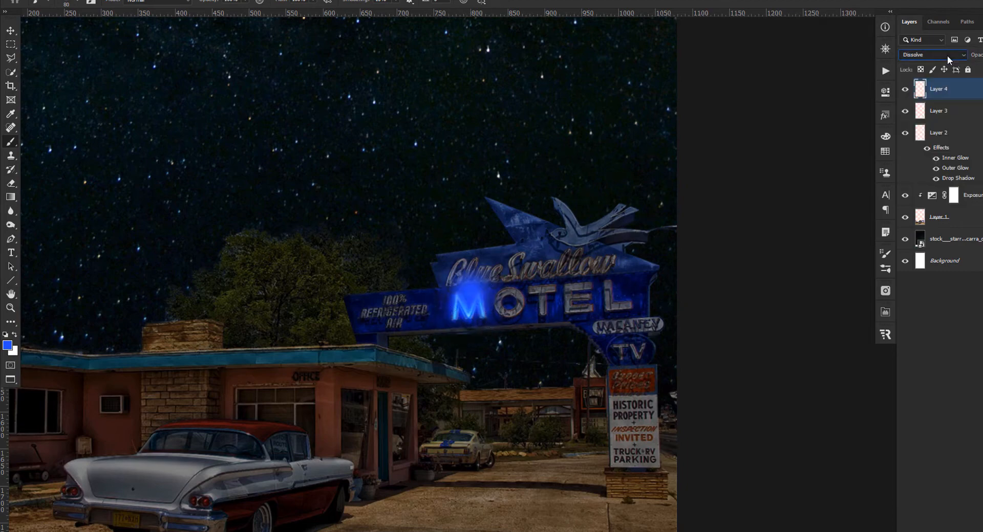
{"action": "key", "text": "Down"}
{"action": "key", "text": "Down"}
Step: Spread the blue glow around the lower part of the M and lower the glow layer's opacity
{"action": "left_click", "coordinate": [453, 307]}
{"action": "left_click", "coordinate": [472, 325]}
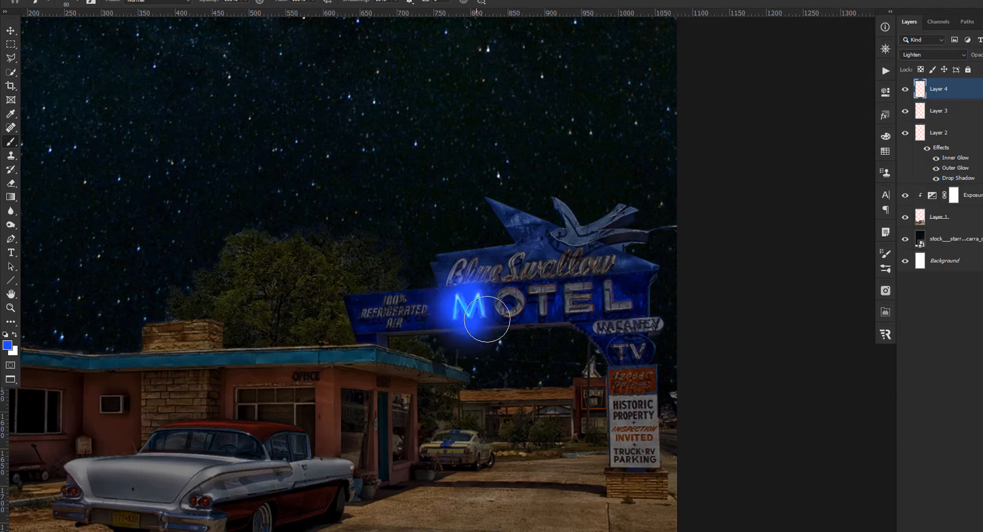
{"action": "left_click", "coordinate": [489, 317]}
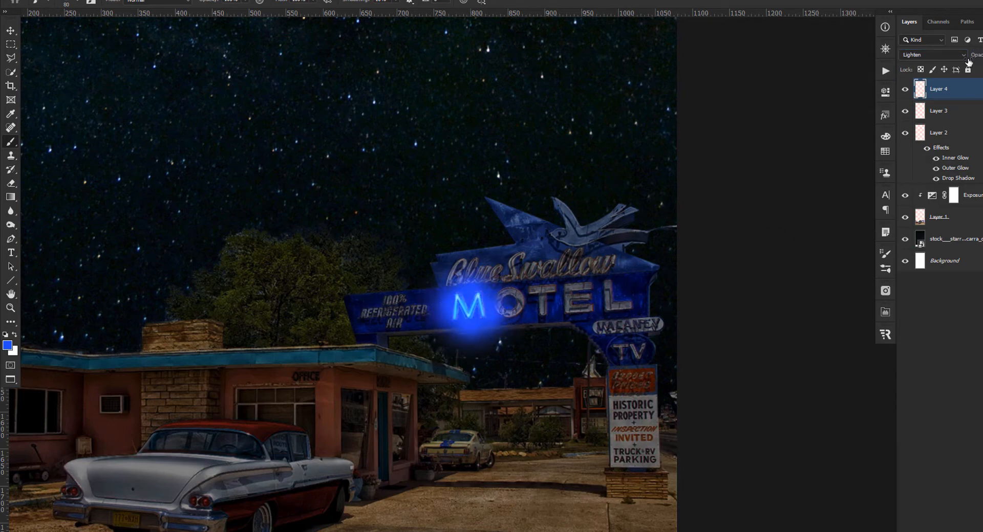
{"action": "left_click_drag", "start_coordinate": [968, 61], "coordinate": [952, 65]}
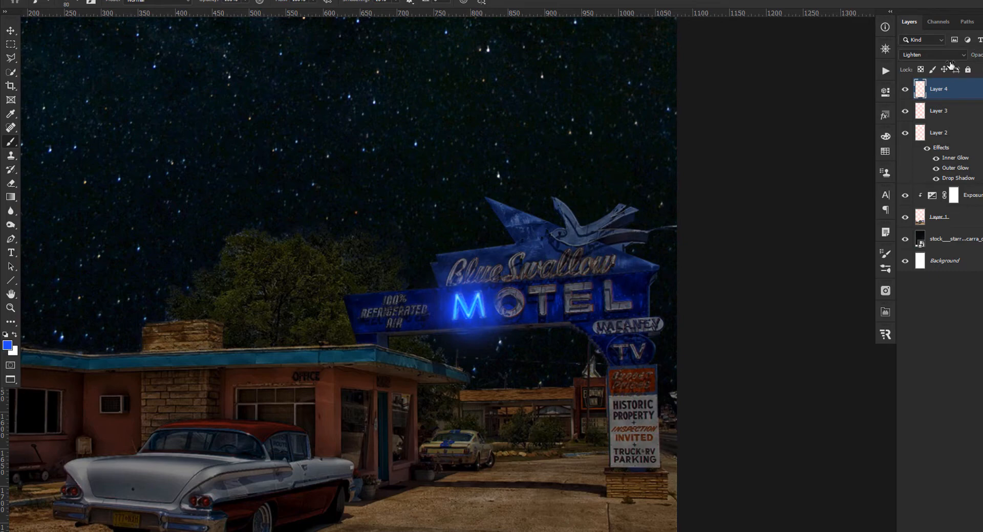
Step: Pick a small brush tip with white as the foreground colour for the neon strokes
{"action": "scroll", "coordinate": [473, 294], "scroll_direction": "up", "scroll_amount": 3}
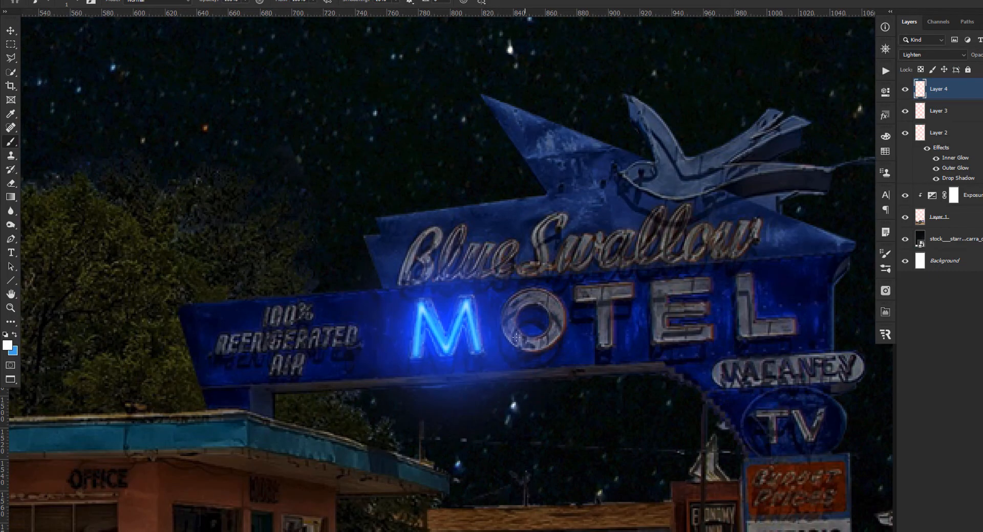
{"action": "right_click", "coordinate": [482, 276]}
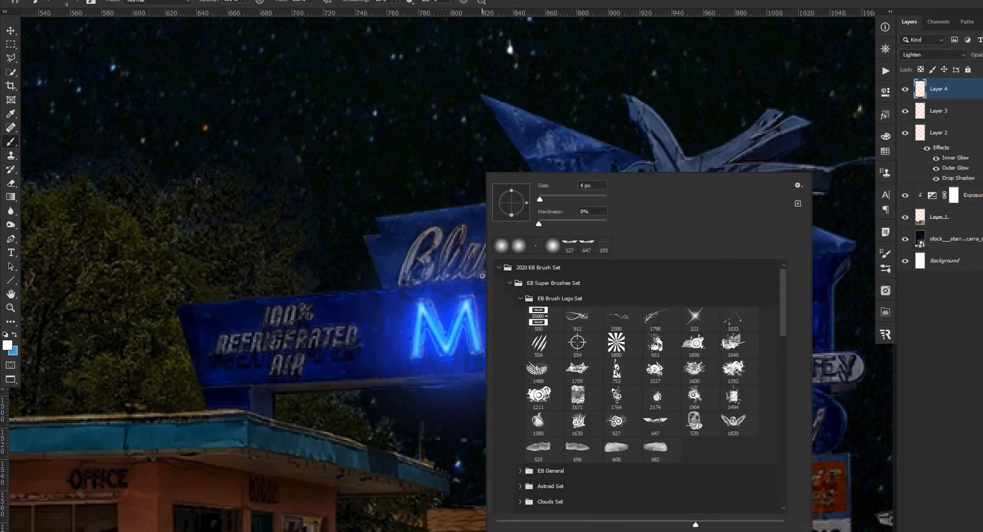
{"action": "left_click", "coordinate": [539, 248]}
{"action": "left_click", "coordinate": [576, 2]}
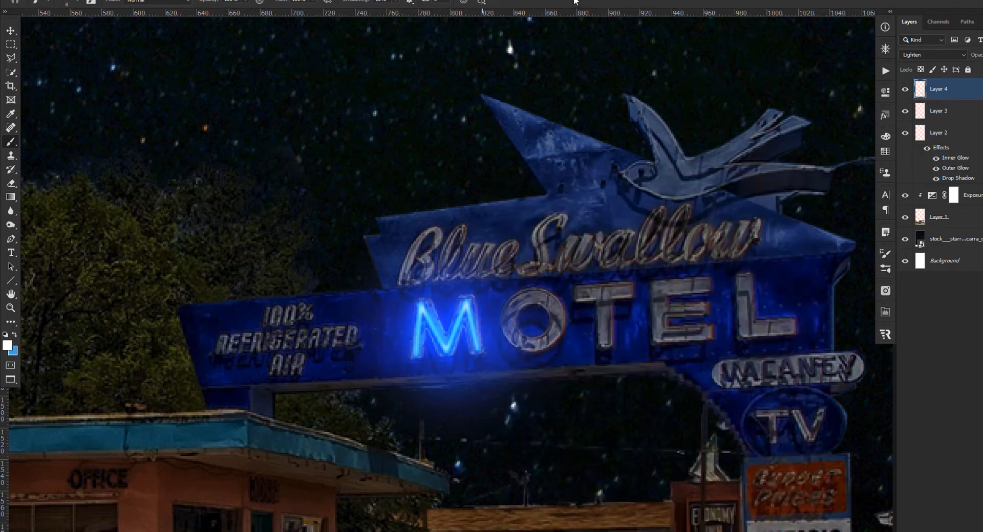
{"action": "scroll", "coordinate": [498, 347], "scroll_direction": "up", "scroll_amount": 2}
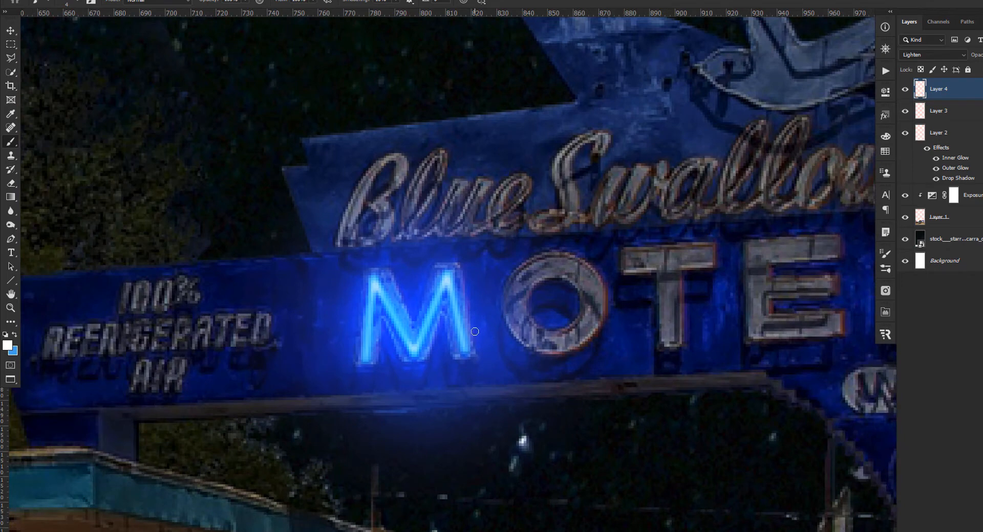
Step: Trace the centre line of the O in MOTEL with a closed, curved Pen tool path
{"action": "key", "text": "p"}
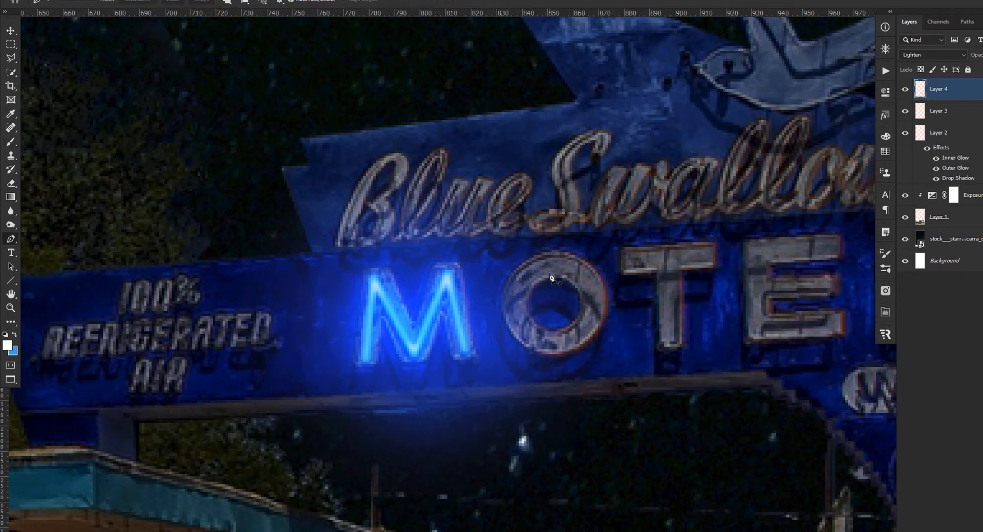
{"action": "left_click", "coordinate": [554, 263]}
{"action": "left_click", "coordinate": [549, 344]}
{"action": "left_click_drag", "start_coordinate": [552, 303], "coordinate": [519, 283]}
{"action": "left_click", "coordinate": [549, 344]}
{"action": "left_click_drag", "start_coordinate": [532, 336], "coordinate": [511, 312]}
{"action": "left_click_drag", "start_coordinate": [535, 271], "coordinate": [533, 269]}
{"action": "left_click", "coordinate": [550, 344]}
{"action": "left_click_drag", "start_coordinate": [590, 322], "coordinate": [532, 263]}
{"action": "left_click_drag", "start_coordinate": [511, 312], "coordinate": [514, 311]}
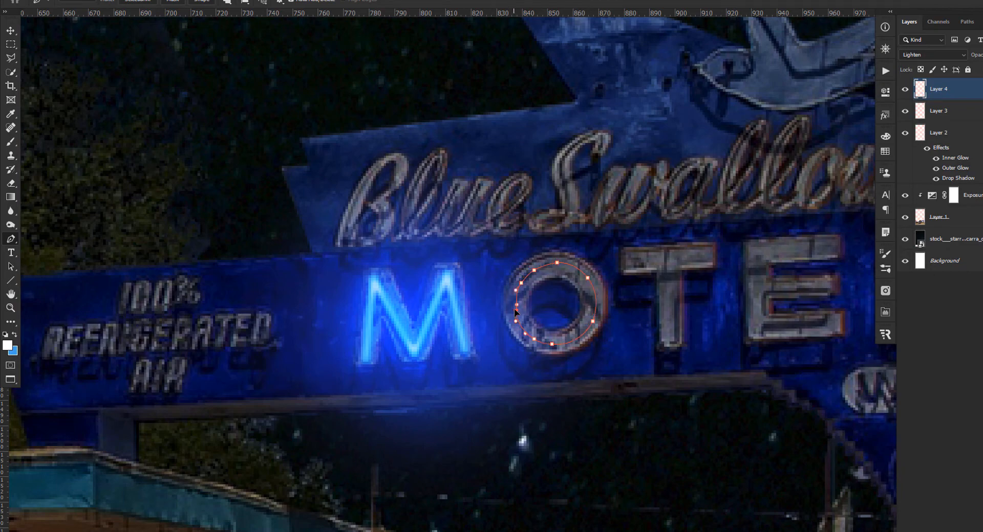
{"action": "right_click", "coordinate": [561, 271]}
{"action": "left_click", "coordinate": [588, 343]}
{"action": "key", "text": "Return"}
{"action": "key", "text": "ctrl+z"}
Step: Add a new layer, stroke the O path on it with the white brush, and clear the path
{"action": "key", "text": "ctrl+shift+alt+n"}
{"action": "right_click", "coordinate": [540, 301]}
{"action": "left_click", "coordinate": [561, 133]}
{"action": "key", "text": "Return"}
{"action": "key", "text": "Return"}
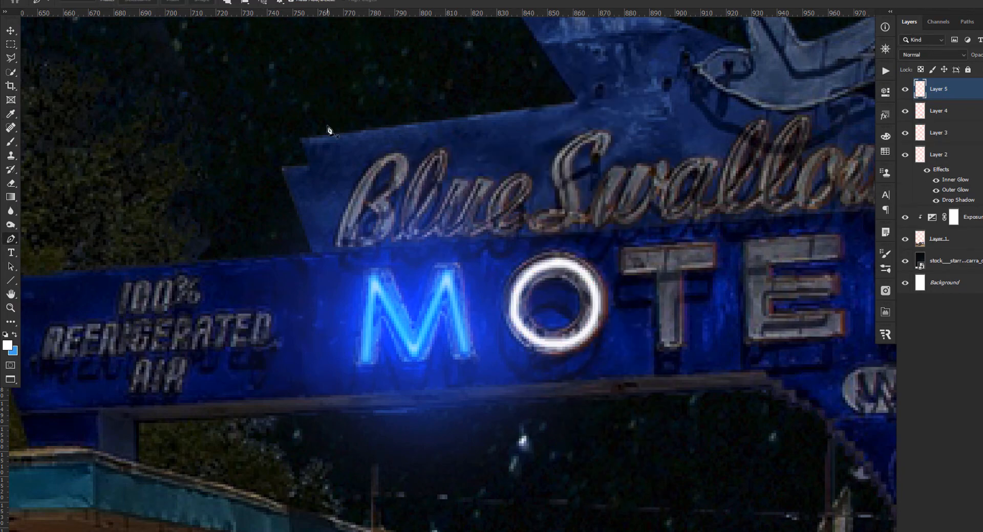
Step: Paste the neon layer style from the M onto the O stroke layer
{"action": "scroll", "coordinate": [330, 205], "scroll_direction": "down", "scroll_amount": 2}
{"action": "key", "text": "v"}
{"action": "right_click", "coordinate": [965, 90]}
{"action": "left_click", "coordinate": [914, 332]}
{"action": "scroll", "coordinate": [376, 356], "scroll_direction": "down", "scroll_amount": 4}
{"action": "scroll", "coordinate": [302, 325], "scroll_direction": "up", "scroll_amount": 1}
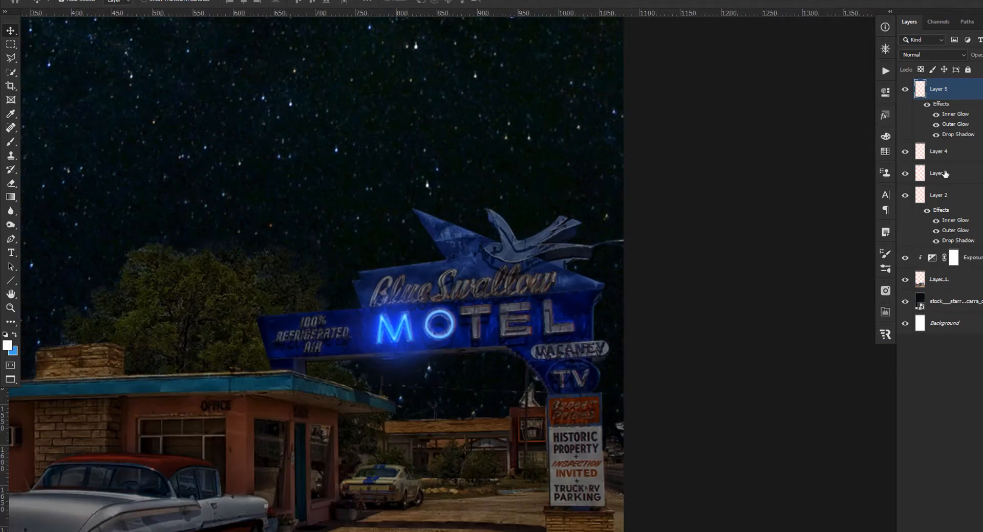
Step: Duplicate the M's two glow layers, place the copies above Layer 5, and position them over the O
{"action": "left_click", "coordinate": [905, 176]}
{"action": "left_click", "coordinate": [948, 154]}
{"action": "left_click", "coordinate": [944, 175], "text": "shift"}
{"action": "key", "text": "ctrl+j"}
{"action": "left_click_drag", "start_coordinate": [938, 175], "coordinate": [966, 82]}
{"action": "key", "text": "ctrl+t"}
{"action": "left_click_drag", "start_coordinate": [398, 350], "coordinate": [438, 345]}
{"action": "scroll", "coordinate": [437, 346], "scroll_direction": "down", "scroll_amount": 2}
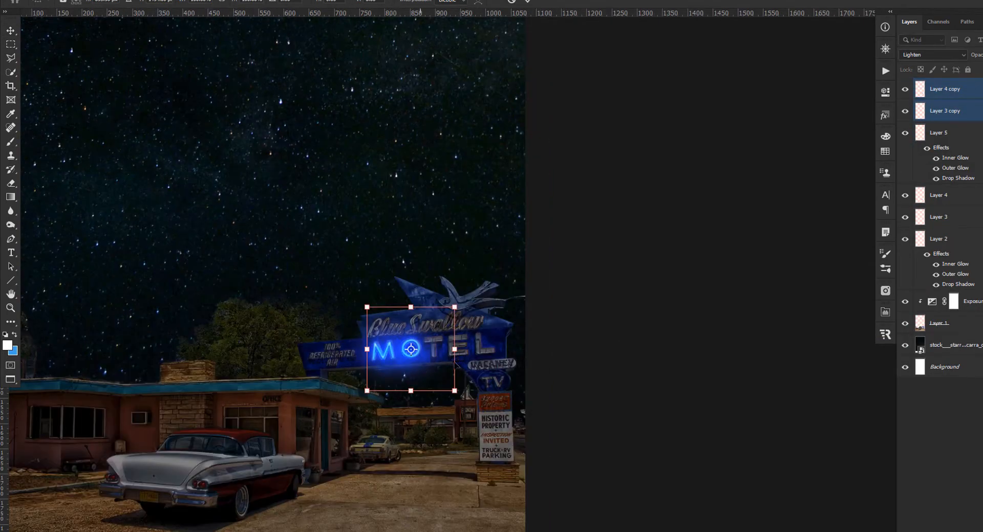
{"action": "key", "text": "Return"}
{"action": "scroll", "coordinate": [436, 348], "scroll_direction": "up", "scroll_amount": 3}
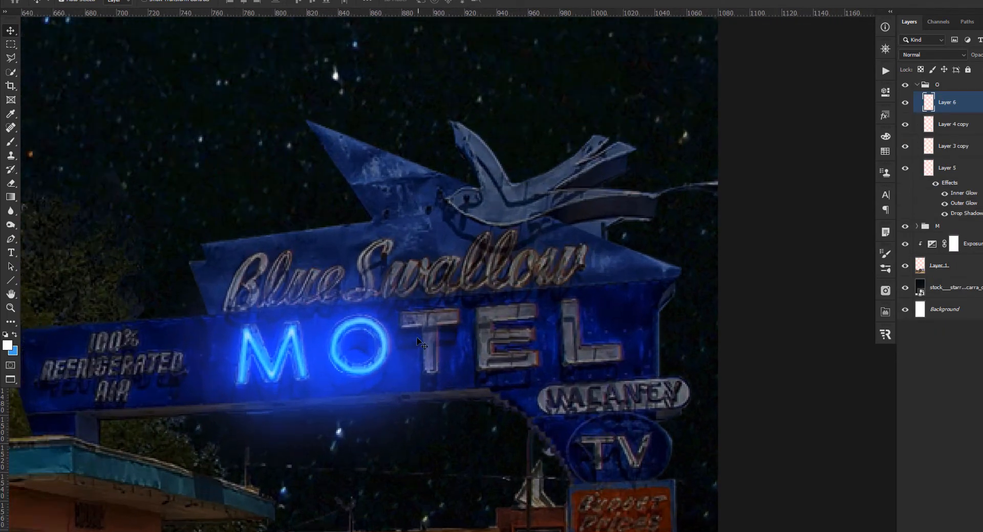
Step: Paint straight white brush strokes along the crossbar and stem of the T on Layer 6
{"action": "scroll", "coordinate": [418, 339], "scroll_direction": "up", "scroll_amount": 2}
{"action": "scroll", "coordinate": [428, 322], "scroll_direction": "up", "scroll_amount": 1}
{"action": "key", "text": "b"}
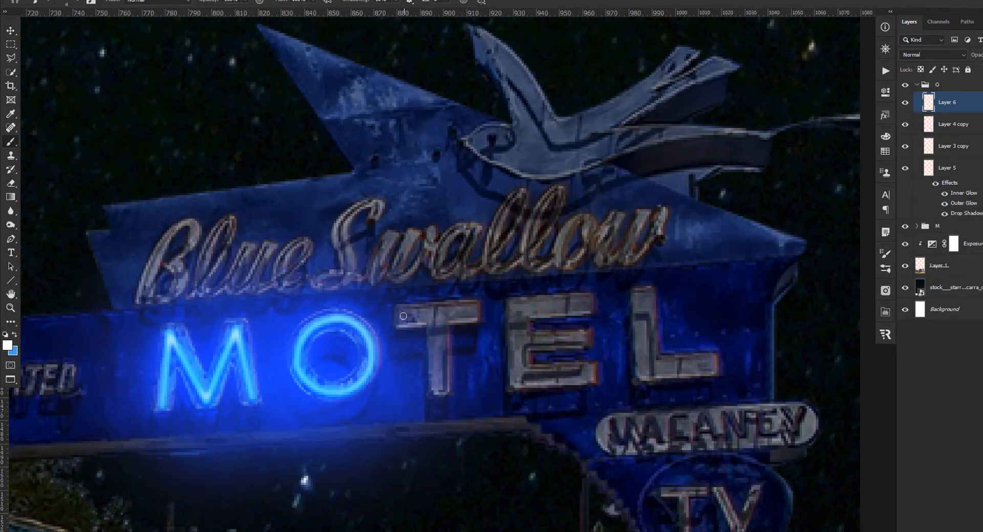
{"action": "left_click", "coordinate": [470, 312], "text": "shift"}
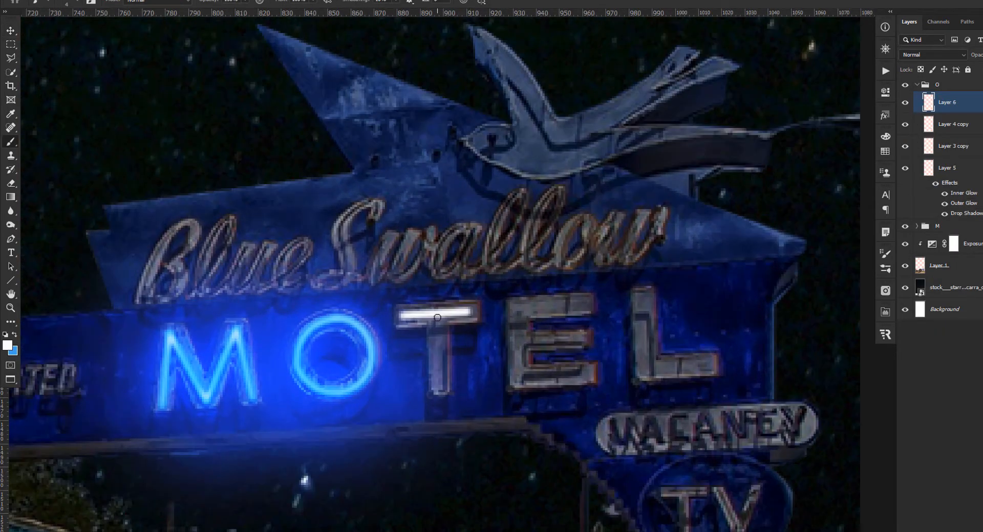
{"action": "left_click", "coordinate": [439, 389], "text": "shift"}
{"action": "scroll", "coordinate": [426, 393], "scroll_direction": "down", "scroll_amount": 4}
{"action": "scroll", "coordinate": [423, 381], "scroll_direction": "up", "scroll_amount": 2}
{"action": "key", "text": "ctrl+z"}
{"action": "scroll", "coordinate": [433, 394], "scroll_direction": "up", "scroll_amount": 3}
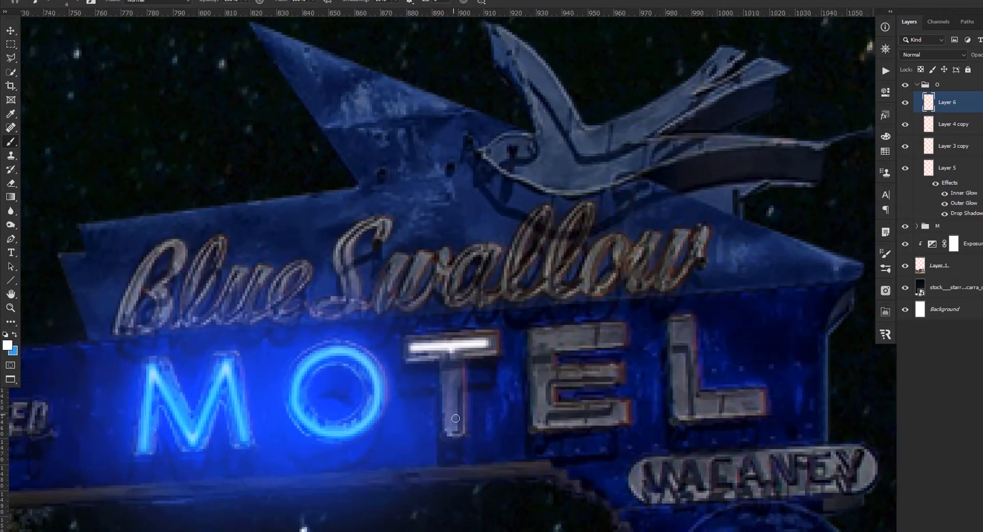
{"action": "left_click", "coordinate": [451, 352], "text": "shift"}
{"action": "scroll", "coordinate": [450, 352], "scroll_direction": "down", "scroll_amount": 2}
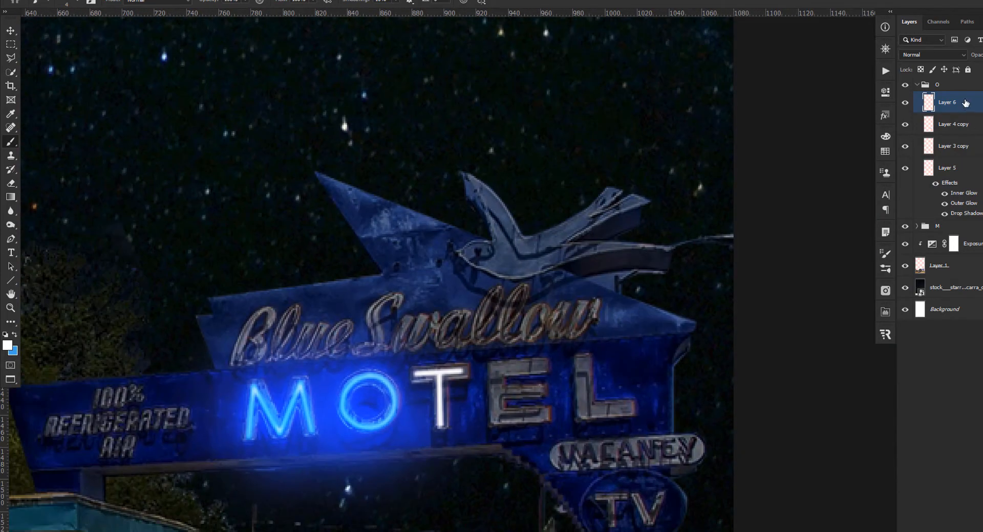
Step: Move the T stroke layer above the O group and paste the neon layer style onto it
{"action": "left_click_drag", "start_coordinate": [966, 102], "coordinate": [941, 91]}
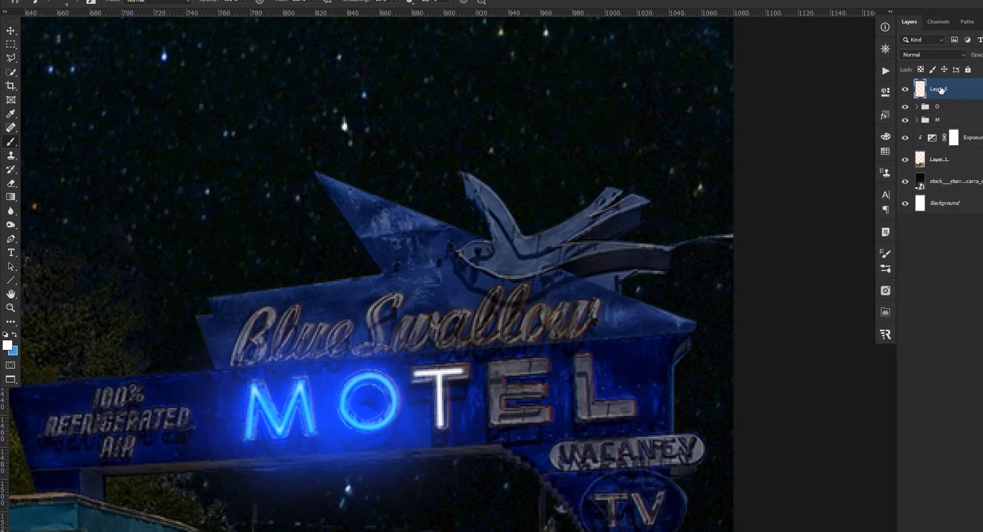
{"action": "right_click", "coordinate": [941, 90]}
{"action": "left_click", "coordinate": [922, 333]}
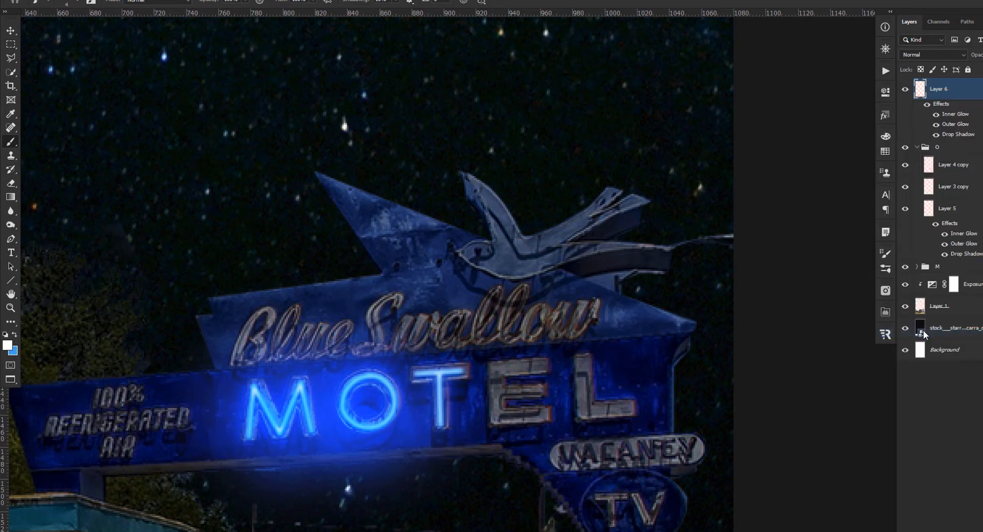
Step: Duplicate the O's two glow layers, place the copies above Layer 6, and scale and position them over the T
{"action": "left_click", "coordinate": [965, 168]}
{"action": "left_click", "coordinate": [963, 189], "text": "shift"}
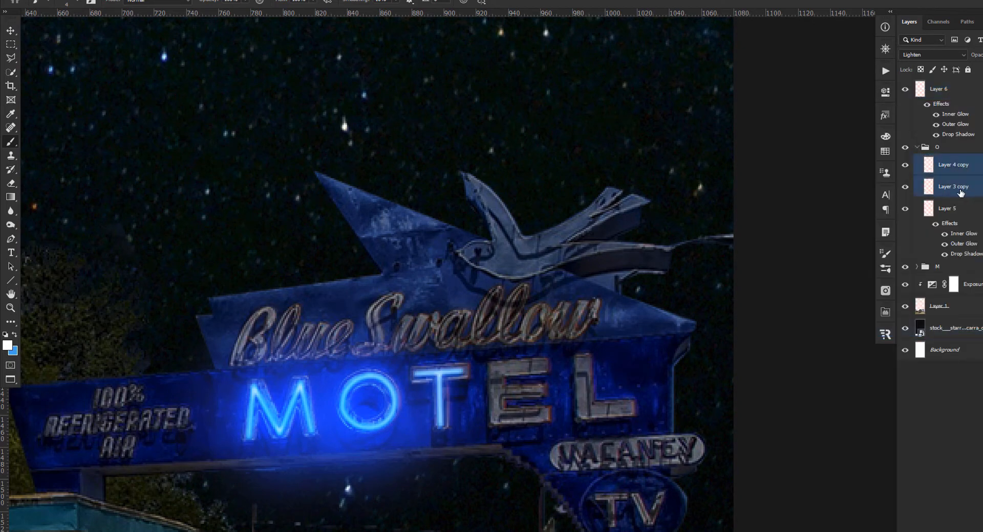
{"action": "key", "text": "ctrl+j"}
{"action": "left_click_drag", "start_coordinate": [953, 167], "coordinate": [953, 81]}
{"action": "key", "text": "ctrl+t"}
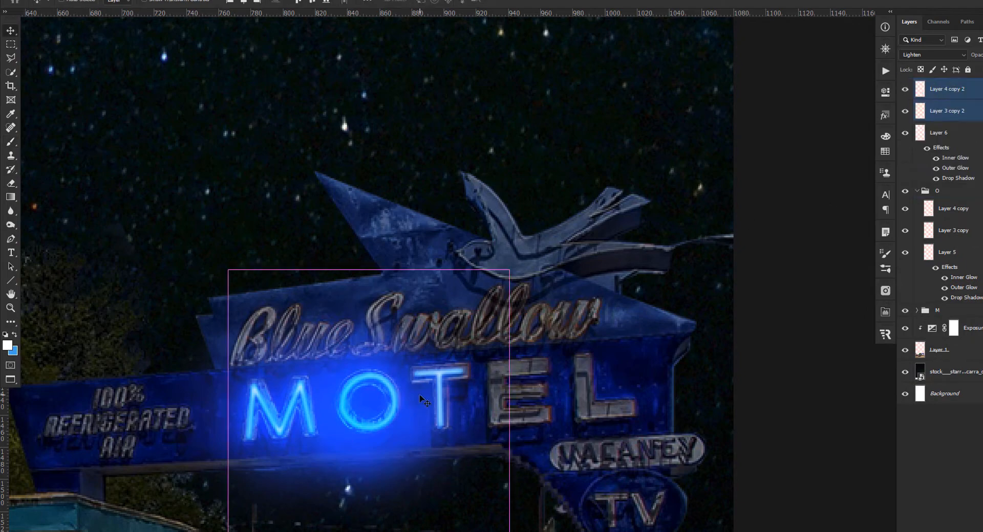
{"action": "left_click_drag", "start_coordinate": [360, 407], "coordinate": [431, 393]}
{"action": "left_click_drag", "start_coordinate": [300, 257], "coordinate": [323, 276]}
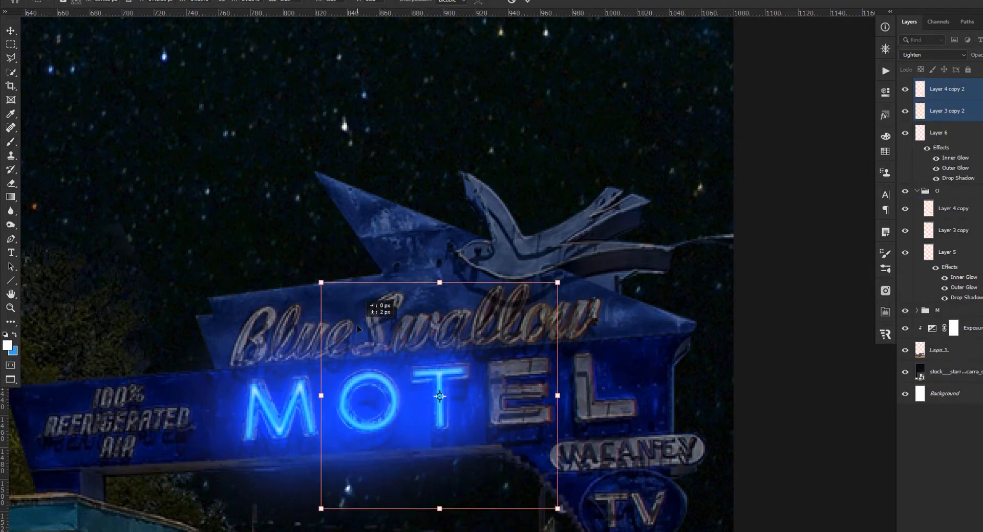
{"action": "key", "text": "Return"}
{"action": "scroll", "coordinate": [449, 285], "scroll_direction": "down", "scroll_amount": 5}
{"action": "scroll", "coordinate": [448, 284], "scroll_direction": "up", "scroll_amount": 3}
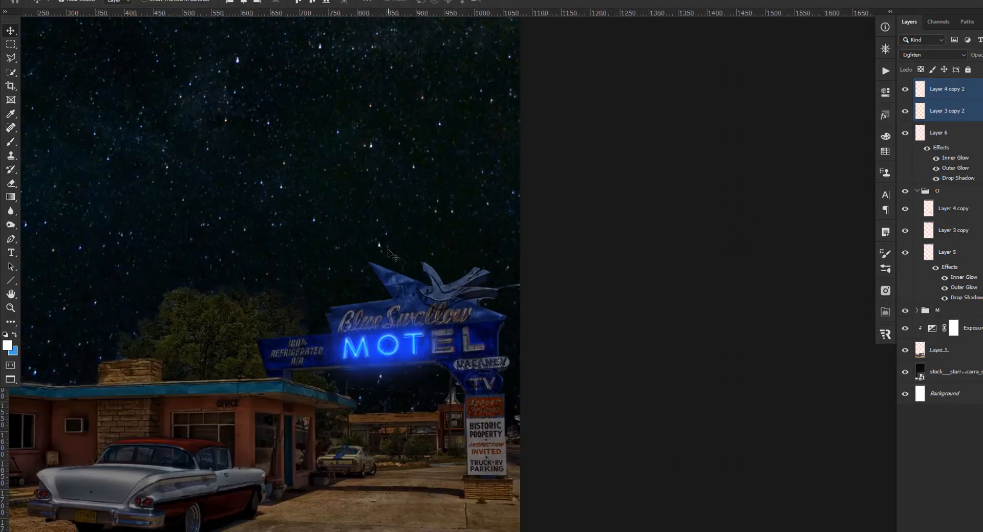
Step: Group the T stroke layer with its two glow layers and name the group T
{"action": "left_click", "coordinate": [939, 133]}
{"action": "left_click", "coordinate": [937, 89], "text": "shift"}
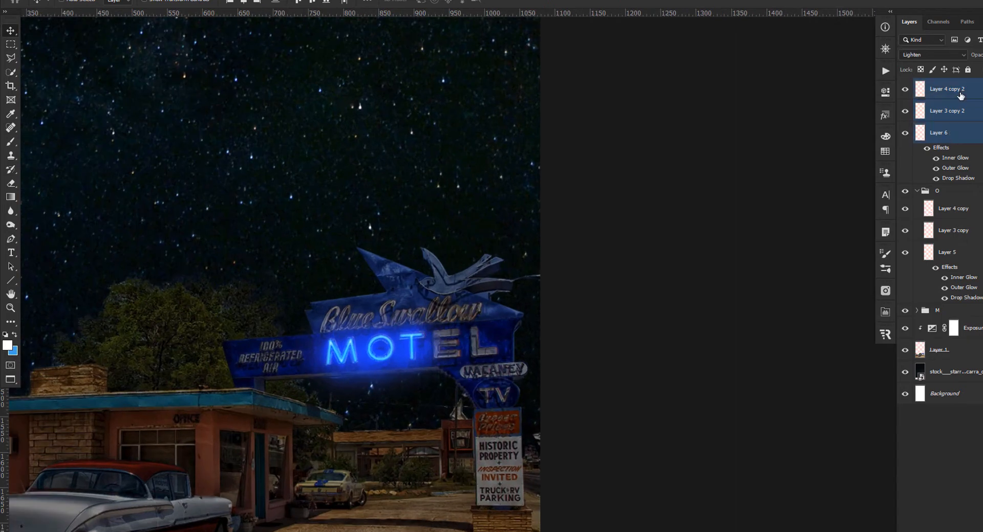
{"action": "key", "text": "ctrl+g"}
{"action": "double_click", "coordinate": [945, 84]}
{"action": "type", "text": "T"}
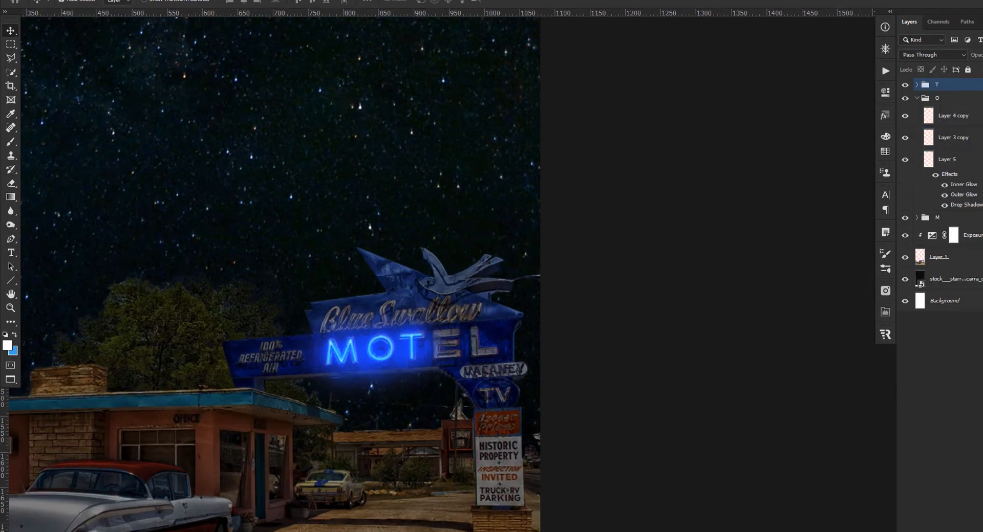
Step: Add a new layer and paint straight white brush strokes along all the bars of the E
{"action": "key", "text": "ctrl+shift+alt+n"}
{"action": "scroll", "coordinate": [394, 353], "scroll_direction": "up", "scroll_amount": 2}
{"action": "scroll", "coordinate": [394, 338], "scroll_direction": "up", "scroll_amount": 3}
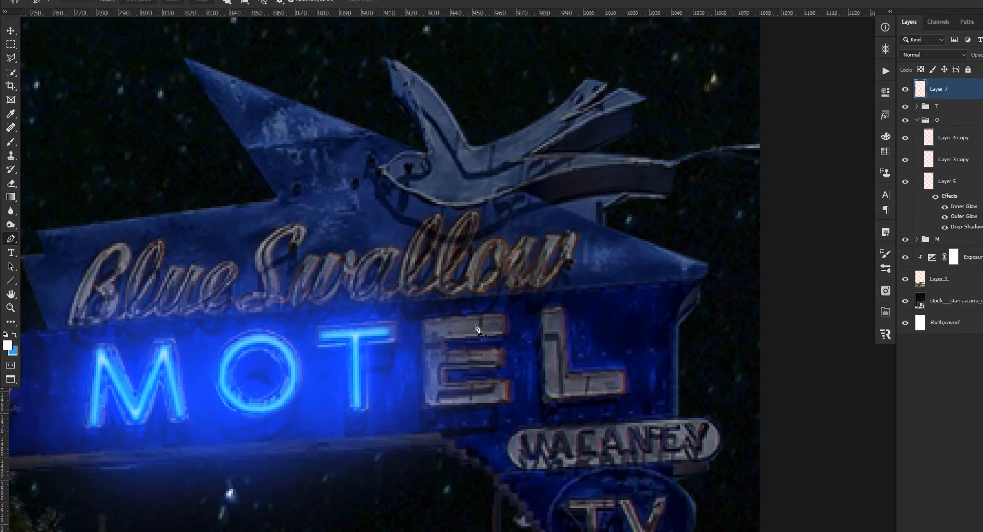
{"action": "key", "text": "b"}
{"action": "scroll", "coordinate": [499, 325], "scroll_direction": "up", "scroll_amount": 2}
{"action": "left_click", "coordinate": [429, 330], "text": "shift"}
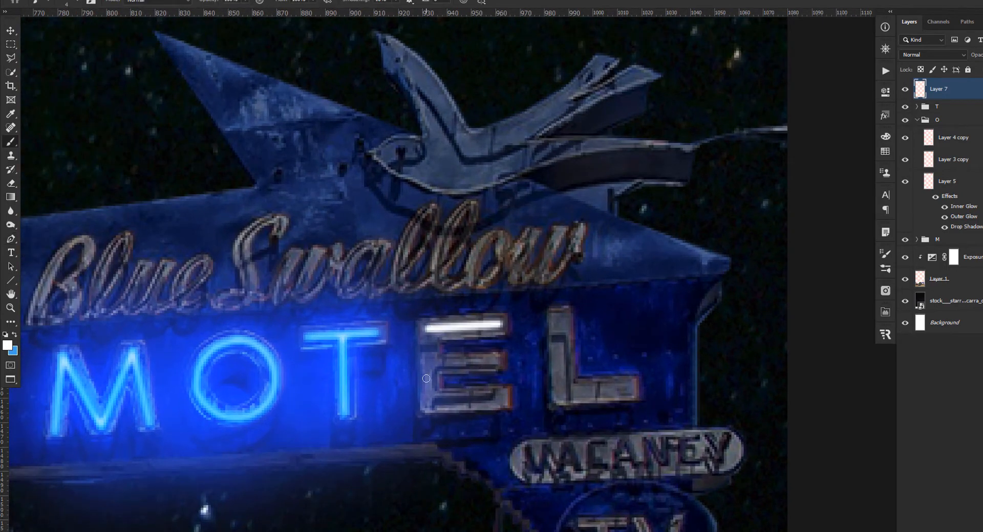
{"action": "left_click", "coordinate": [428, 406], "text": "shift"}
{"action": "left_click", "coordinate": [497, 398], "text": "shift"}
{"action": "left_click", "coordinate": [435, 364]}
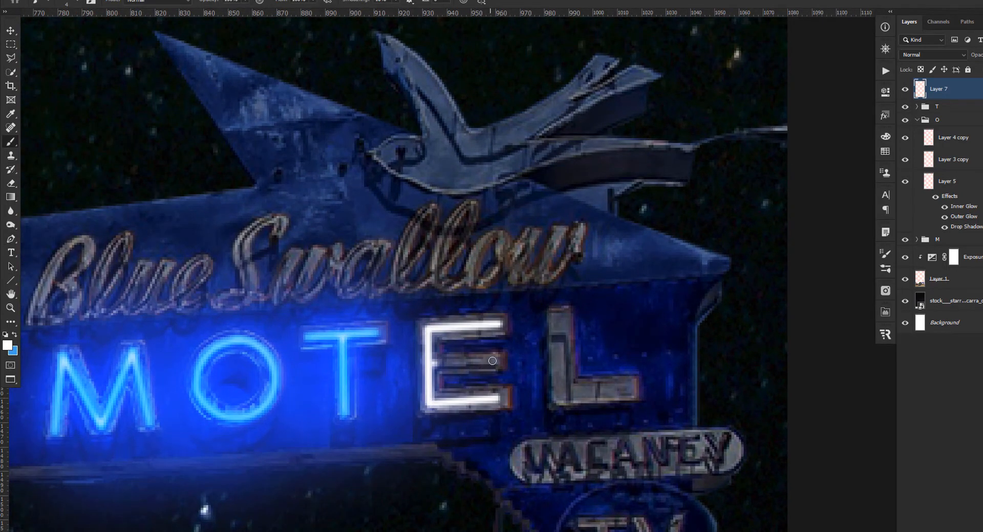
{"action": "left_click", "coordinate": [493, 362], "text": "shift"}
Step: Paste the neon layer style onto the E stroke layer
{"action": "scroll", "coordinate": [450, 314], "scroll_direction": "down", "scroll_amount": 2}
{"action": "right_click", "coordinate": [969, 104]}
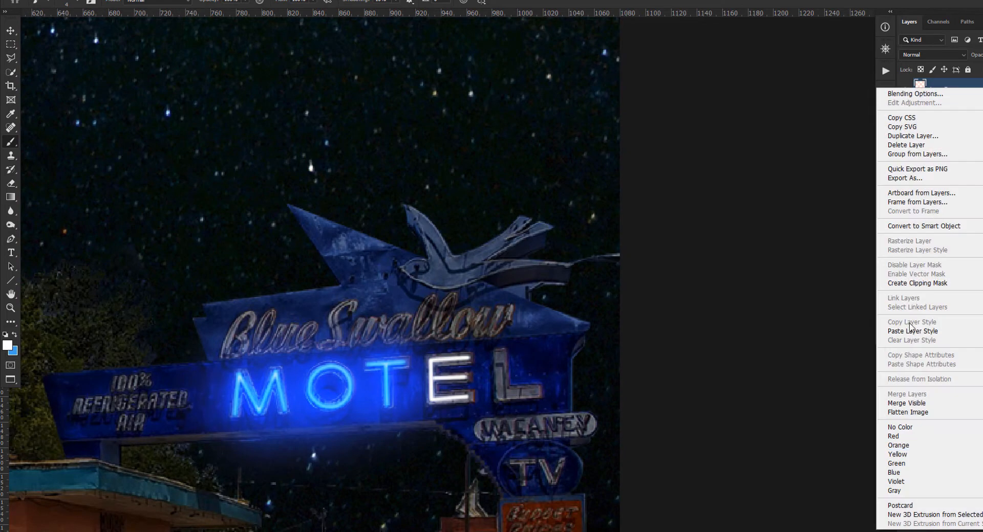
{"action": "left_click", "coordinate": [932, 349]}
Step: Duplicate the O's two glow layers, place the copies above Layer 7, and scale and position them over the E
{"action": "left_click", "coordinate": [942, 178]}
{"action": "left_click", "coordinate": [937, 200], "text": "shift"}
{"action": "key", "text": "ctrl+j"}
{"action": "left_click_drag", "start_coordinate": [936, 207], "coordinate": [936, 84]}
{"action": "key", "text": "ctrl+t"}
{"action": "left_click_drag", "start_coordinate": [348, 407], "coordinate": [447, 394]}
{"action": "left_click_drag", "start_coordinate": [340, 265], "coordinate": [356, 282]}
{"action": "left_click_drag", "start_coordinate": [403, 315], "coordinate": [406, 318]}
{"action": "key", "text": "Return"}
Step: Trace the vertical and horizontal strokes of the L with a three-point Pen tool path
{"action": "scroll", "coordinate": [497, 397], "scroll_direction": "up", "scroll_amount": 2}
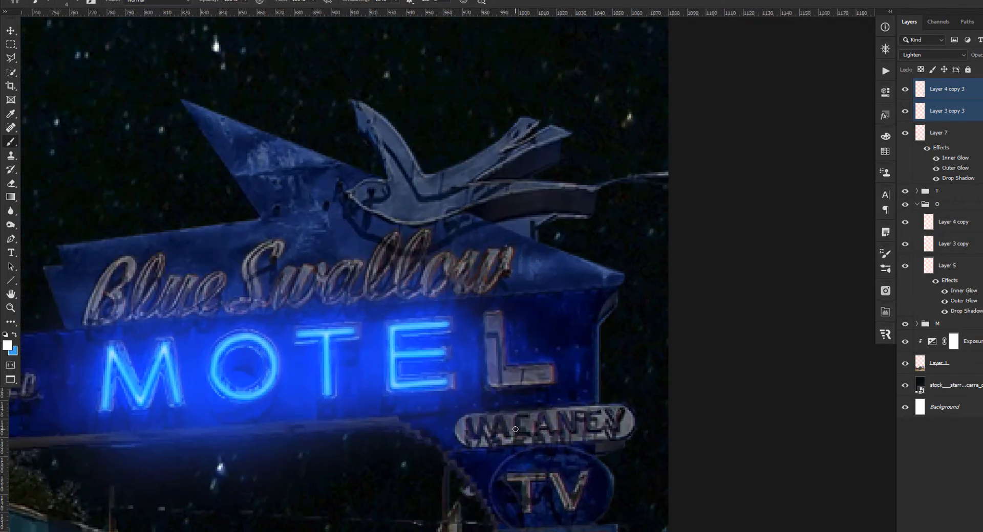
{"action": "key", "text": "p"}
{"action": "left_click", "coordinate": [498, 353]}
{"action": "left_click", "coordinate": [499, 393]}
{"action": "left_click", "coordinate": [563, 387]}
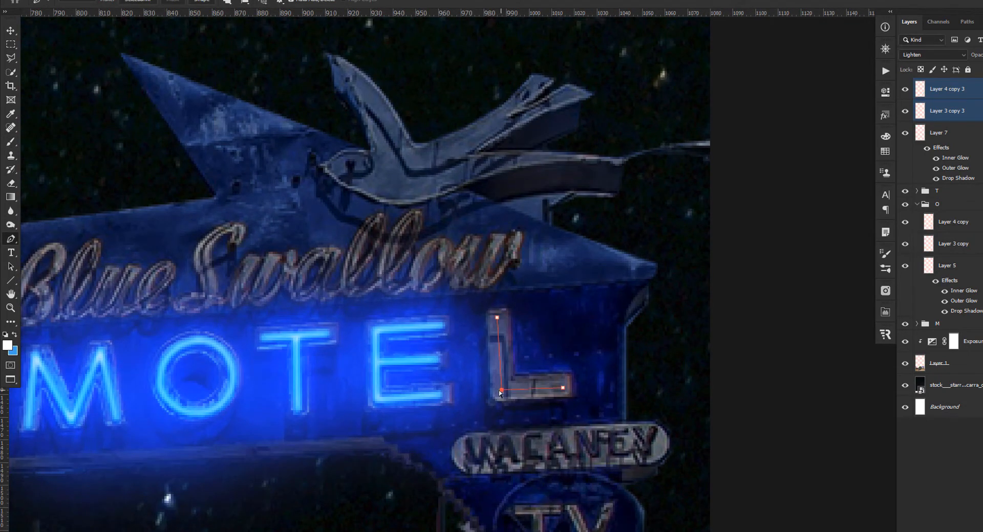
Step: Stroke the L path in white on a new layer on top, clear the path, and paste the neon layer style
{"action": "right_click", "coordinate": [520, 380]}
{"action": "left_click", "coordinate": [980, 85]}
{"action": "key", "text": "ctrl+shift+alt+n"}
{"action": "right_click", "coordinate": [501, 375]}
{"action": "left_click", "coordinate": [521, 207]}
{"action": "key", "text": "Return"}
{"action": "key", "text": "Return"}
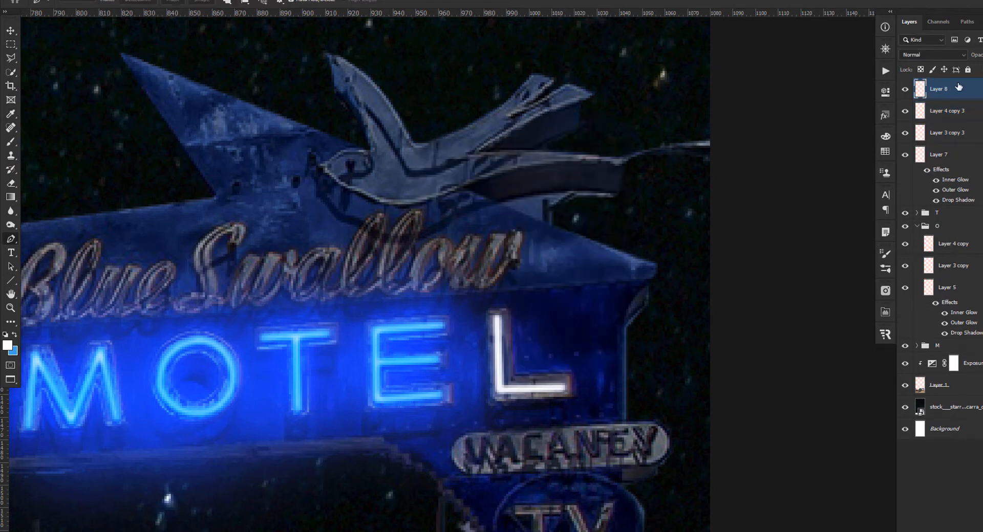
{"action": "right_click", "coordinate": [959, 87]}
{"action": "left_click", "coordinate": [912, 325]}
Step: Group the E stroke layer with its two glow layers and name the group E
{"action": "left_click", "coordinate": [947, 154]}
{"action": "left_click", "coordinate": [947, 199], "text": "shift"}
{"action": "key", "text": "ctrl+g"}
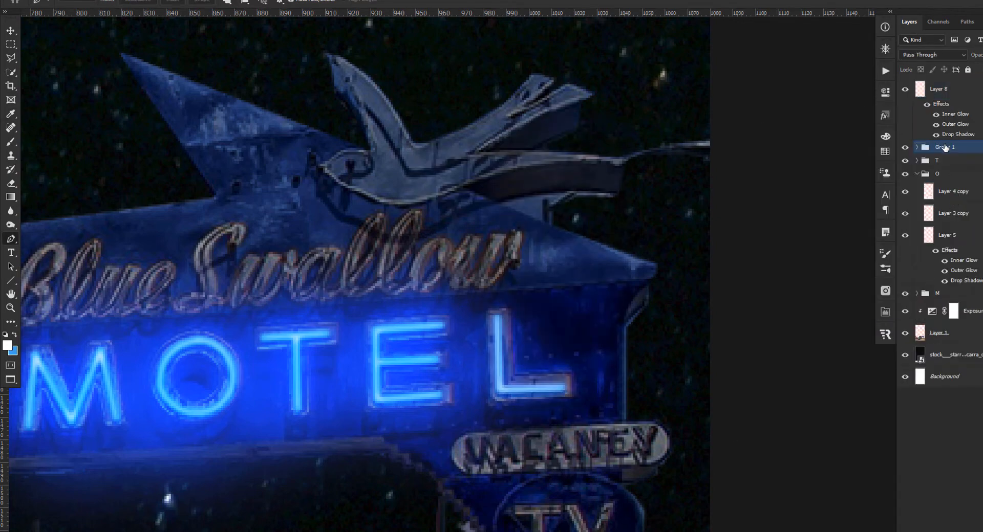
{"action": "double_click", "coordinate": [945, 147]}
{"action": "type", "text": "E"}
{"action": "key", "text": "Return"}
Step: Duplicate the O's two glow layers and place the copies above Layer 8, the L's stroke layer
{"action": "left_click", "coordinate": [942, 93]}
{"action": "left_click", "coordinate": [947, 194]}
{"action": "left_click", "coordinate": [947, 212], "text": "shift"}
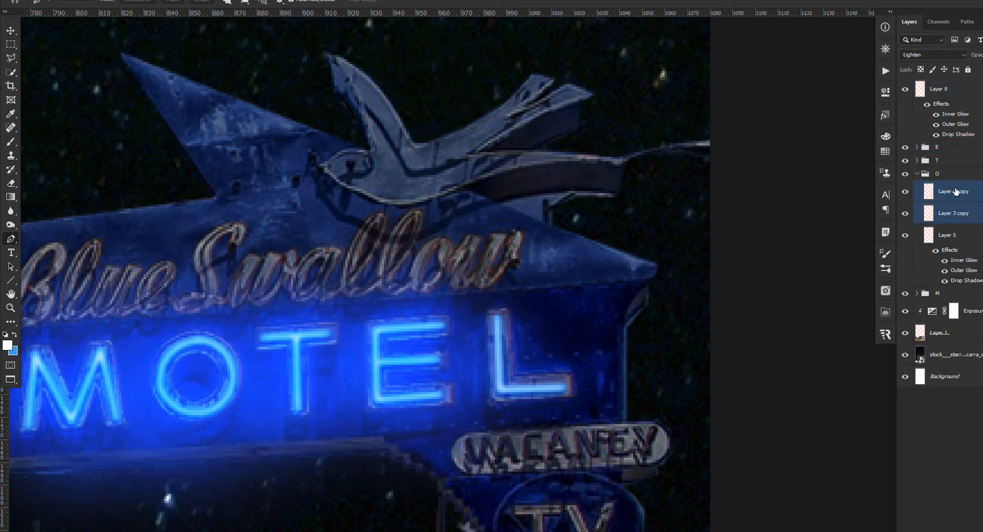
{"action": "left_click_drag", "start_coordinate": [955, 192], "coordinate": [948, 87]}
Step: Group the L stroke layer with its two glow copies and name the group L
{"action": "left_click", "coordinate": [947, 128]}
{"action": "left_click", "coordinate": [944, 85], "text": "shift"}
{"action": "key", "text": "ctrl+g"}
{"action": "double_click", "coordinate": [943, 85]}
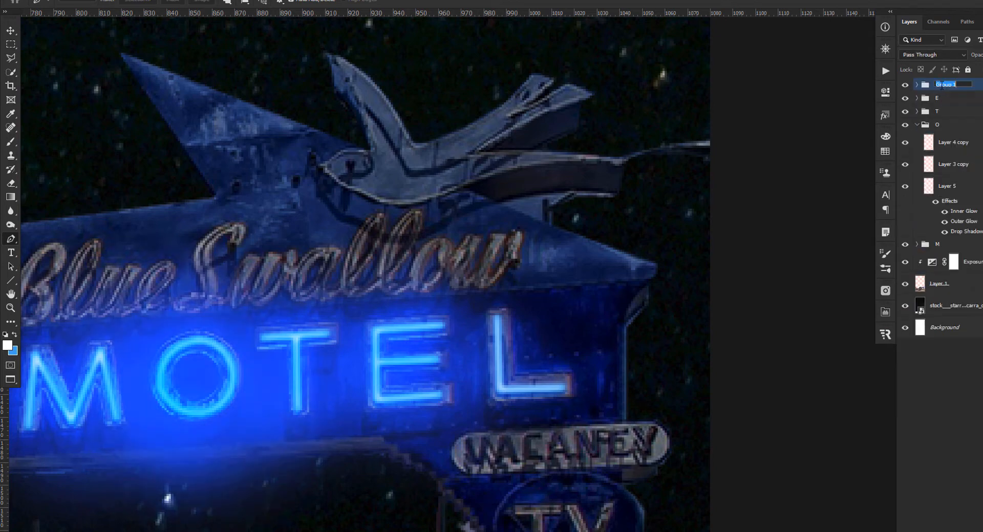
{"action": "type", "text": "L"}
{"action": "key", "text": "Return"}
{"action": "key", "text": "ctrl+t"}
{"action": "key", "text": "ctrl+minus"}
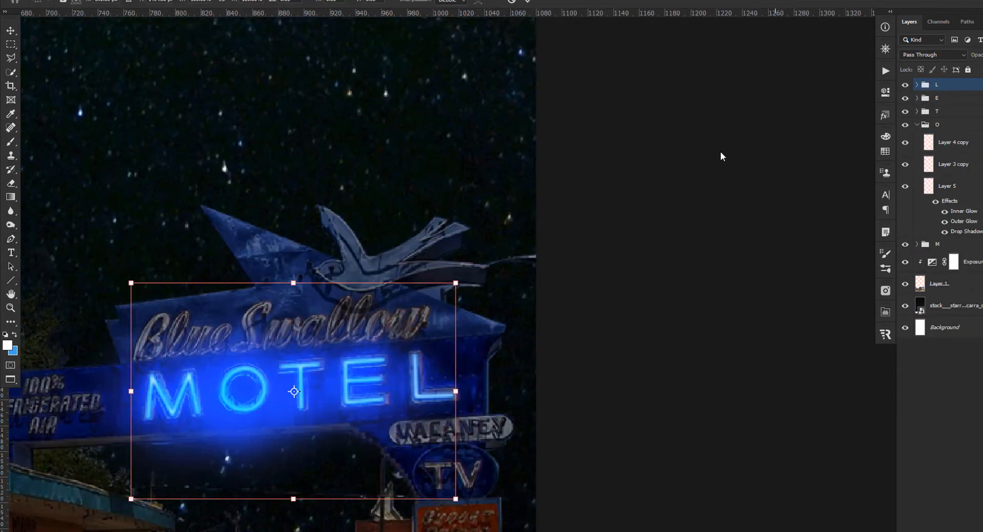
{"action": "key", "text": "Escape"}
Step: Scale the L group's two glow layers and position them over the neon L on the sign
{"action": "left_click", "coordinate": [917, 85]}
{"action": "left_click", "coordinate": [948, 103]}
{"action": "left_click", "coordinate": [947, 124], "text": "shift"}
{"action": "key", "text": "ctrl+t"}
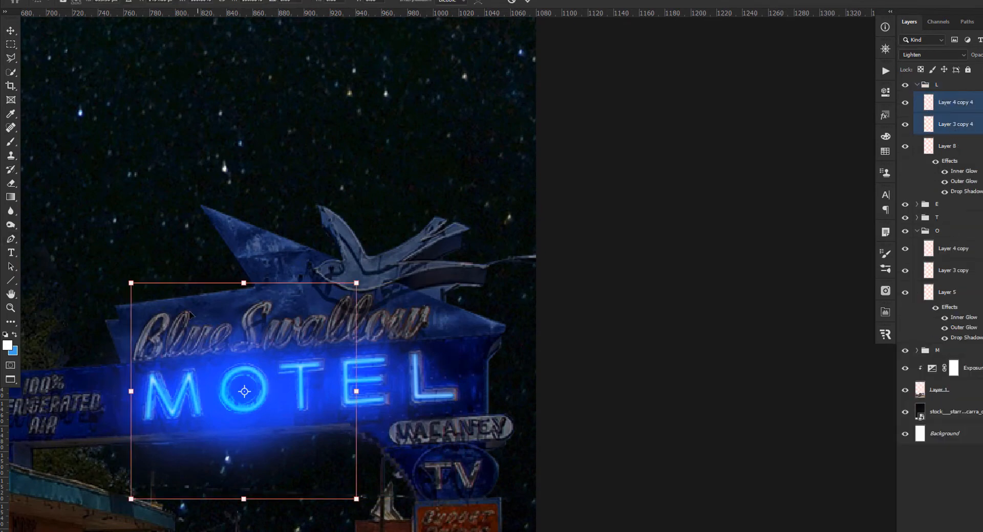
{"action": "left_click_drag", "start_coordinate": [135, 285], "coordinate": [187, 335]}
{"action": "scroll", "coordinate": [241, 397], "scroll_direction": "up", "scroll_amount": 3}
{"action": "left_click_drag", "start_coordinate": [310, 403], "coordinate": [548, 387]}
{"action": "left_click_drag", "start_coordinate": [404, 299], "coordinate": [395, 290]}
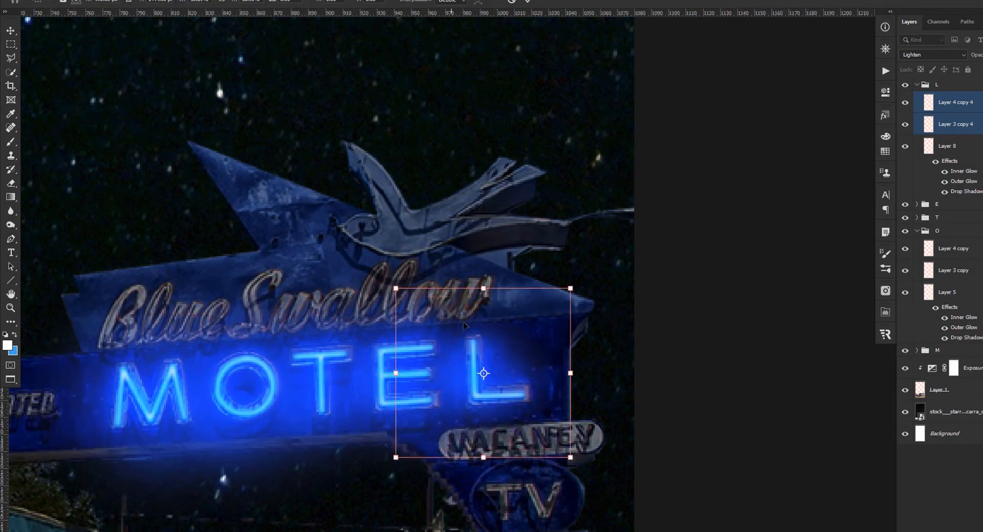
{"action": "left_click_drag", "start_coordinate": [462, 321], "coordinate": [475, 312]}
{"action": "left_click_drag", "start_coordinate": [406, 274], "coordinate": [383, 254]}
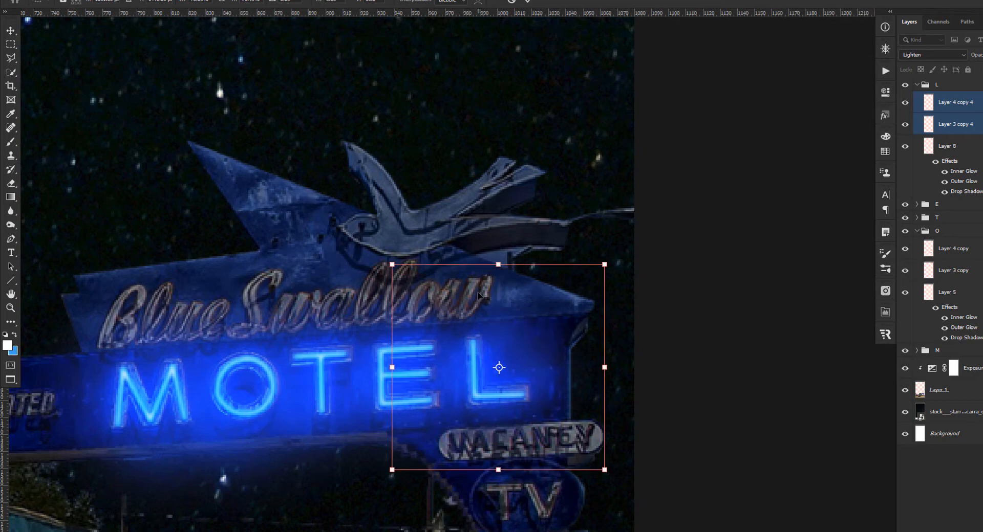
{"action": "key", "text": "Return"}
Step: Collapse all the letter groups in the layer stack
{"action": "key", "text": "p"}
{"action": "scroll", "coordinate": [480, 295], "scroll_direction": "down", "scroll_amount": 5}
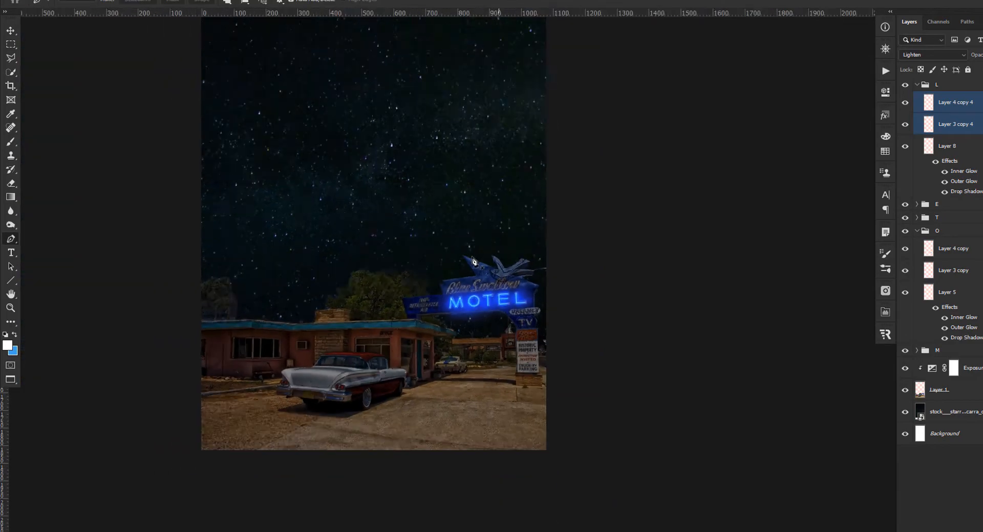
{"action": "scroll", "coordinate": [427, 450], "scroll_direction": "up", "scroll_amount": 4}
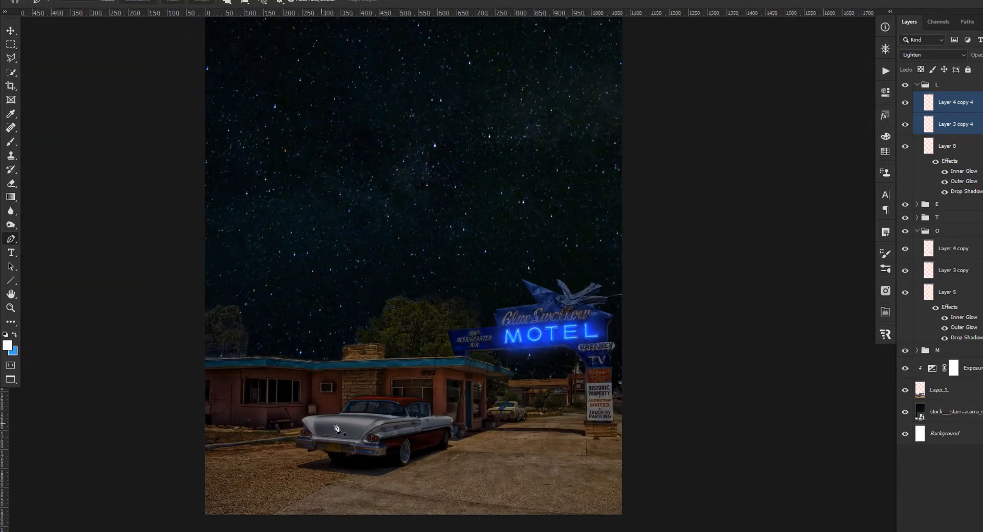
{"action": "left_click", "coordinate": [917, 85], "text": "ctrl"}
{"action": "key", "text": "v"}
{"action": "scroll", "coordinate": [601, 249], "scroll_direction": "down", "scroll_amount": 1}
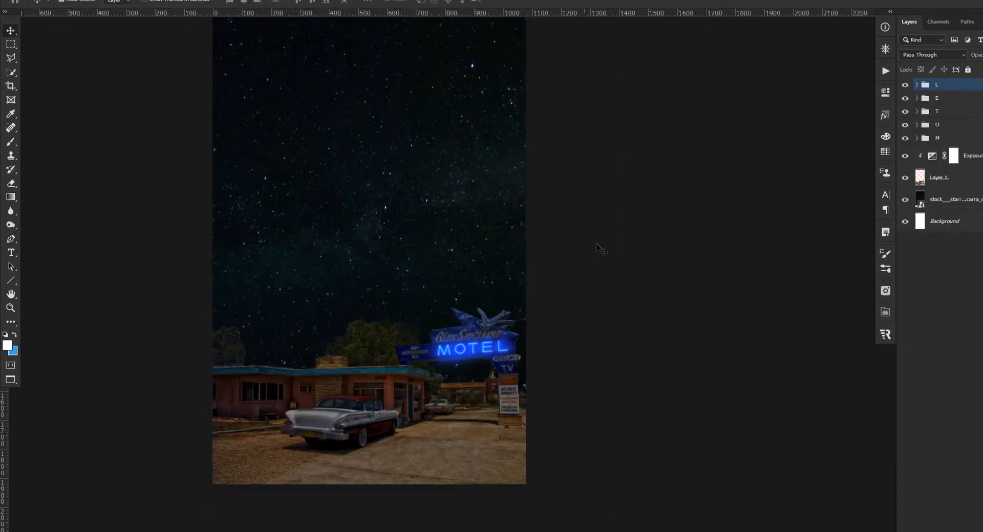
Step: Lower the exposure of the motel photo's Exposure adjustment to -1.52
{"action": "left_click", "coordinate": [934, 157]}
{"action": "double_click", "coordinate": [932, 156]}
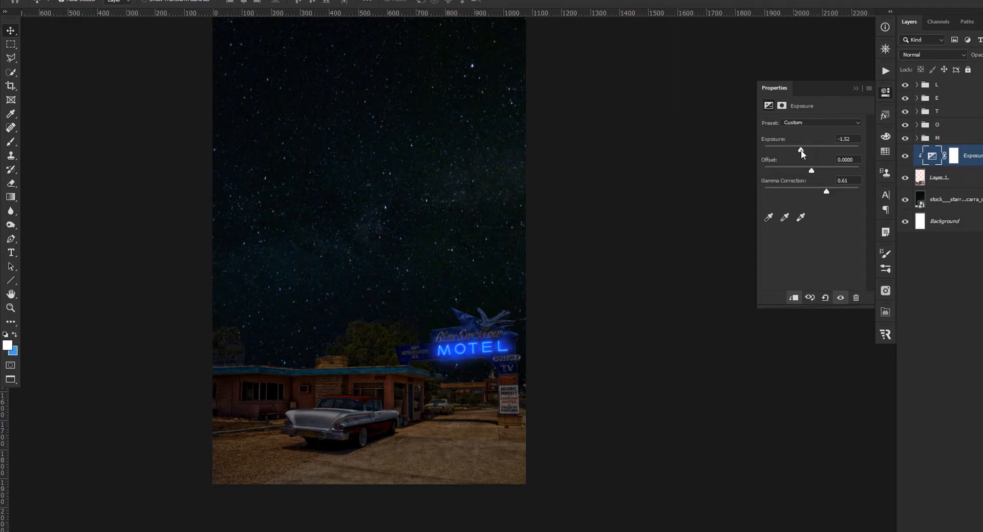
{"action": "left_click_drag", "start_coordinate": [800, 150], "coordinate": [800, 150]}
{"action": "left_click", "coordinate": [855, 90]}
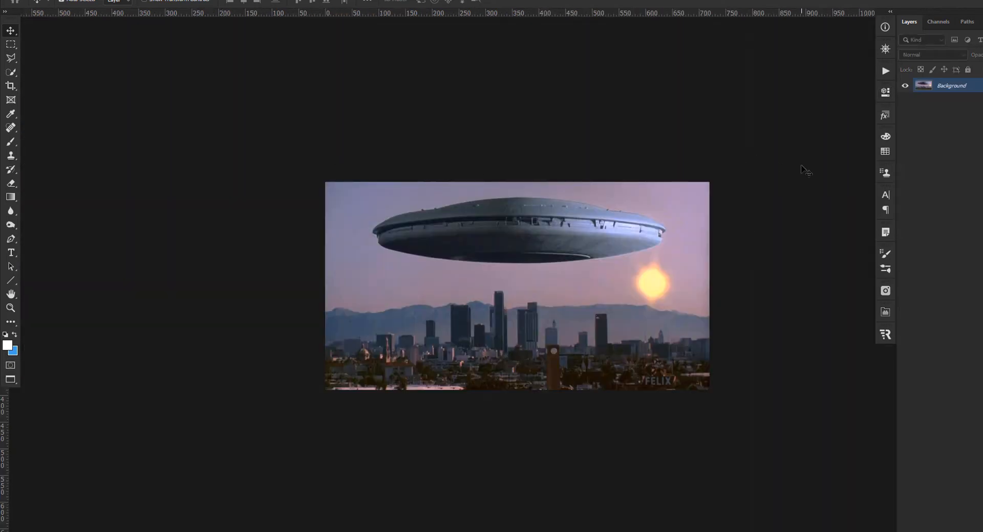
Step: Select the flying saucer in the UFO picture with the Object Selection tool
{"action": "scroll", "coordinate": [801, 166], "scroll_direction": "up", "scroll_amount": 2}
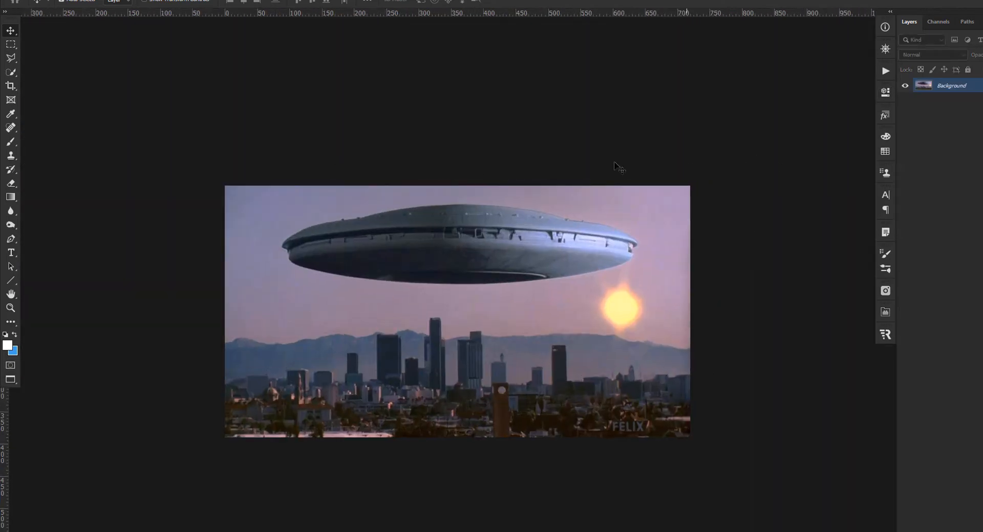
{"action": "right_click", "coordinate": [13, 77]}
{"action": "left_click", "coordinate": [56, 72]}
{"action": "left_click_drag", "start_coordinate": [271, 207], "coordinate": [646, 285]}
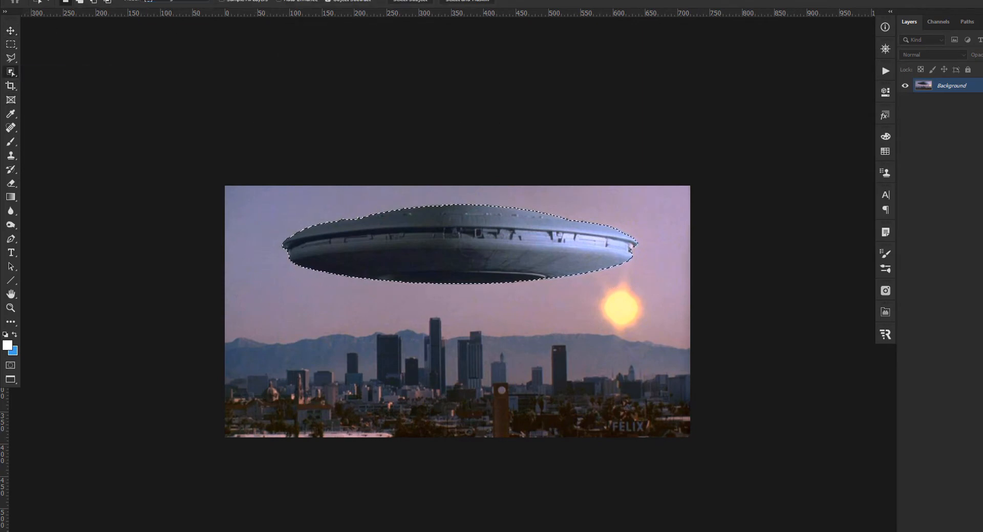
Step: Refine the saucer selection in Select and Mask with Smooth 11, Contrast 29% and a negative Shift Edge, and output it as a layer mask
{"action": "key", "text": "ctrl+alt+r"}
{"action": "left_click", "coordinate": [906, 64]}
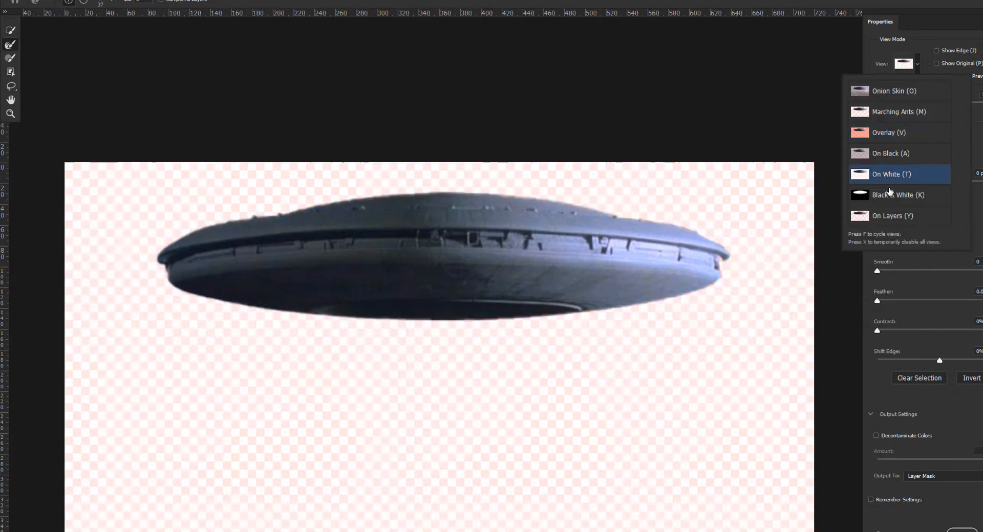
{"action": "left_click", "coordinate": [890, 194]}
{"action": "left_click_drag", "start_coordinate": [877, 271], "coordinate": [890, 271]}
{"action": "left_click_drag", "start_coordinate": [877, 330], "coordinate": [913, 330]}
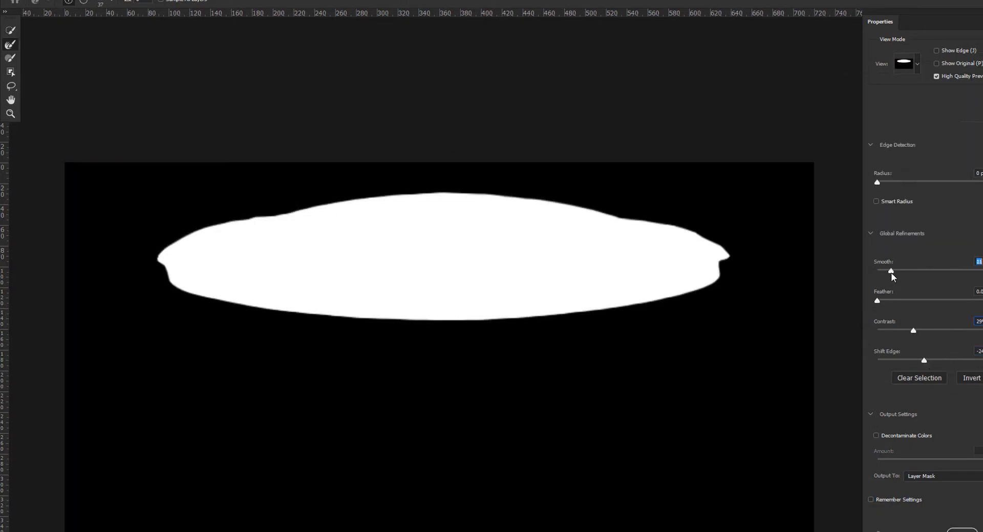
{"action": "left_click", "coordinate": [906, 63]}
{"action": "left_click", "coordinate": [901, 171]}
{"action": "key", "text": "Return"}
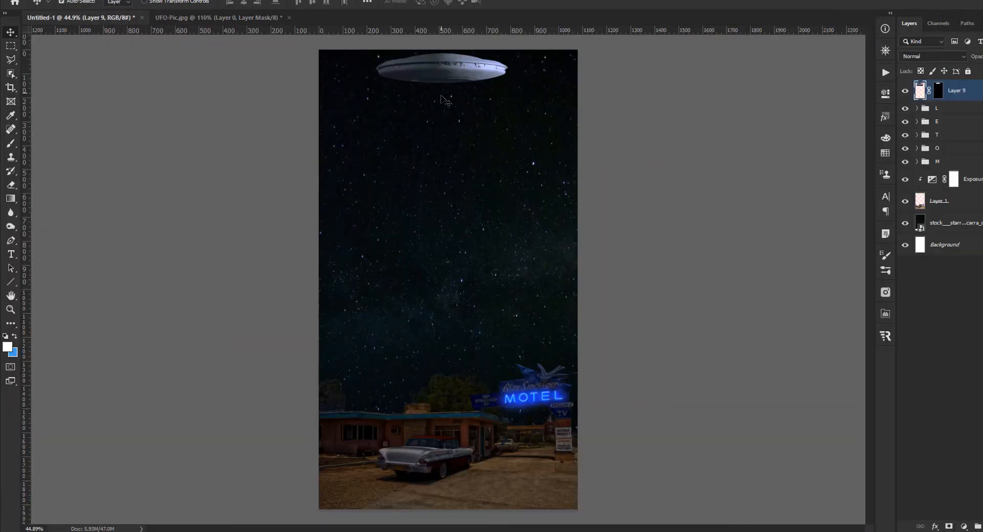
Step: Shift the UFO slightly right, and scale the placed hooded figure to about 14.81%, positioning it over the motel roof
{"action": "left_click_drag", "start_coordinate": [435, 73], "coordinate": [457, 75]}
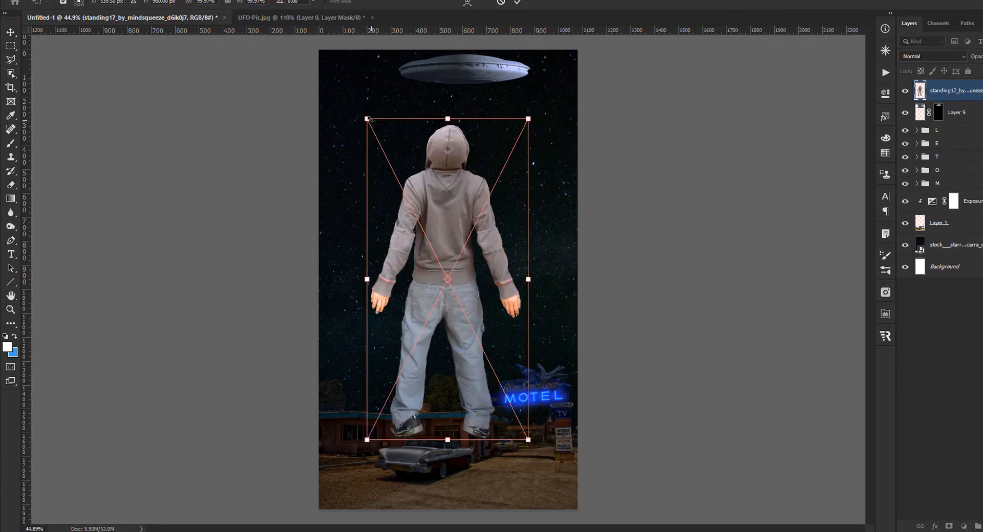
{"action": "left_click_drag", "start_coordinate": [371, 120], "coordinate": [480, 438]}
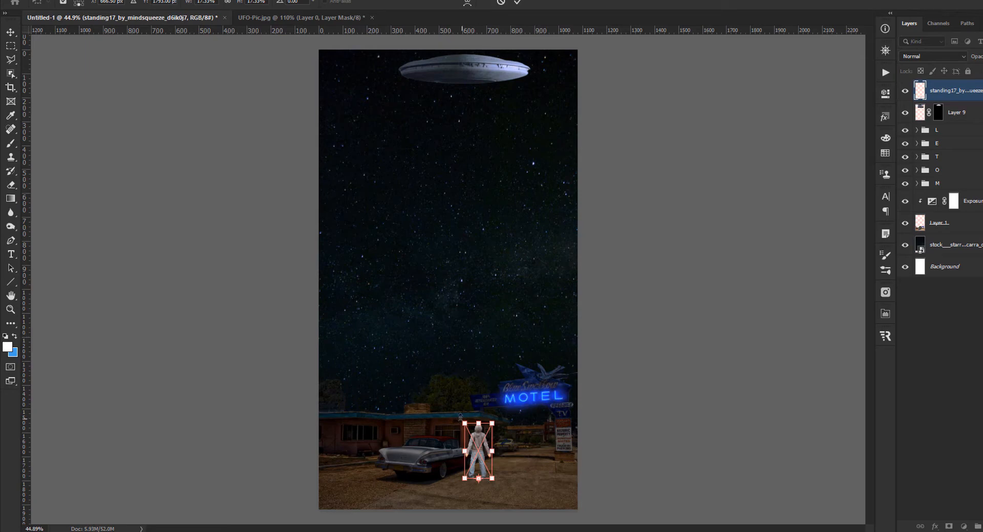
{"action": "mouse_move", "coordinate": [460, 422]}
{"action": "left_mouse_down"}
{"action": "mouse_move", "coordinate": [461, 438]}
{"action": "mouse_move", "coordinate": [454, 433]}
{"action": "mouse_move", "coordinate": [467, 432]}
{"action": "left_mouse_up"}
{"action": "left_click_drag", "start_coordinate": [479, 476], "coordinate": [462, 428]}
{"action": "left_click_drag", "start_coordinate": [462, 394], "coordinate": [462, 393]}
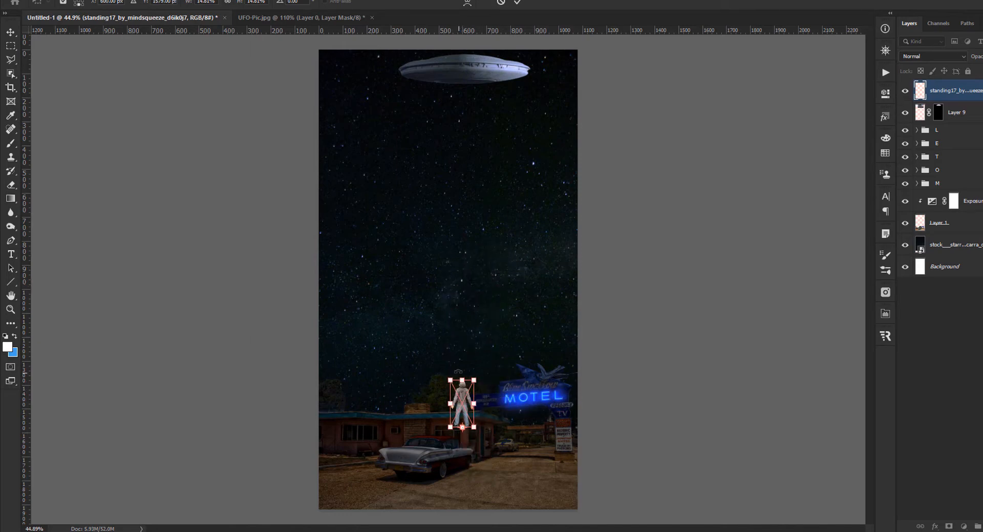
{"action": "key", "text": "Return"}
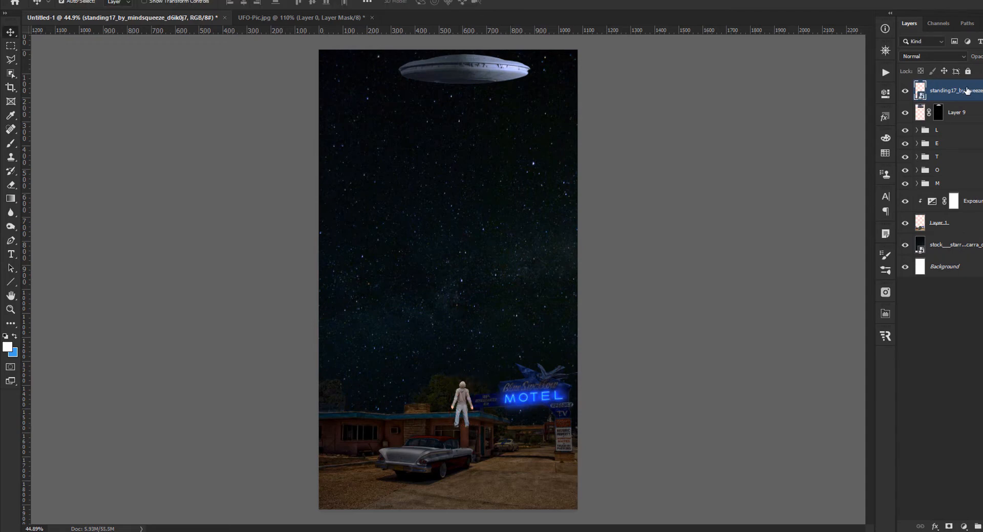
Step: Move the figure's layer beneath the motel layer with its own clipped Exposure copy, and raise the figure into the sky
{"action": "left_click_drag", "start_coordinate": [970, 92], "coordinate": [969, 211]}
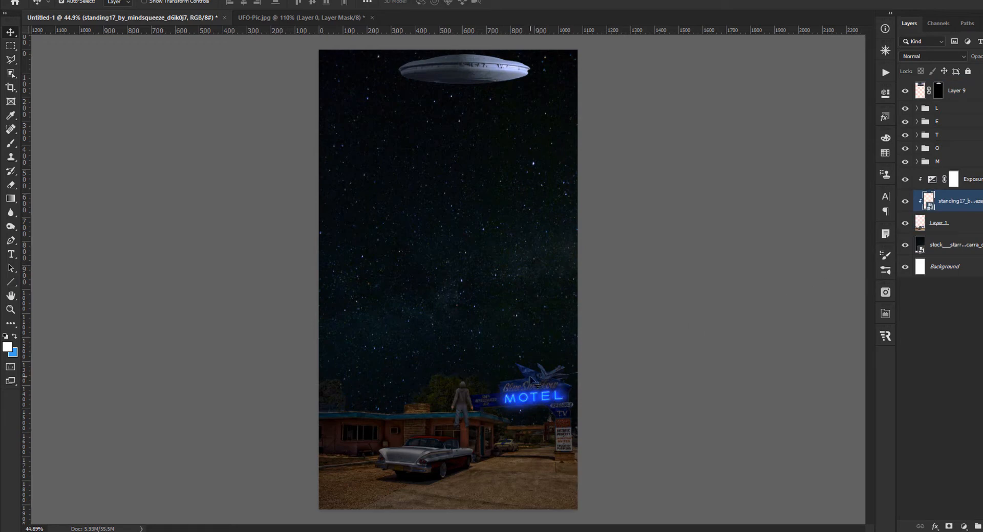
{"action": "key", "text": "ctrl"}
{"action": "key", "text": "ctrl+t"}
{"action": "left_click_drag", "start_coordinate": [458, 392], "coordinate": [456, 284]}
{"action": "key", "text": "Return"}
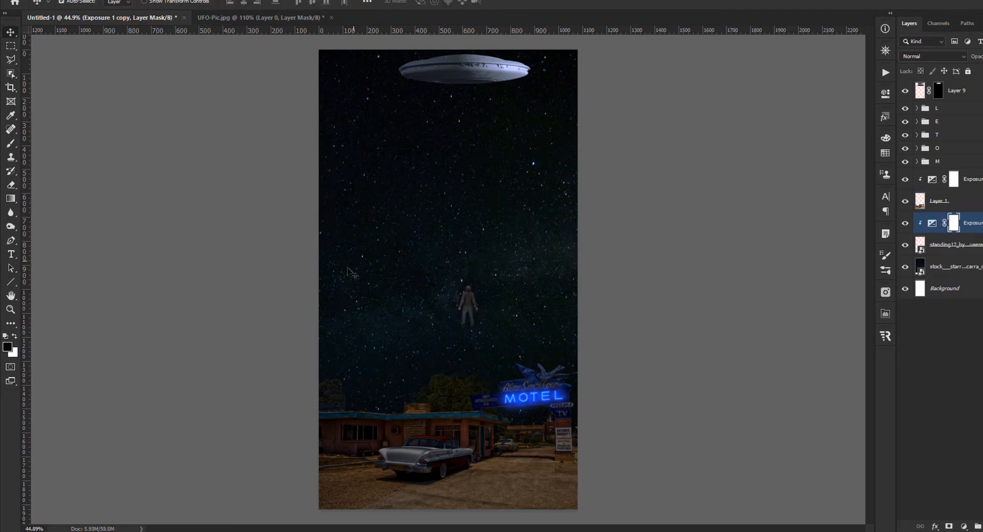
Step: Scale the floating figure down to about 8.89%
{"action": "scroll", "coordinate": [424, 312], "scroll_direction": "down", "scroll_amount": 1}
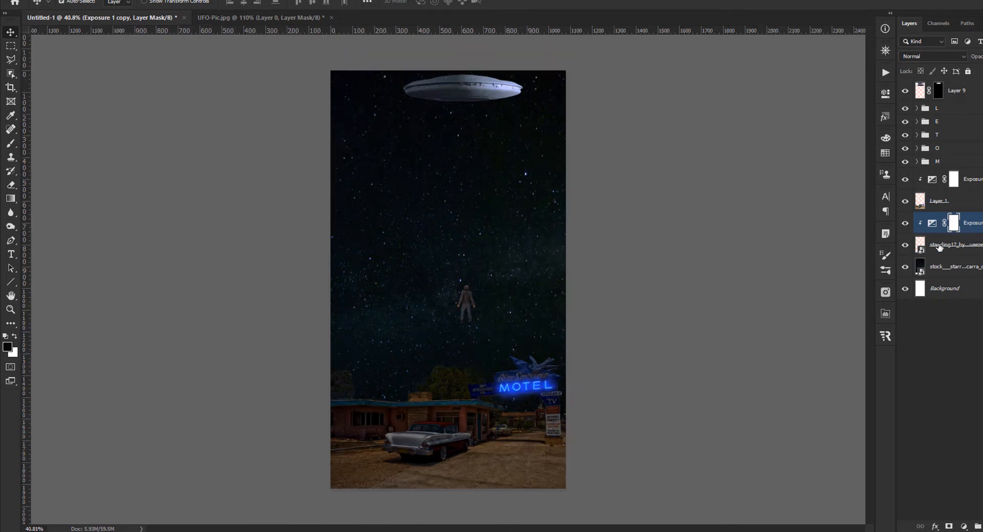
{"action": "left_click", "coordinate": [939, 246]}
{"action": "key", "text": "ctrl+t"}
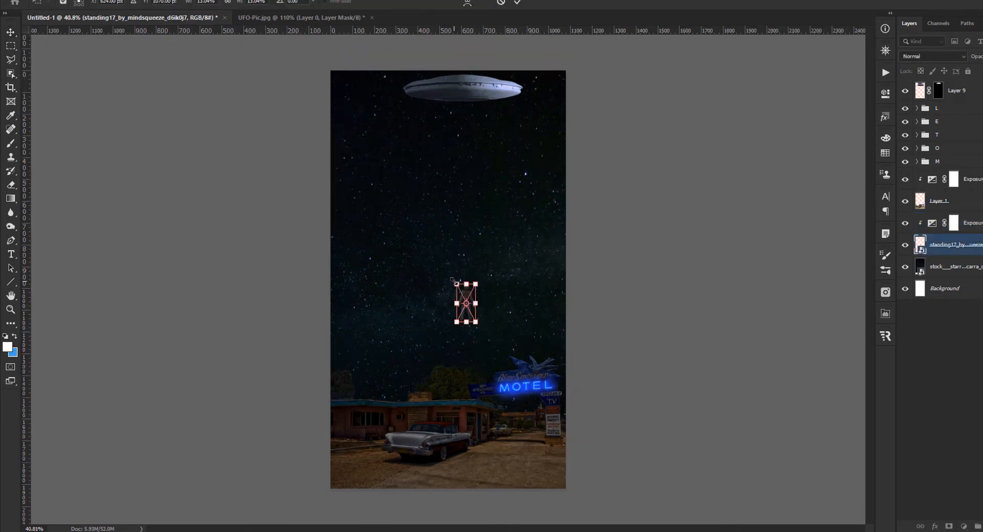
{"action": "left_click_drag", "start_coordinate": [451, 280], "coordinate": [458, 284]}
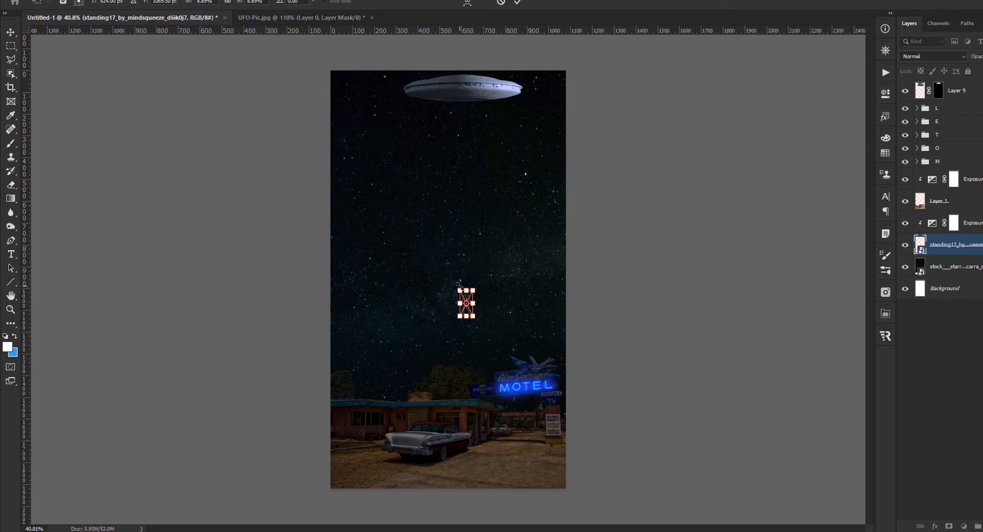
{"action": "key", "text": "Return"}
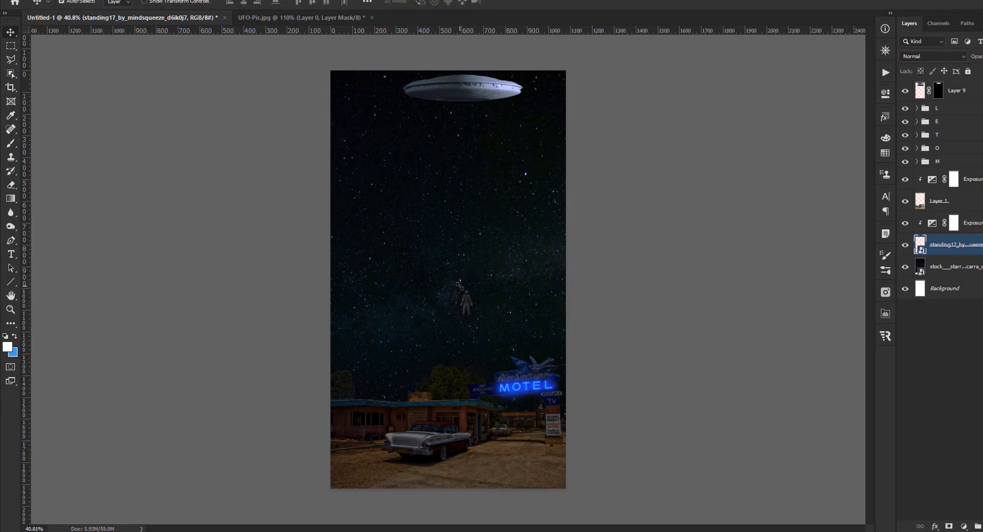
Step: Nudge the figure up to about midway between the UFO and the motel roof, and slightly left
{"action": "key", "text": "shift+Up"}
{"action": "key", "text": "shift+Up"}
{"action": "key", "text": "shift+Up"}
{"action": "key", "text": "shift+Up"}
{"action": "key", "text": "shift+Up"}
{"action": "key", "text": "shift+Up"}
{"action": "key", "text": "shift+Up"}
{"action": "key", "text": "shift+Up"}
{"action": "key", "text": "shift+Up"}
{"action": "key", "text": "shift+Up"}
{"action": "key", "text": "shift+Up"}
{"action": "key", "text": "shift+Up"}
{"action": "key", "text": "shift+Up"}
{"action": "key", "text": "shift+Up"}
{"action": "key", "text": "shift+Up"}
{"action": "key", "text": "shift+Up"}
{"action": "key", "text": "shift+Up"}
{"action": "key", "text": "shift+Up"}
{"action": "key", "text": "shift+Up"}
{"action": "key", "text": "shift+Up"}
{"action": "key", "text": "shift+Left"}
Step: Add a new layer above the UFO layer and set the foreground colour to light blue #5bbaff
{"action": "left_click", "coordinate": [956, 91]}
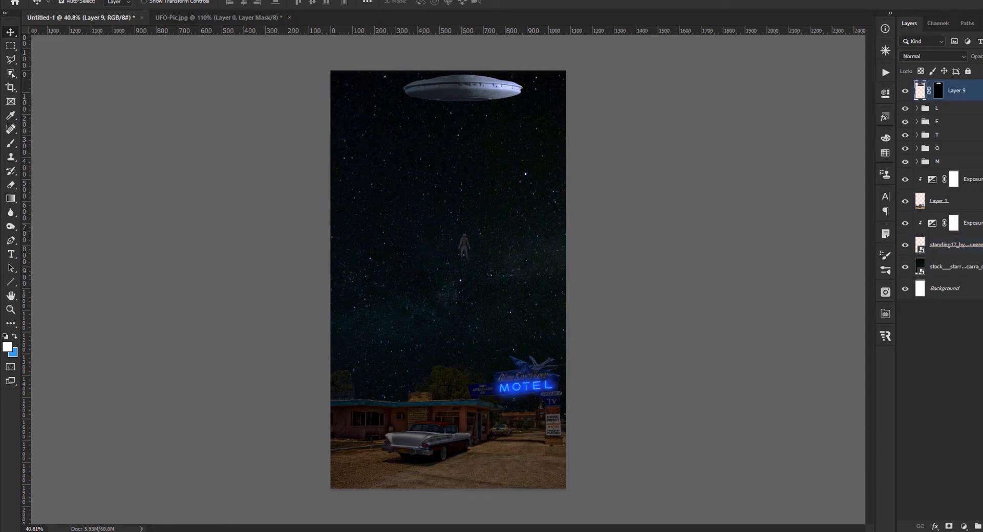
{"action": "left_click", "coordinate": [977, 527]}
{"action": "key", "text": "m"}
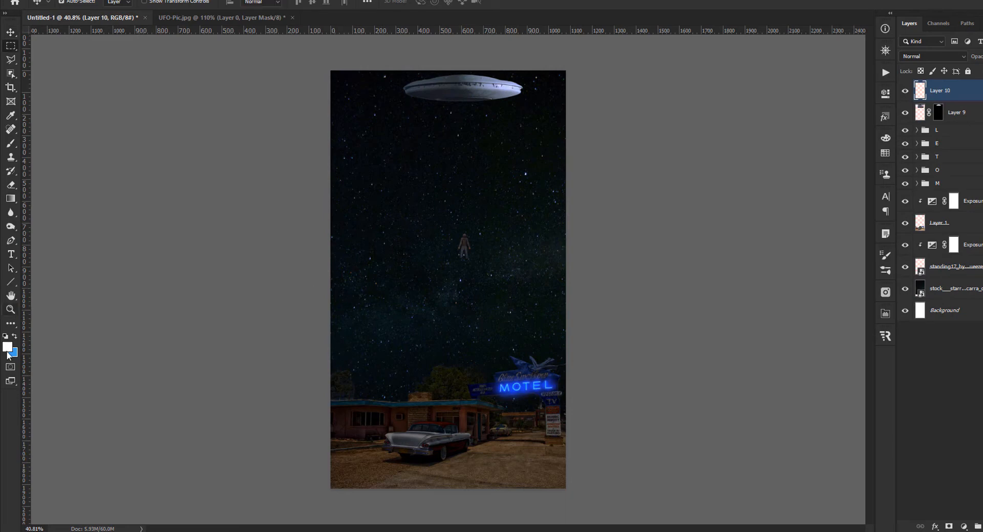
{"action": "left_click", "coordinate": [15, 336]}
{"action": "left_click", "coordinate": [7, 348]}
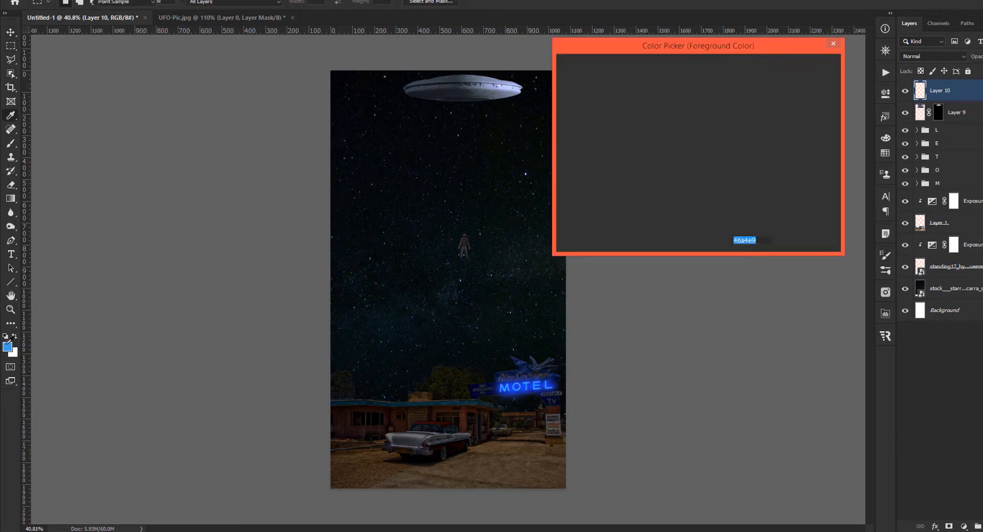
{"action": "left_click", "coordinate": [649, 72]}
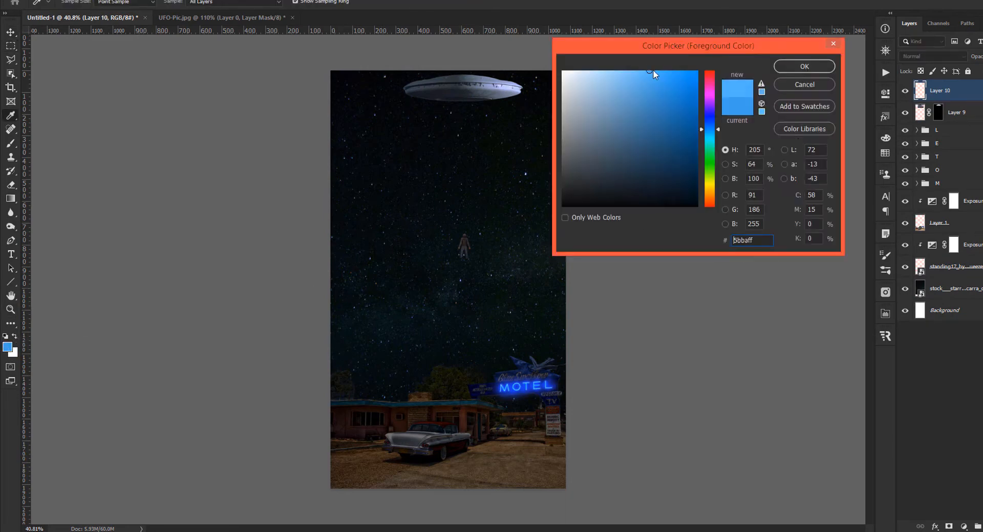
{"action": "left_click", "coordinate": [806, 66]}
Step: Fill a tall rectangular selection from the UFO's underside down to the ground with the light blue, and deselect
{"action": "scroll", "coordinate": [433, 103], "scroll_direction": "up", "scroll_amount": 3}
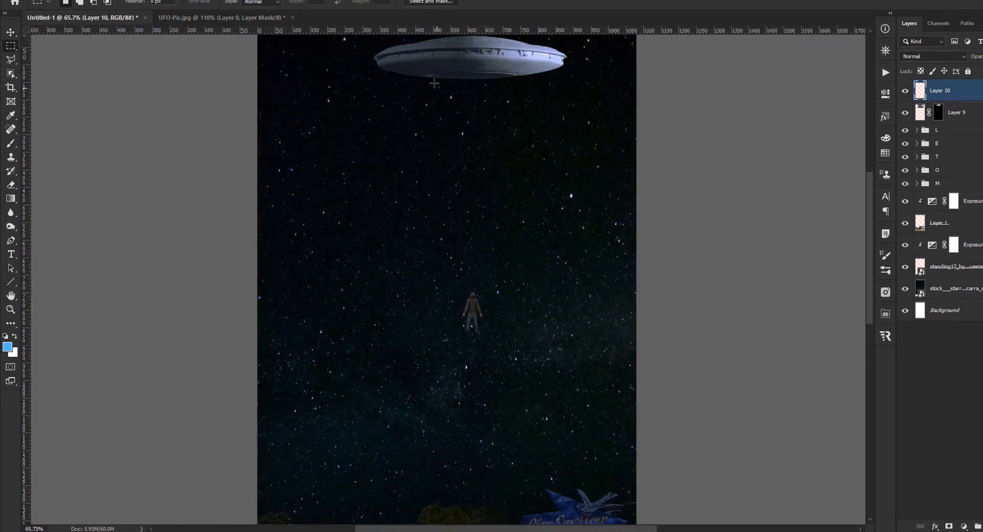
{"action": "left_click_drag", "start_coordinate": [426, 76], "coordinate": [511, 522]}
{"action": "scroll", "coordinate": [502, 432], "scroll_direction": "down", "scroll_amount": 5}
{"action": "scroll", "coordinate": [458, 270], "scroll_direction": "up", "scroll_amount": 3}
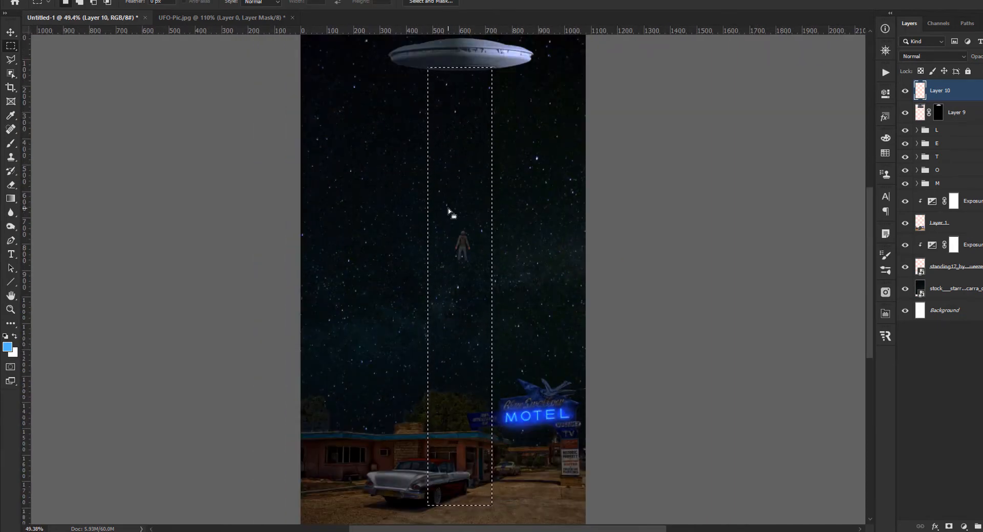
{"action": "key", "text": "alt+BackSpace"}
{"action": "key", "text": "ctrl+d"}
Step: Rename the blue rectangle's layer Beam1 and set its opacity to 50%
{"action": "double_click", "coordinate": [937, 90]}
{"action": "type", "text": "E"}
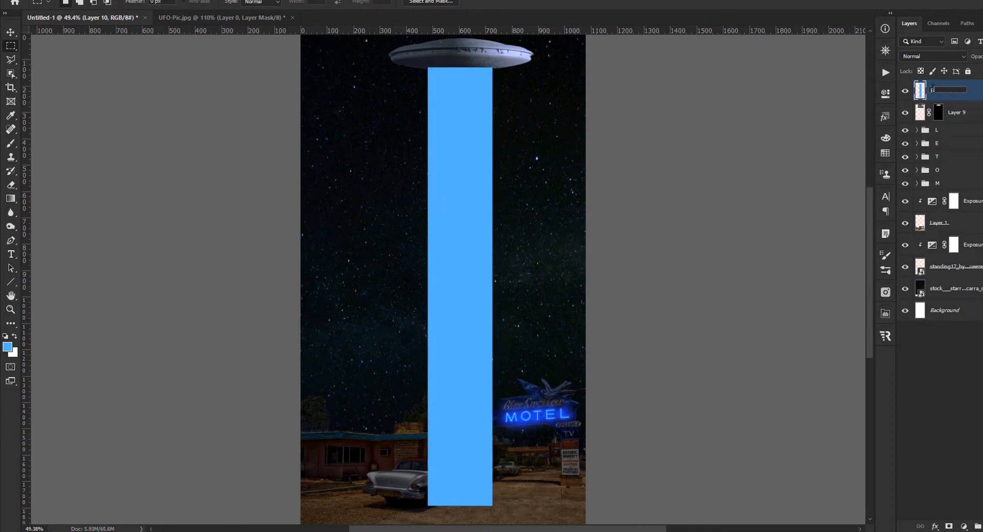
{"action": "type", "text": "eam1"}
{"action": "key", "text": "Return"}
{"action": "key", "text": "v"}
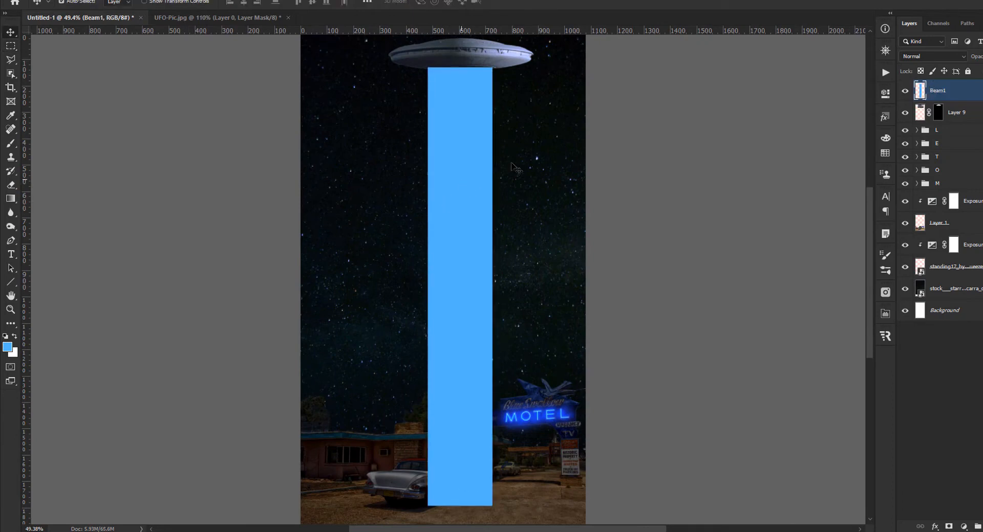
{"action": "key", "text": "5"}
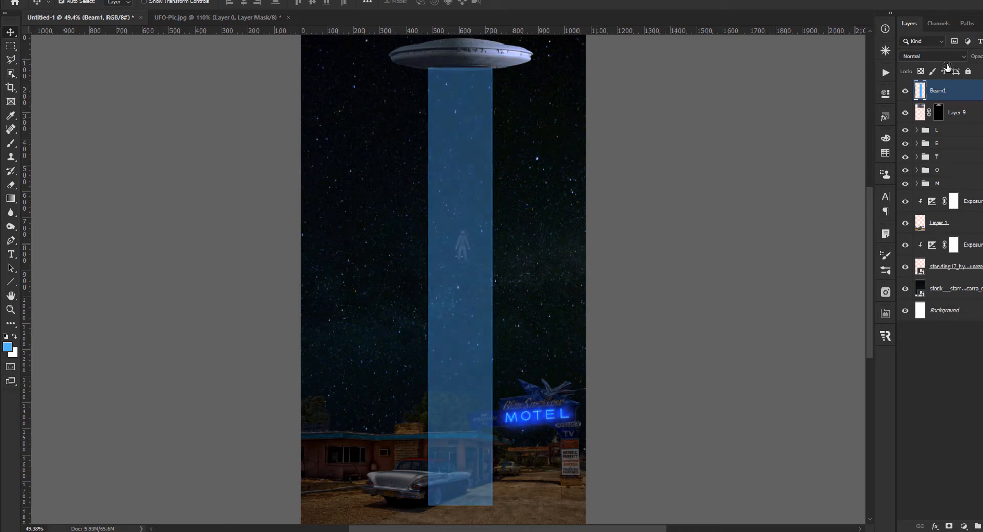
Step: Soften the Beam1 layer with a Gaussian Blur of 45.6 pixels radius
{"action": "left_click", "coordinate": [148, 0]}
{"action": "mouse_move", "coordinate": [169, 134]}
{"action": "left_click", "coordinate": [114, 145]}
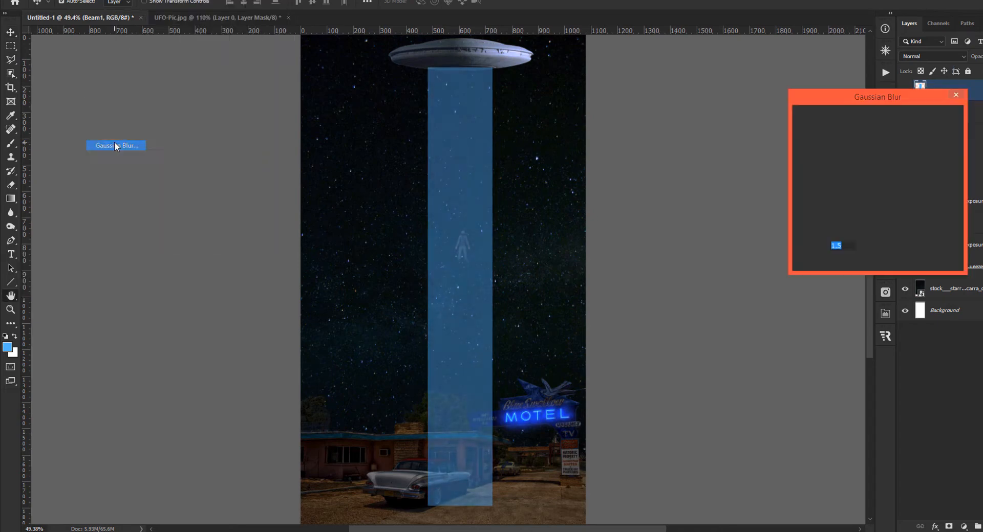
{"action": "mouse_move", "coordinate": [840, 264]}
{"action": "left_mouse_down"}
{"action": "mouse_move", "coordinate": [866, 263]}
{"action": "mouse_move", "coordinate": [840, 271]}
{"action": "mouse_move", "coordinate": [856, 260]}
{"action": "left_mouse_up"}
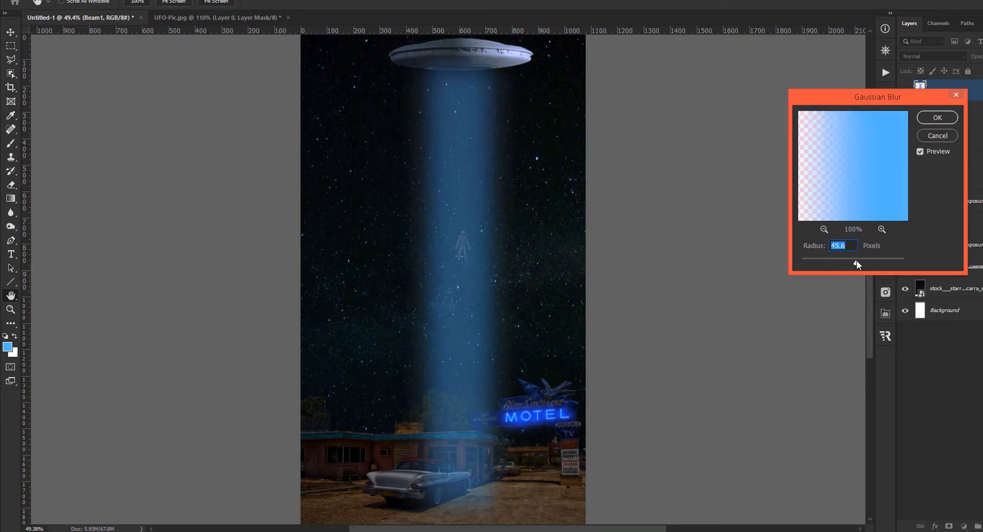
{"action": "left_click", "coordinate": [936, 118]}
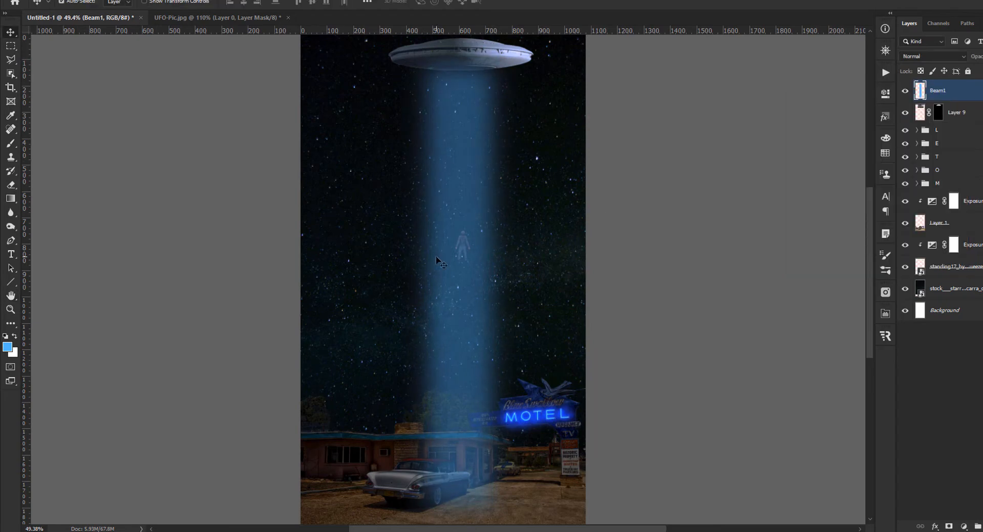
{"action": "key", "text": "v"}
{"action": "scroll", "coordinate": [487, 271], "scroll_direction": "down", "scroll_amount": 2}
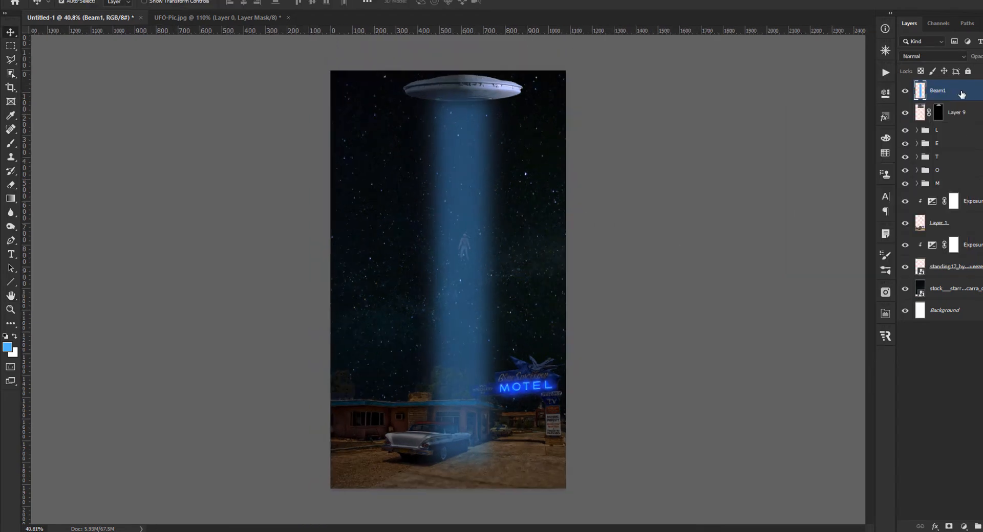
Step: Add a new layer above Beam1, choose a soft smoke-textured brush, and clip the new layer to Beam1
{"action": "key", "text": "ctrl+shift+alt+n"}
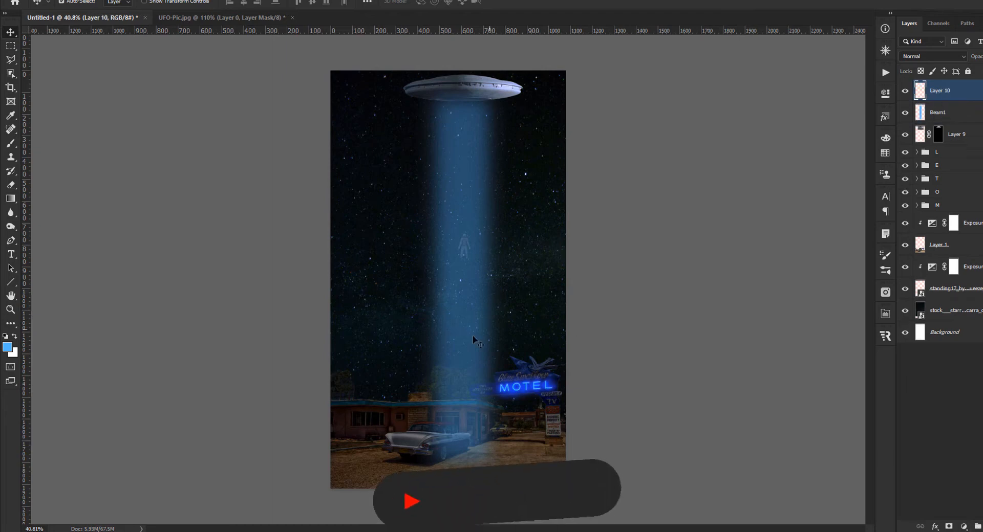
{"action": "scroll", "coordinate": [448, 284], "scroll_direction": "up", "scroll_amount": 1}
{"action": "key", "text": "b"}
{"action": "right_click", "coordinate": [461, 308]}
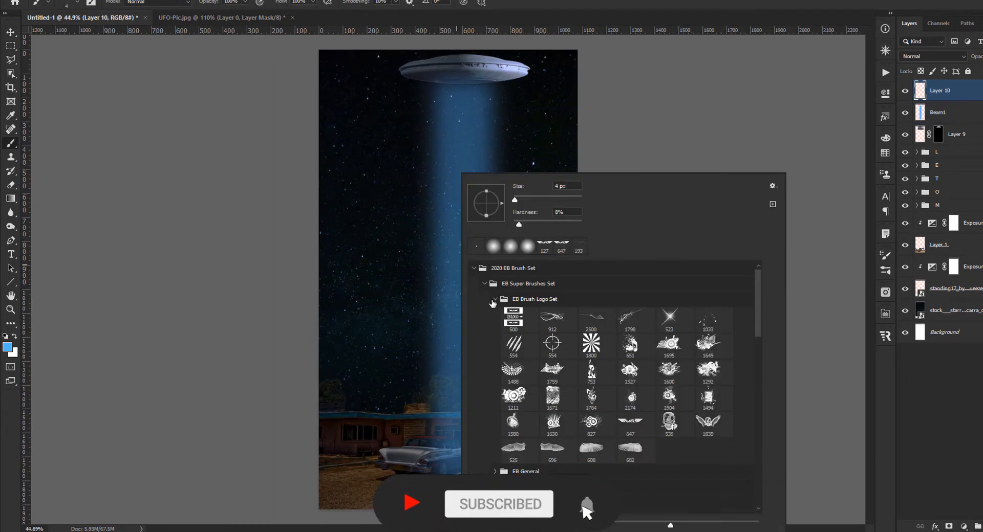
{"action": "left_click", "coordinate": [493, 411]}
{"action": "left_click", "coordinate": [494, 411]}
{"action": "left_click", "coordinate": [560, 432]}
{"action": "left_click", "coordinate": [704, 123]}
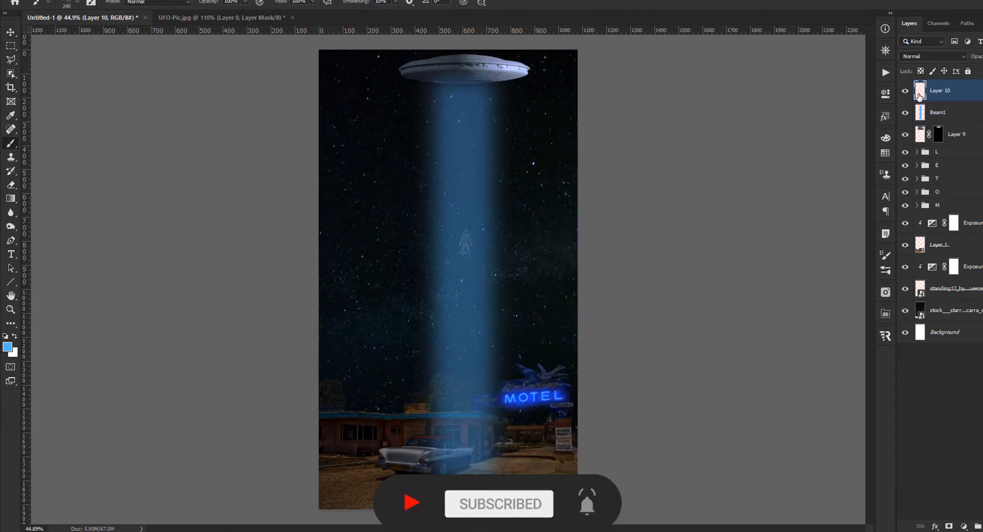
{"action": "left_click", "coordinate": [923, 101], "text": "alt"}
Step: Set the foreground colour to a dark blue and paint smoky texture down the length of the beam on the clipped layer
{"action": "left_click", "coordinate": [11, 348]}
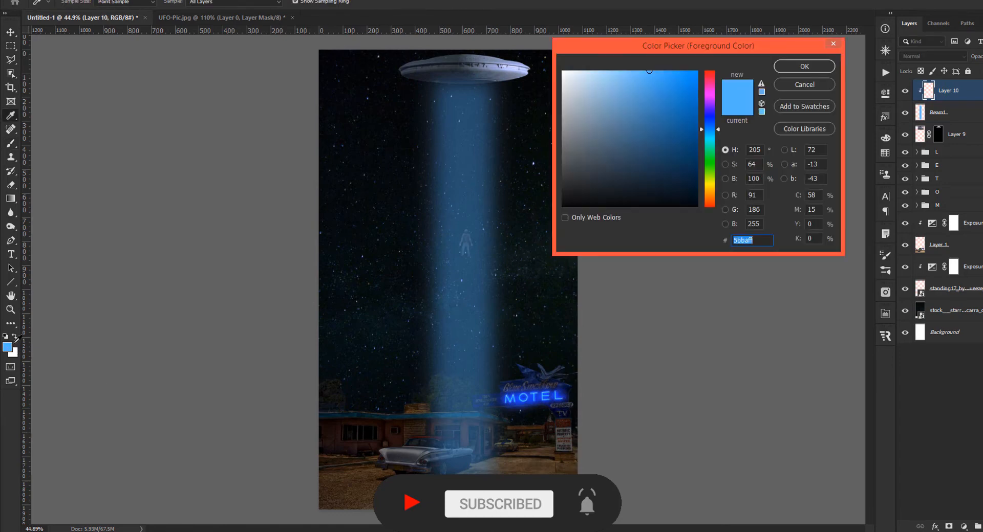
{"action": "left_click", "coordinate": [15, 337]}
{"action": "left_click", "coordinate": [789, 87]}
{"action": "left_click", "coordinate": [15, 337]}
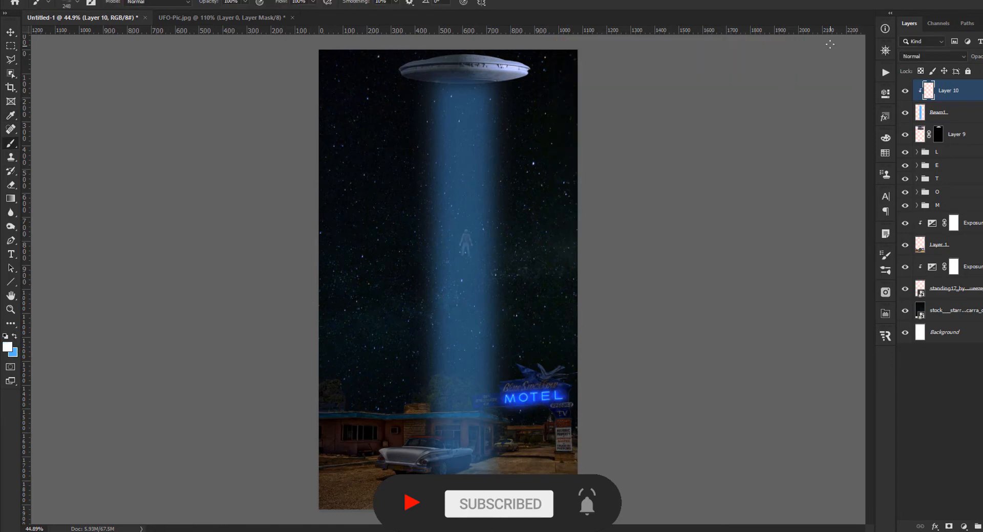
{"action": "left_click", "coordinate": [8, 348]}
{"action": "left_click", "coordinate": [14, 354]}
{"action": "left_click_drag", "start_coordinate": [717, 130], "coordinate": [720, 125]}
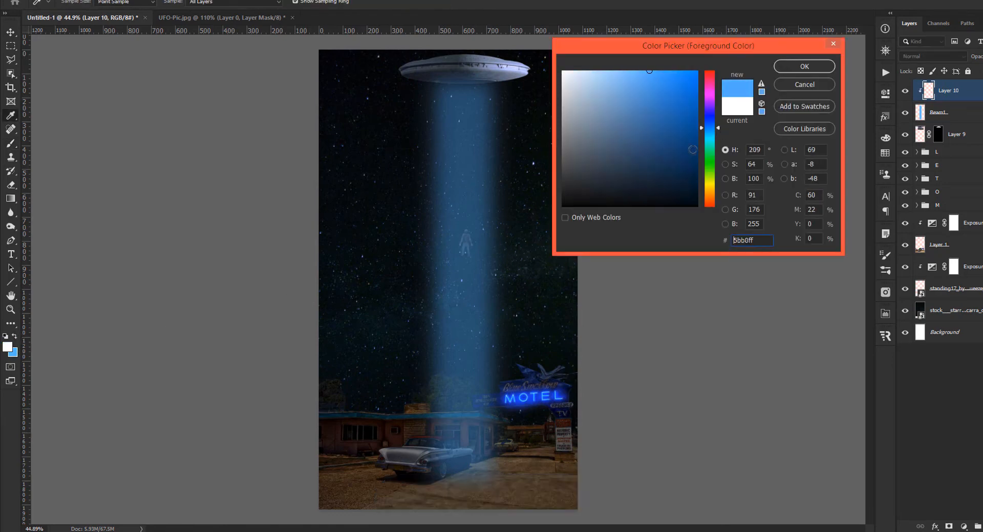
{"action": "left_click_drag", "start_coordinate": [656, 164], "coordinate": [658, 163]}
{"action": "left_click", "coordinate": [804, 66]}
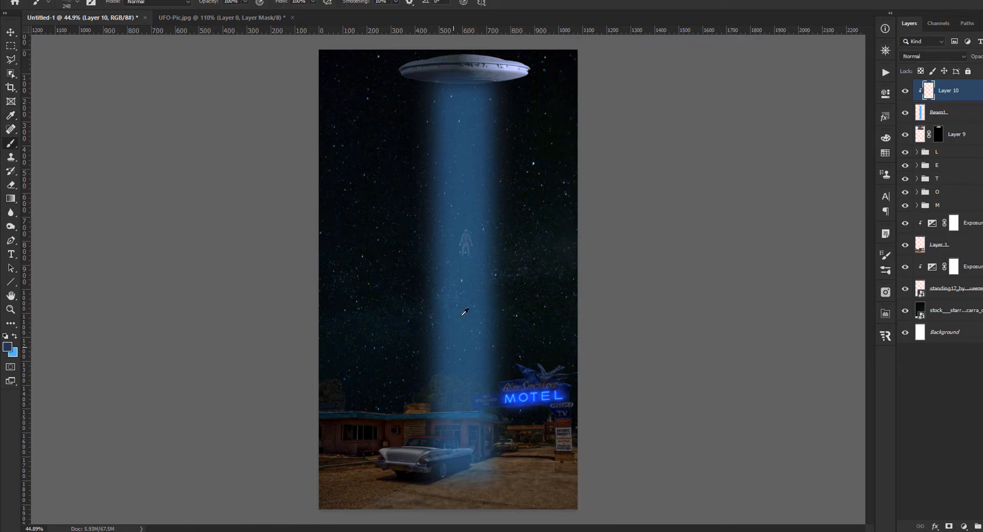
{"action": "mouse_move", "coordinate": [462, 108]}
{"action": "left_mouse_down"}
{"action": "mouse_move", "coordinate": [471, 128]}
{"action": "mouse_move", "coordinate": [464, 211]}
{"action": "left_mouse_up"}
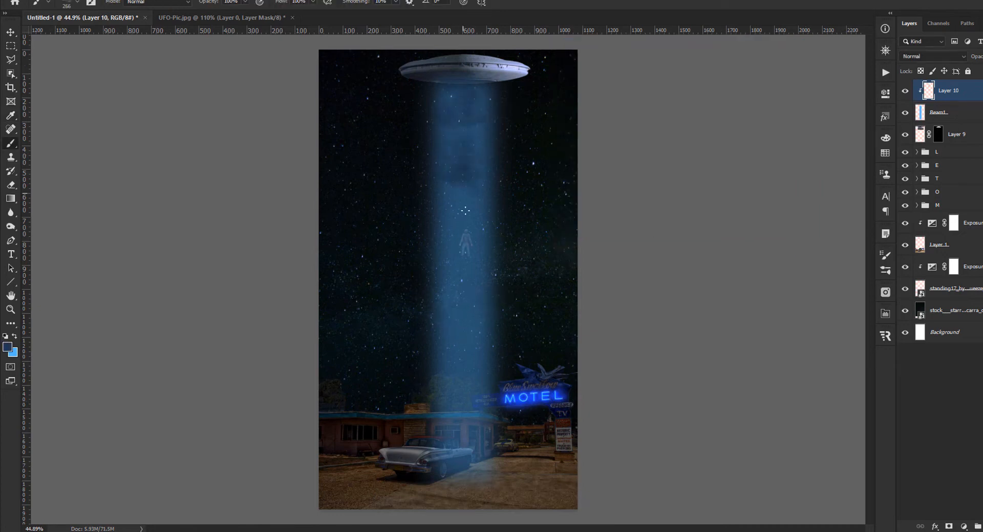
{"action": "left_click_drag", "start_coordinate": [460, 415], "coordinate": [453, 180]}
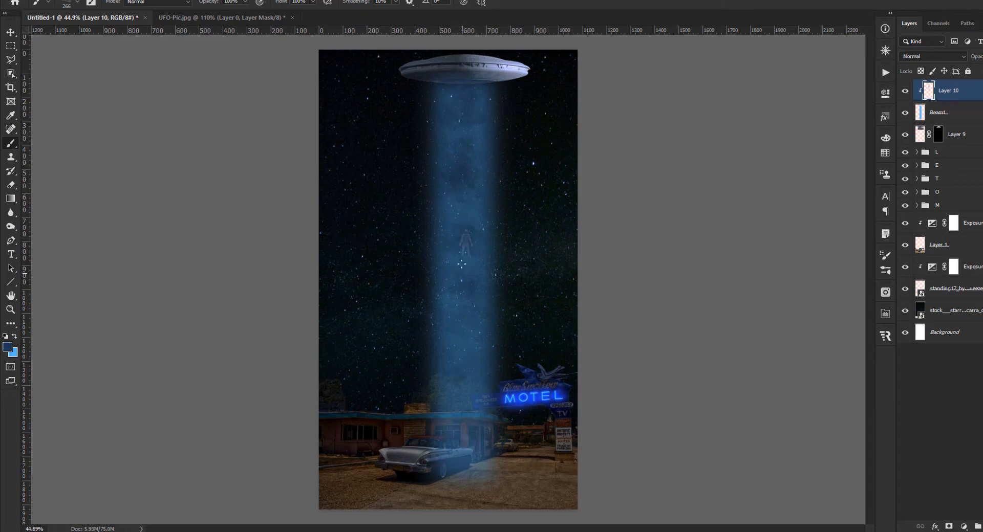
{"action": "mouse_move", "coordinate": [462, 264]}
{"action": "left_mouse_down"}
{"action": "mouse_move", "coordinate": [465, 181]}
{"action": "mouse_move", "coordinate": [462, 383]}
{"action": "left_mouse_up"}
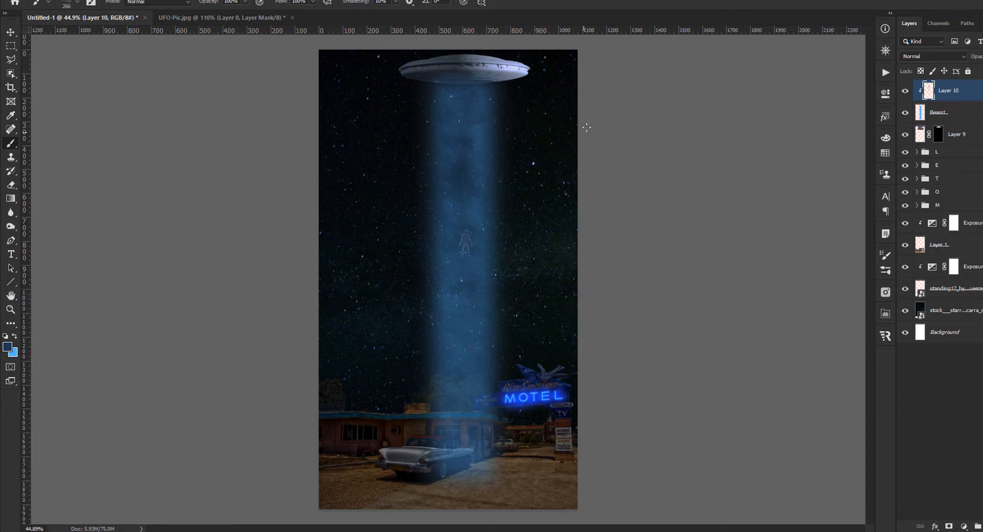
Step: Choose a slightly lighter dark blue and paint smoky haze across the ground in front of the motel on a new top layer
{"action": "left_click", "coordinate": [7, 347]}
{"action": "left_click_drag", "start_coordinate": [657, 161], "coordinate": [635, 152]}
{"action": "left_click", "coordinate": [804, 66]}
{"action": "key", "text": "ctrl+shift+alt+n"}
{"action": "left_click_drag", "start_coordinate": [514, 482], "coordinate": [476, 499]}
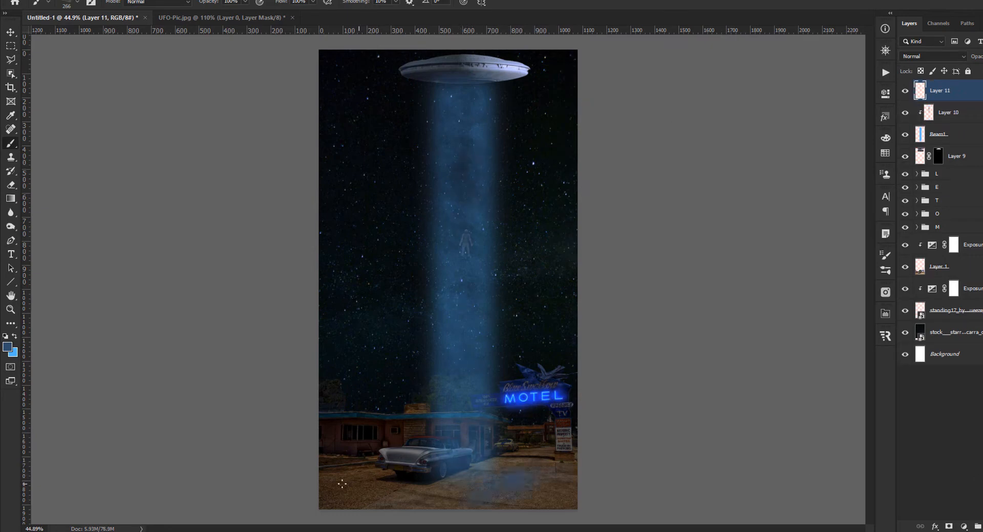
{"action": "left_click", "coordinate": [334, 487]}
{"action": "left_click", "coordinate": [410, 492]}
{"action": "left_click", "coordinate": [396, 486]}
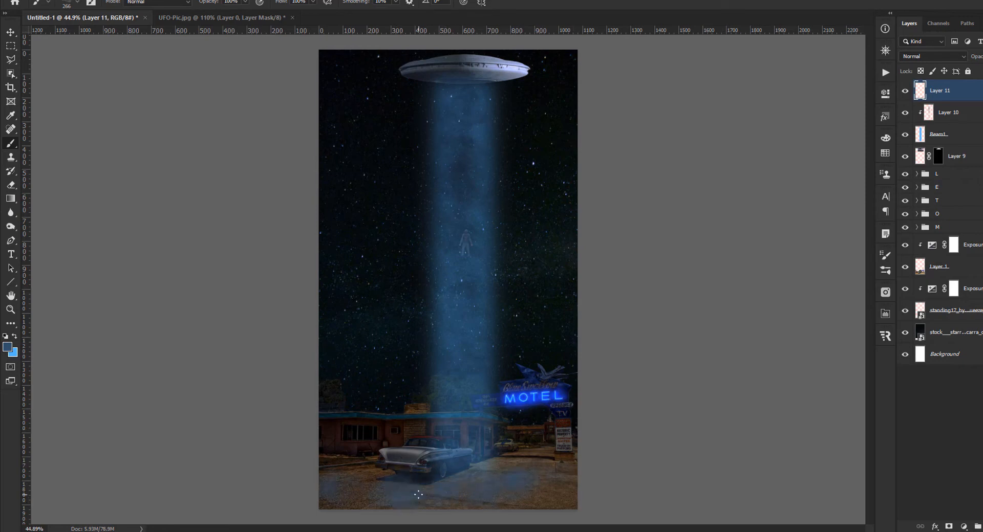
{"action": "left_click", "coordinate": [527, 458]}
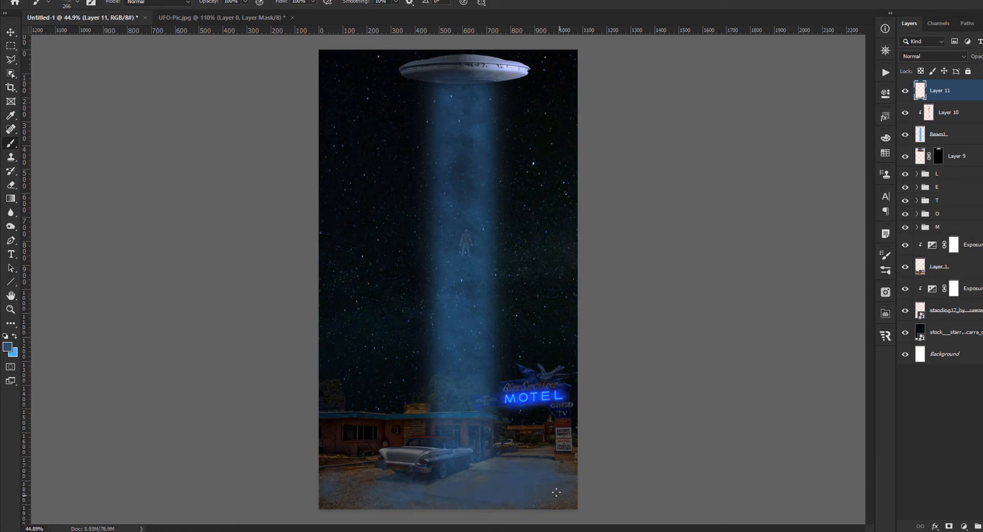
Step: Raise the opacity of the Beam1 layer to brighten the beam
{"action": "left_click", "coordinate": [968, 131]}
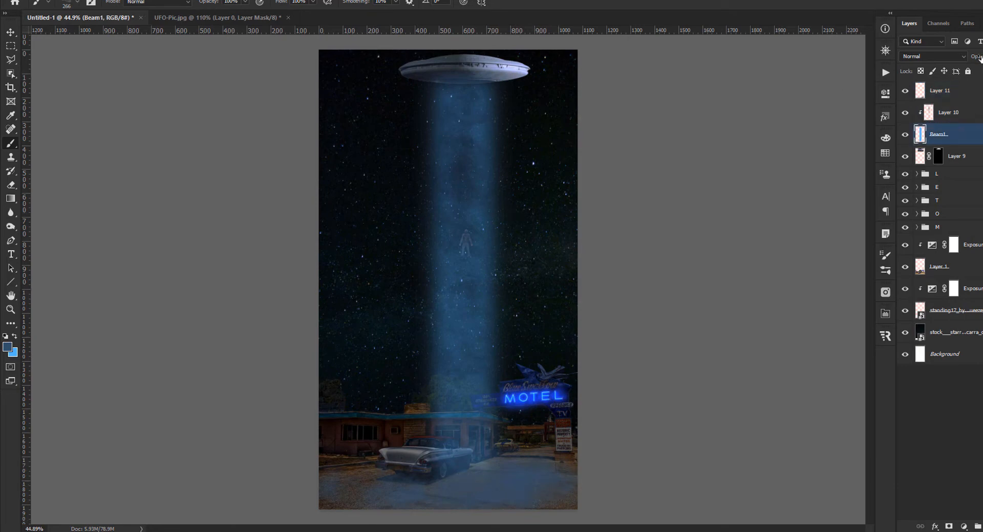
{"action": "left_click_drag", "start_coordinate": [979, 57], "coordinate": [982, 57]}
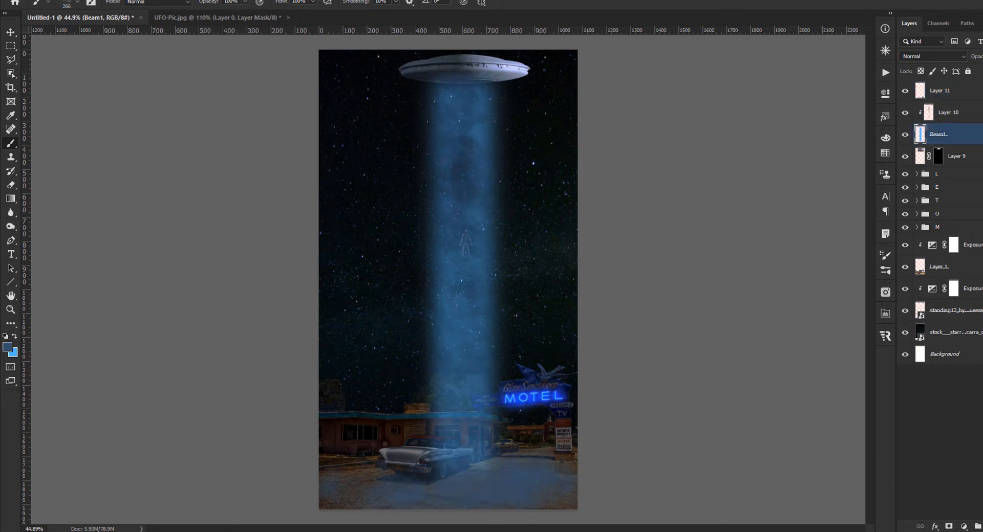
{"action": "scroll", "coordinate": [440, 342], "scroll_direction": "down", "scroll_amount": 1}
Step: Paint more blue haze over the whole ground on Layer 11 with a brush of about 330 px
{"action": "left_click", "coordinate": [960, 94]}
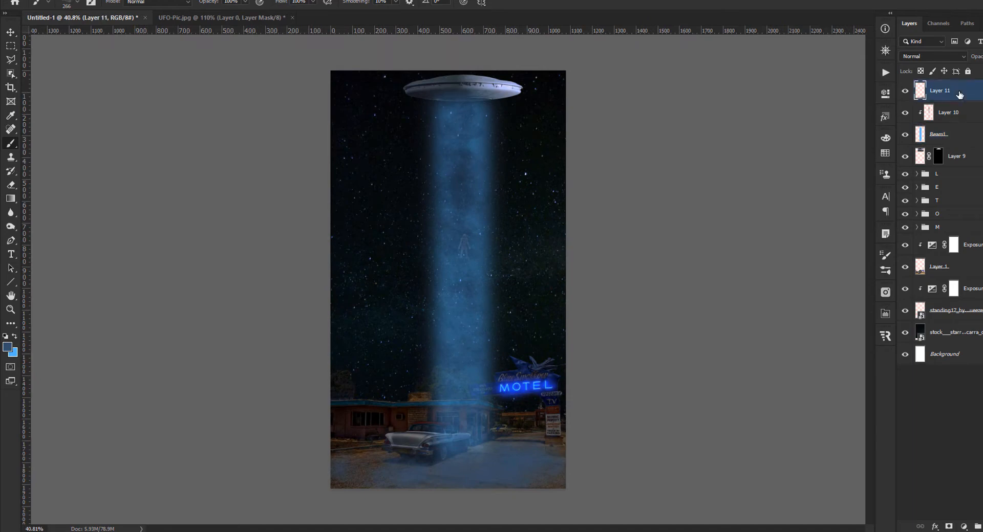
{"action": "key", "text": "v"}
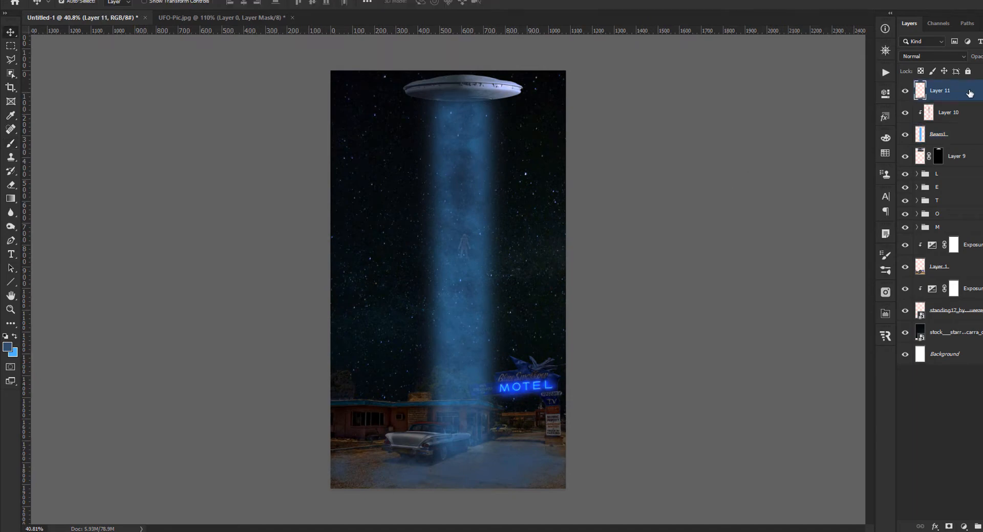
{"action": "left_click", "coordinate": [617, 359]}
{"action": "key", "text": "b"}
{"action": "left_click", "coordinate": [949, 92]}
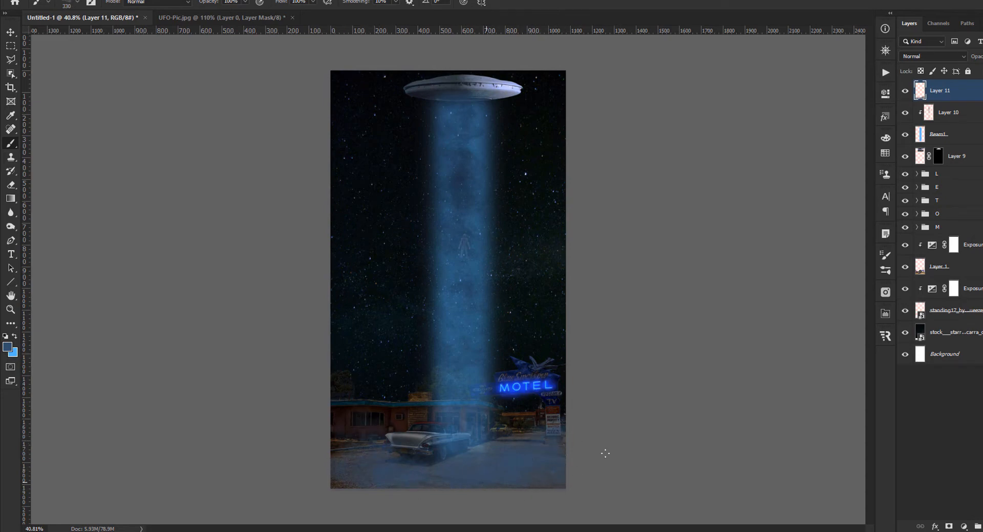
Step: Add a new layer directly above Layer 10 and set the foreground colour to white
{"action": "left_click", "coordinate": [926, 113]}
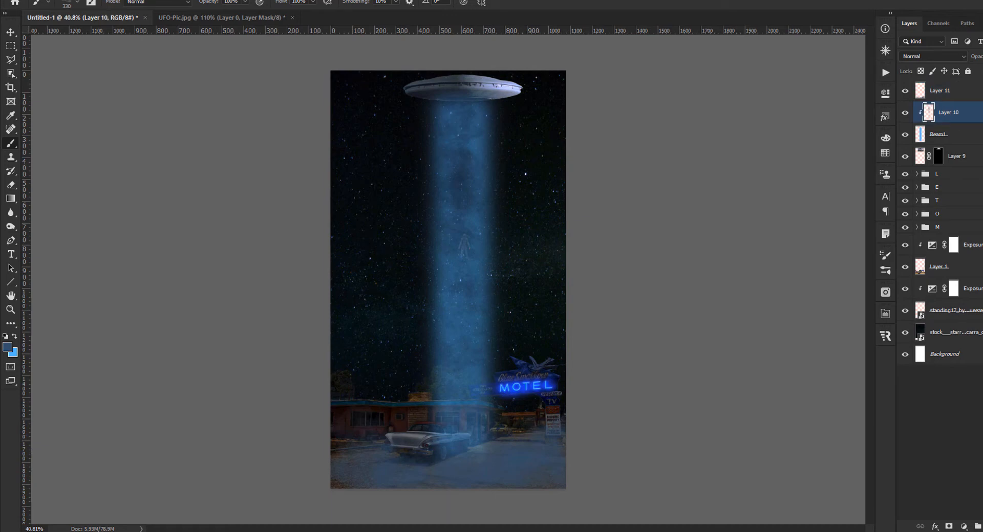
{"action": "key", "text": "ctrl+shift+alt+n"}
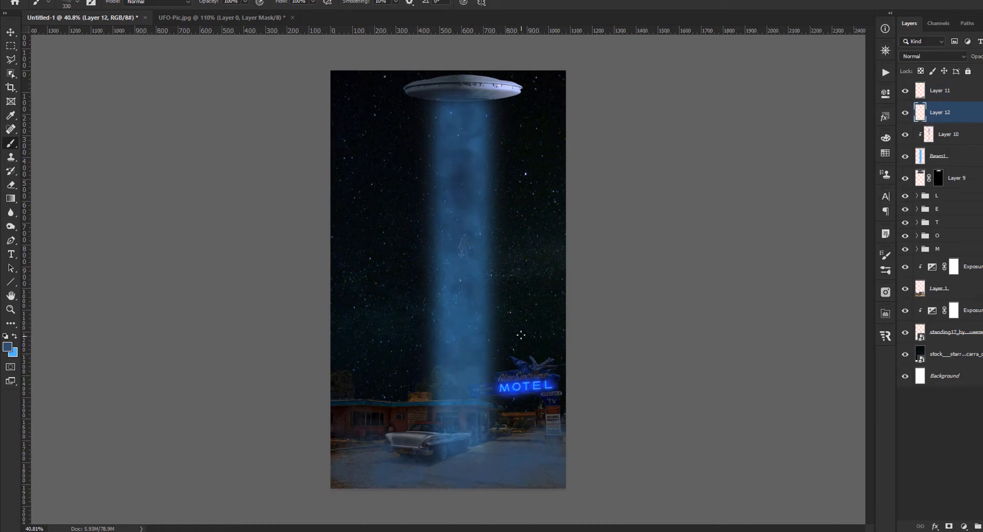
{"action": "left_click", "coordinate": [6, 336]}
{"action": "left_click", "coordinate": [14, 337]}
Step: Try a narrow white smoky streak down the beam's centre with a smaller brush, and undo it
{"action": "right_click", "coordinate": [463, 151]}
{"action": "key", "text": "Escape"}
{"action": "right_click", "coordinate": [458, 115], "text": "alt"}
{"action": "left_click", "coordinate": [460, 99]}
{"action": "left_click", "coordinate": [461, 453], "text": "shift"}
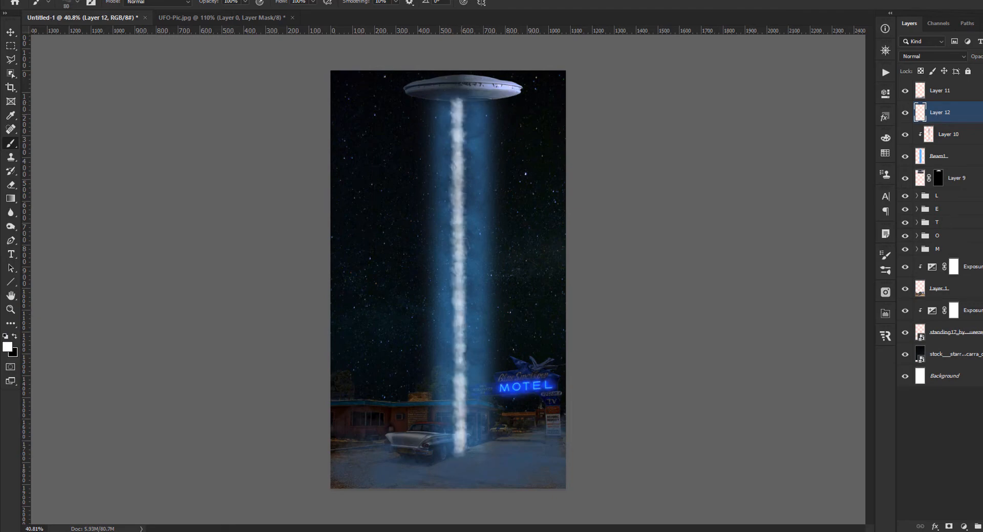
{"action": "mouse_move", "coordinate": [976, 58]}
{"action": "left_mouse_down"}
{"action": "mouse_move", "coordinate": [438, 132]}
{"action": "mouse_move", "coordinate": [470, 111]}
{"action": "left_mouse_up"}
{"action": "key", "text": "ctrl+z"}
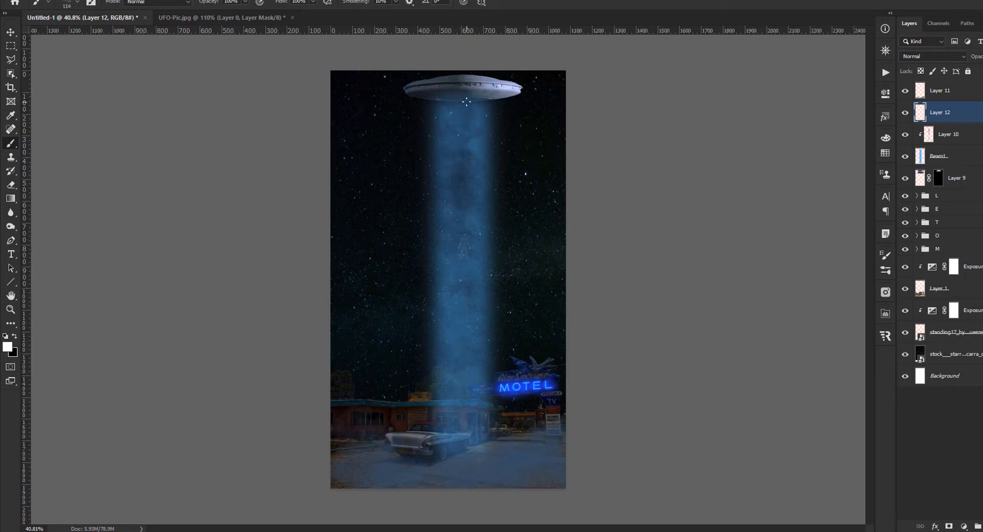
Step: Paint a straight, wider white smoky streak from the UFO's underside to the ground and lower the layer's opacity
{"action": "left_click", "coordinate": [461, 108]}
{"action": "left_click", "coordinate": [461, 453], "text": "shift"}
{"action": "left_click_drag", "start_coordinate": [977, 57], "coordinate": [941, 61]}
Step: Raise the white streak layer's opacity and move the layer below the figure's layer, directly above the starry sky
{"action": "left_click_drag", "start_coordinate": [950, 113], "coordinate": [949, 166]}
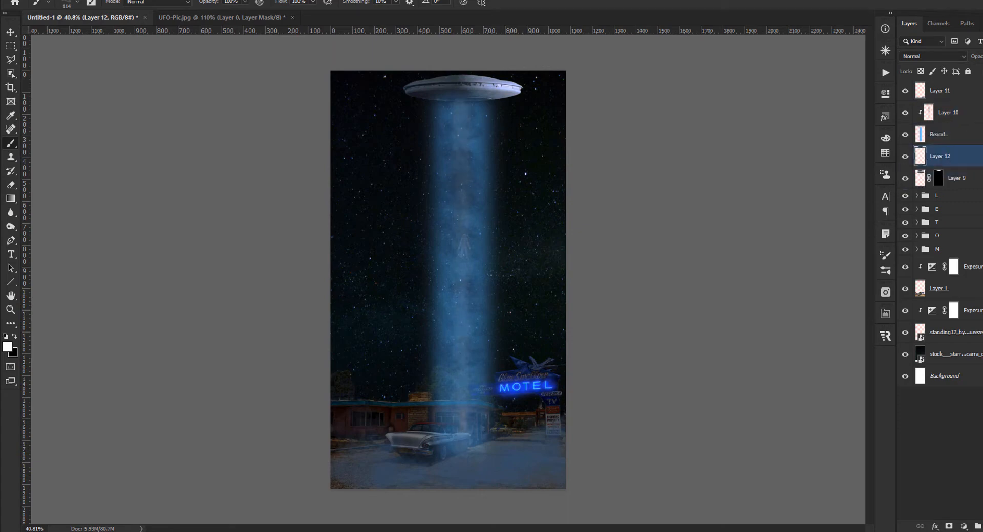
{"action": "left_click_drag", "start_coordinate": [977, 59], "coordinate": [982, 59]}
{"action": "left_click_drag", "start_coordinate": [978, 160], "coordinate": [967, 338]}
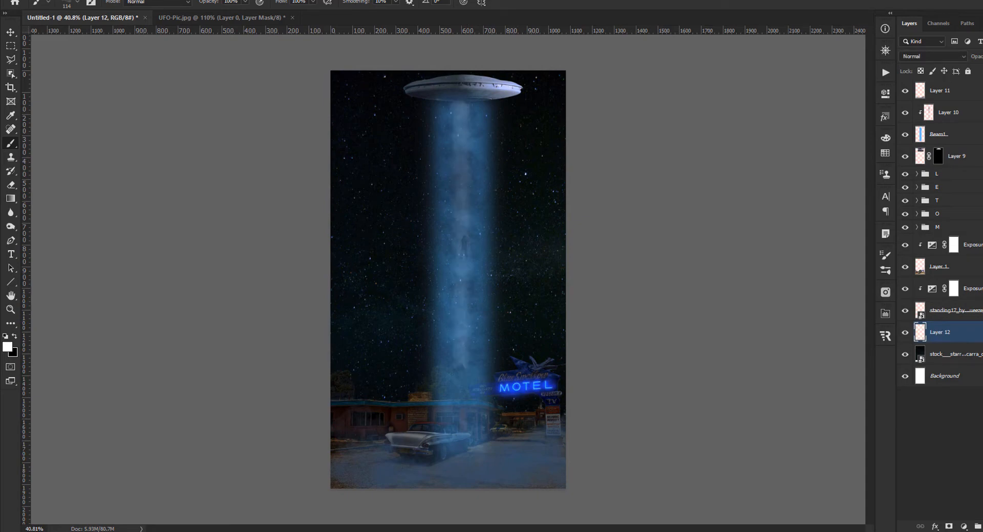
Step: Stretch the white streak wider on both sides and extend its lower end with a free transform
{"action": "key", "text": "ctrl+t"}
{"action": "left_click_drag", "start_coordinate": [480, 277], "coordinate": [488, 277]}
{"action": "left_click_drag", "start_coordinate": [444, 277], "coordinate": [435, 278]}
{"action": "mouse_move", "coordinate": [462, 457]}
{"action": "left_mouse_down"}
{"action": "mouse_move", "coordinate": [462, 491]}
{"action": "mouse_move", "coordinate": [462, 469]}
{"action": "left_mouse_up"}
{"action": "key", "text": "Return"}
{"action": "key", "text": "b"}
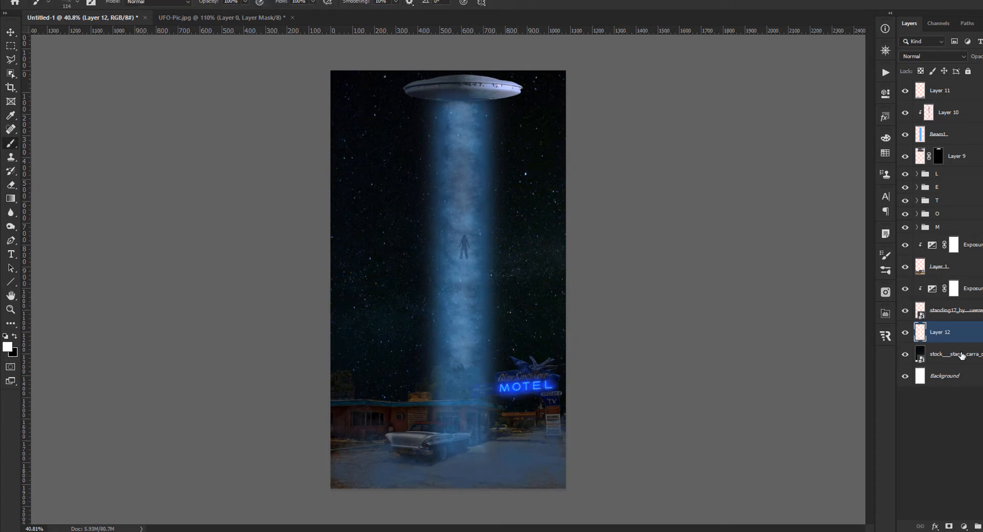
Step: Paint a white smoke puff at the beam's base on a new layer above Layer 10 with a 232 px brush, and lower the layer's opacity
{"action": "left_click", "coordinate": [962, 90]}
{"action": "left_click", "coordinate": [962, 134]}
{"action": "left_click", "coordinate": [963, 112]}
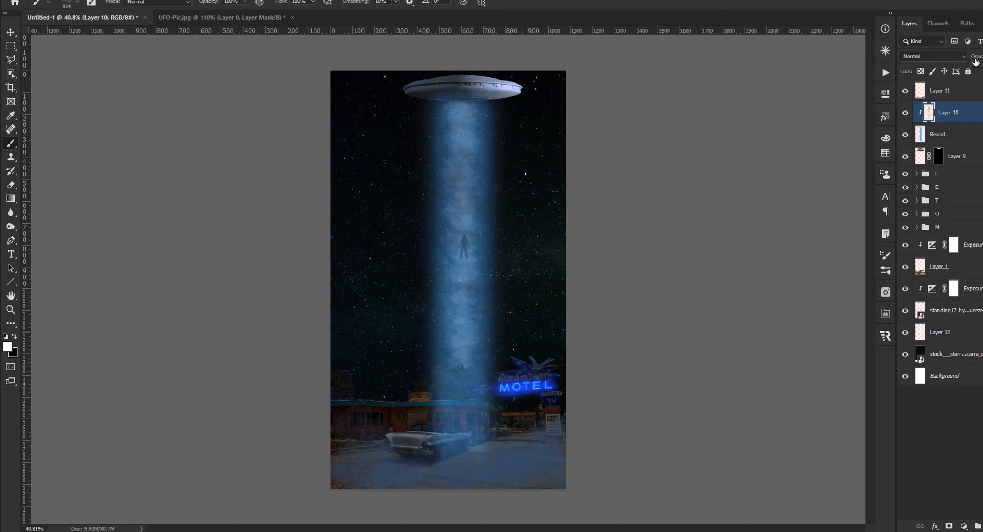
{"action": "key", "text": "ctrl+shift+alt+n"}
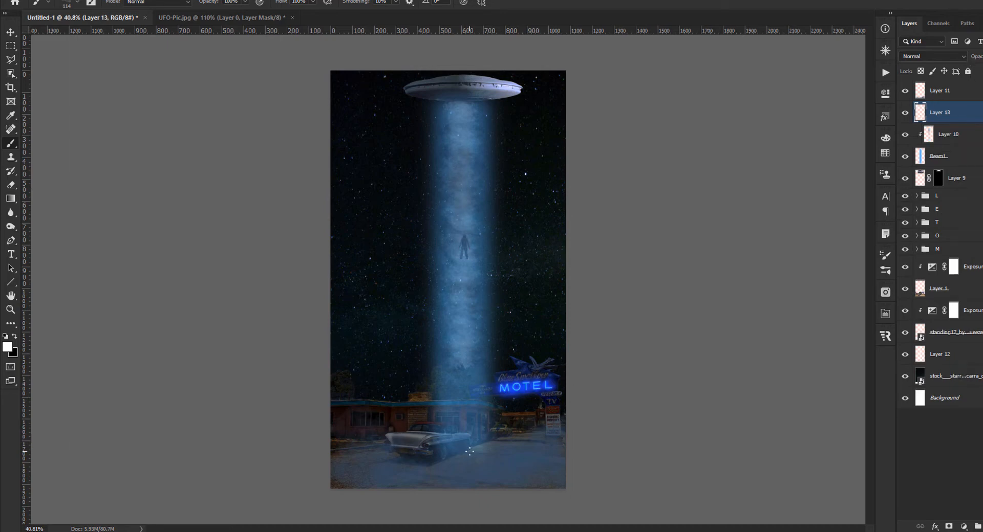
{"action": "key", "text": "bracketright"}
{"action": "key", "text": "bracketright"}
{"action": "key", "text": "bracketright"}
{"action": "key", "text": "bracketright"}
{"action": "mouse_move", "coordinate": [466, 447]}
{"action": "left_mouse_down"}
{"action": "mouse_move", "coordinate": [440, 454]}
{"action": "mouse_move", "coordinate": [476, 463]}
{"action": "mouse_move", "coordinate": [456, 450]}
{"action": "mouse_move", "coordinate": [445, 450]}
{"action": "mouse_move", "coordinate": [484, 480]}
{"action": "mouse_move", "coordinate": [437, 479]}
{"action": "mouse_move", "coordinate": [512, 478]}
{"action": "mouse_move", "coordinate": [476, 488]}
{"action": "mouse_move", "coordinate": [491, 461]}
{"action": "left_mouse_up"}
{"action": "key", "text": "ctrl+z"}
{"action": "key", "text": "ctrl+z"}
{"action": "key", "text": "ctrl+z"}
{"action": "scroll", "coordinate": [444, 451], "scroll_direction": "up", "scroll_amount": 1}
{"action": "scroll", "coordinate": [476, 487], "scroll_direction": "down", "scroll_amount": 1}
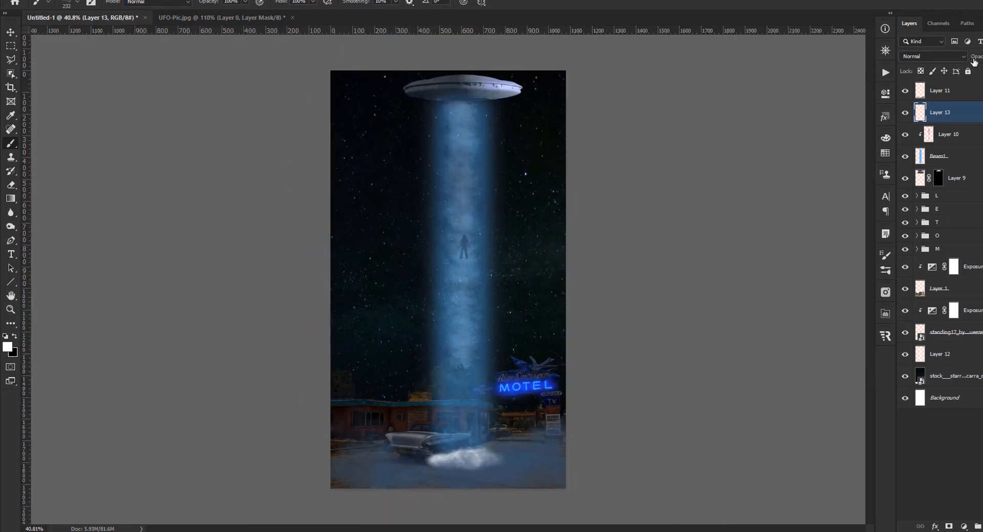
{"action": "left_click_drag", "start_coordinate": [973, 62], "coordinate": [955, 63]}
Step: Add another layer and paint white smoke across the ground under the beam, plus a larger soft dab over the beam's lower end
{"action": "left_click", "coordinate": [982, 527]}
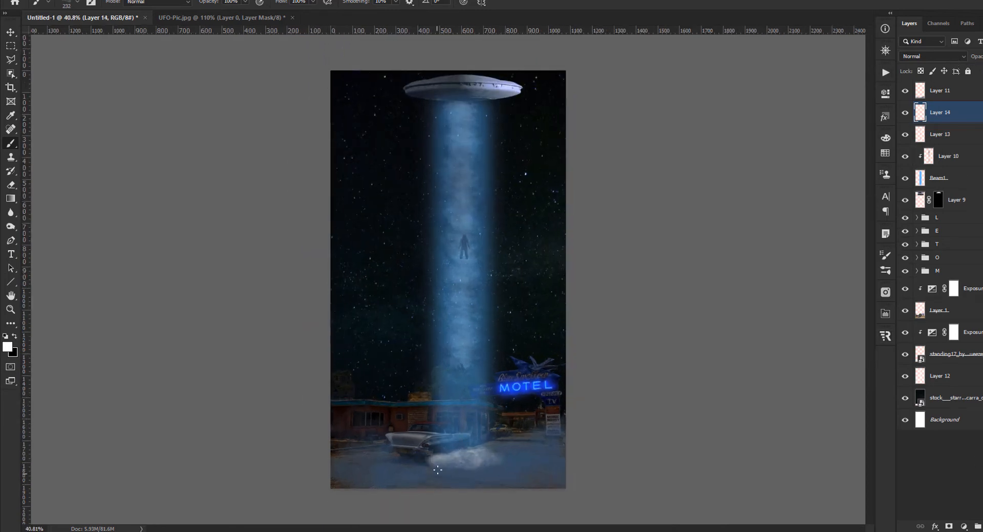
{"action": "mouse_move", "coordinate": [438, 468]}
{"action": "left_mouse_down"}
{"action": "mouse_move", "coordinate": [417, 463]}
{"action": "mouse_move", "coordinate": [424, 455]}
{"action": "mouse_move", "coordinate": [442, 469]}
{"action": "mouse_move", "coordinate": [496, 466]}
{"action": "mouse_move", "coordinate": [506, 449]}
{"action": "mouse_move", "coordinate": [508, 460]}
{"action": "mouse_move", "coordinate": [467, 469]}
{"action": "mouse_move", "coordinate": [411, 465]}
{"action": "mouse_move", "coordinate": [410, 453]}
{"action": "mouse_move", "coordinate": [414, 467]}
{"action": "mouse_move", "coordinate": [493, 472]}
{"action": "left_mouse_up"}
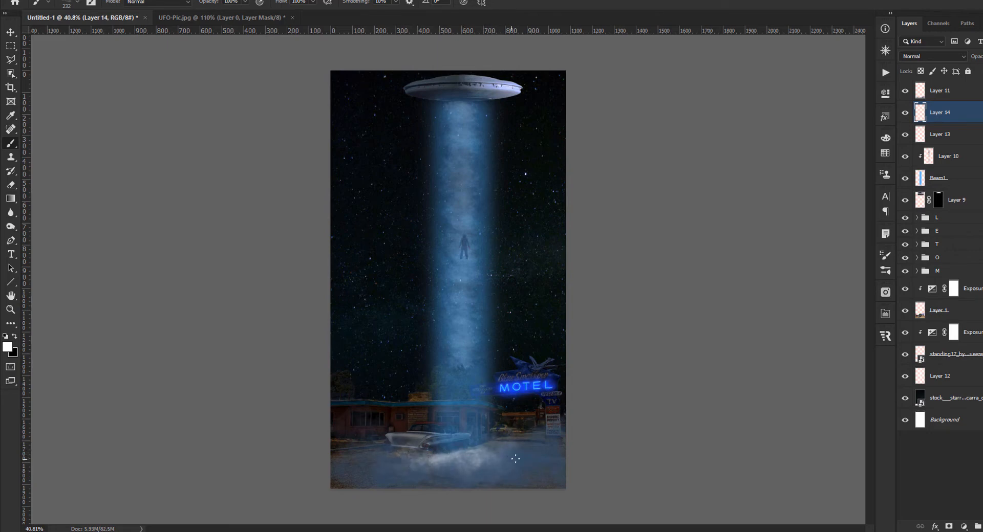
{"action": "left_click_drag", "start_coordinate": [468, 429], "coordinate": [461, 434]}
{"action": "key", "text": "ctrl+z"}
{"action": "right_click", "coordinate": [460, 424], "text": "alt"}
{"action": "left_click", "coordinate": [460, 423]}
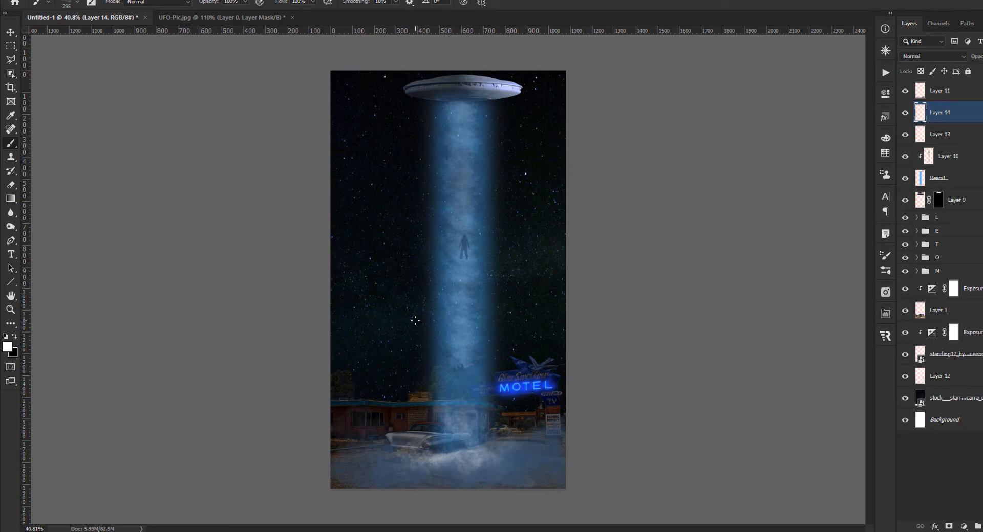
Step: Add a new layer above Layer 14 and choose the soft round brush from the EB General set at 10 px
{"action": "key", "text": "v"}
{"action": "scroll", "coordinate": [461, 363], "scroll_direction": "up", "scroll_amount": 2}
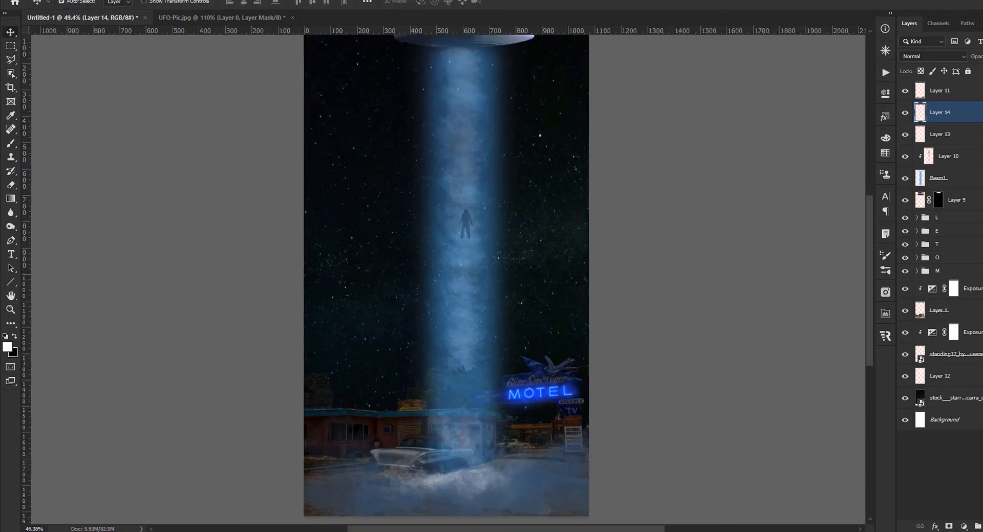
{"action": "key", "text": "b"}
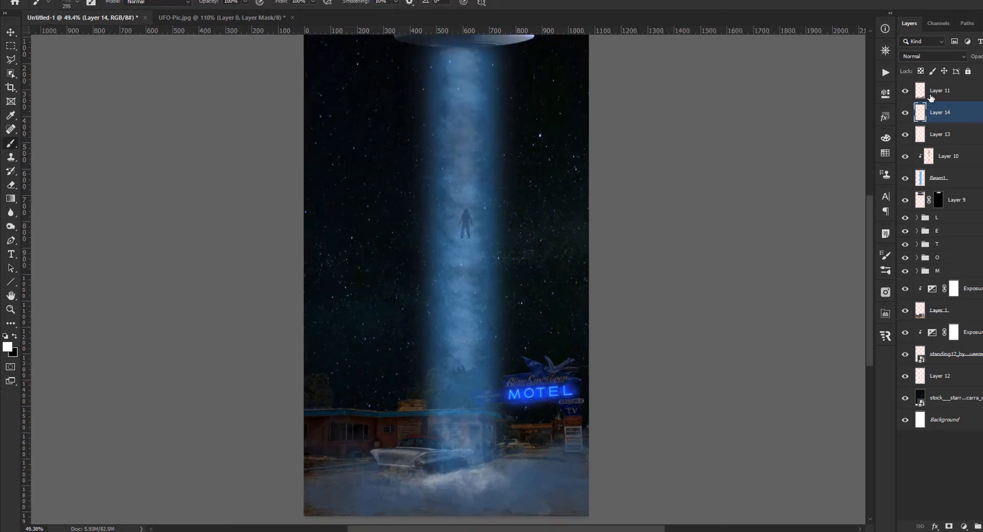
{"action": "key", "text": "ctrl+shift+alt+n"}
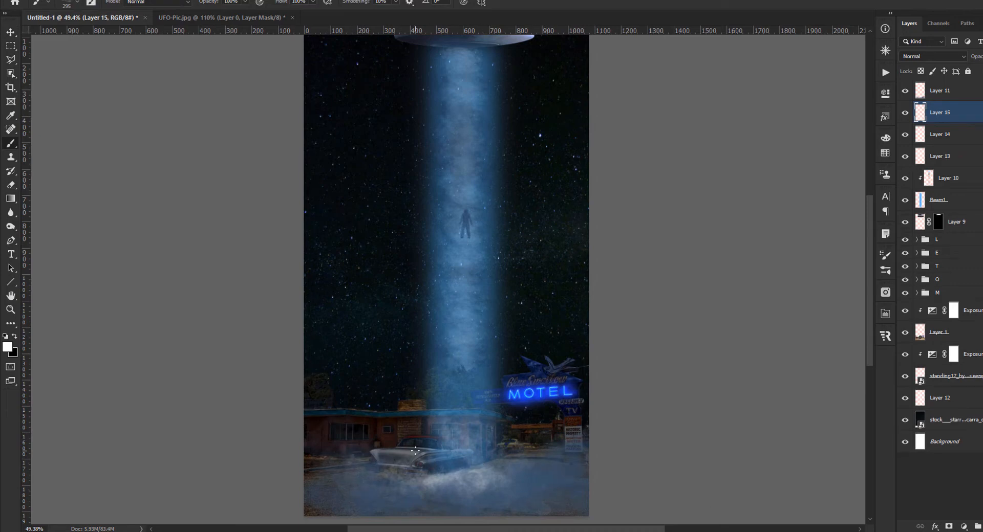
{"action": "right_click", "coordinate": [415, 451]}
{"action": "left_click", "coordinate": [448, 413]}
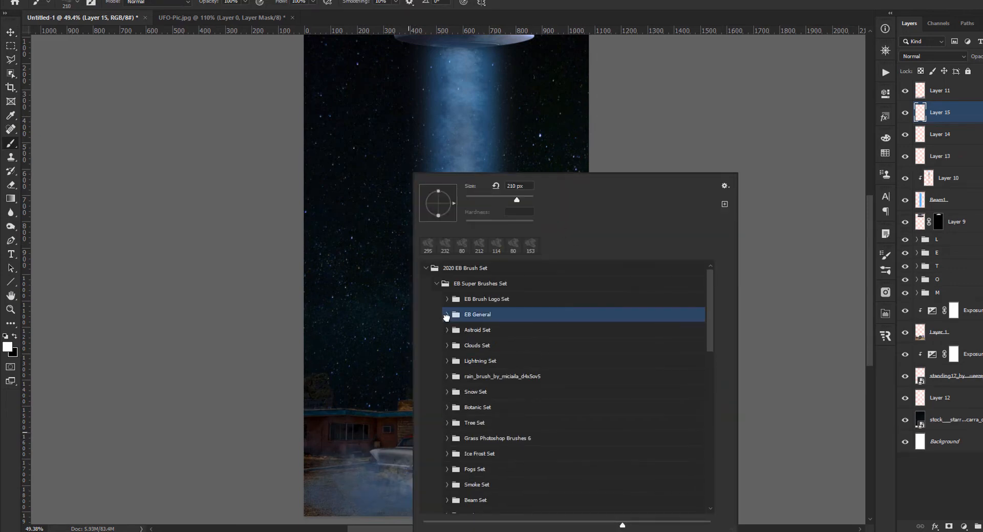
{"action": "left_click", "coordinate": [447, 316]}
{"action": "left_click", "coordinate": [492, 339]}
{"action": "left_click", "coordinate": [192, 369]}
{"action": "scroll", "coordinate": [428, 468], "scroll_direction": "up", "scroll_amount": 18}
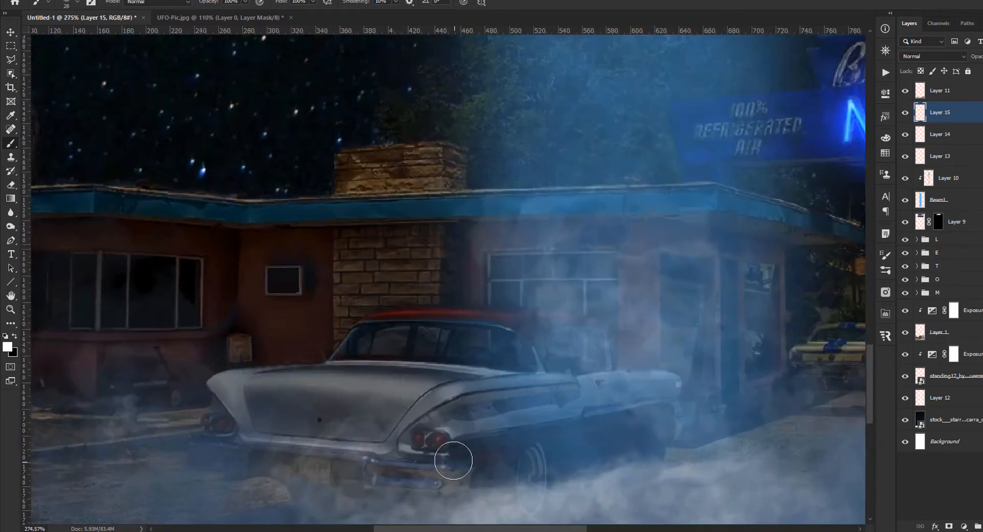
{"action": "scroll", "coordinate": [453, 461], "scroll_direction": "up", "scroll_amount": 6}
Step: Paint orange-red dots over the car's tail lights on a new layer at the top of the stack
{"action": "left_click", "coordinate": [885, 153]}
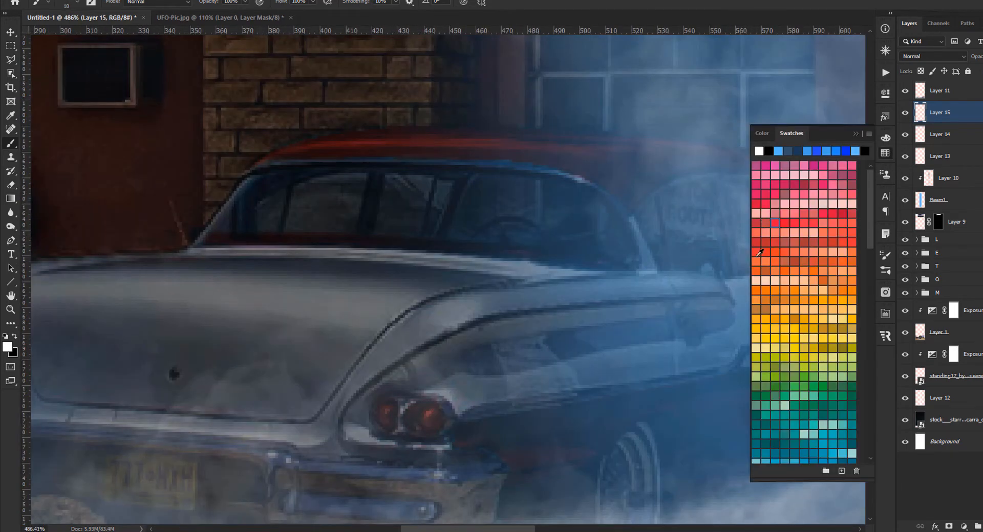
{"action": "left_click", "coordinate": [758, 256]}
{"action": "left_click", "coordinate": [854, 133]}
{"action": "key", "text": "ctrl+shift+alt+n"}
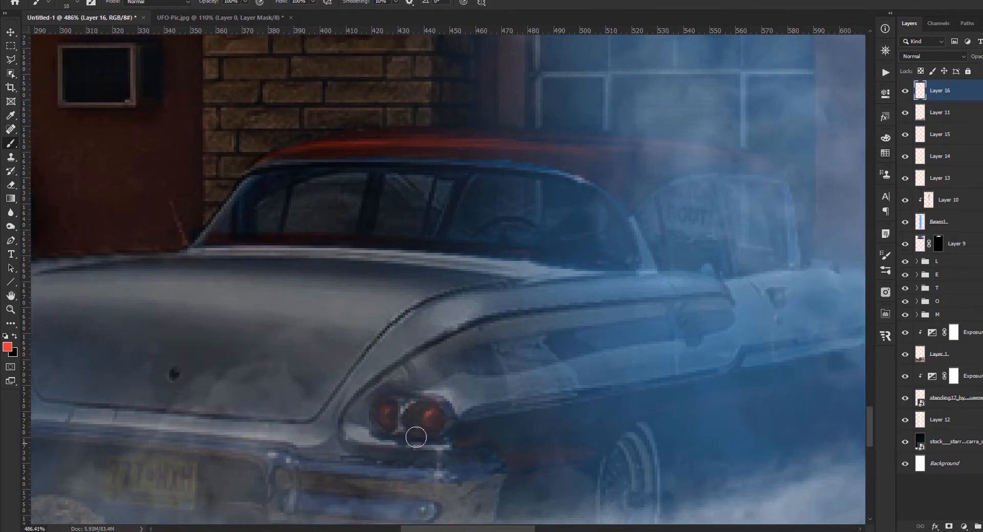
{"action": "mouse_move", "coordinate": [416, 438]}
{"action": "left_mouse_down"}
{"action": "mouse_move", "coordinate": [432, 417]}
{"action": "mouse_move", "coordinate": [386, 416]}
{"action": "left_mouse_up"}
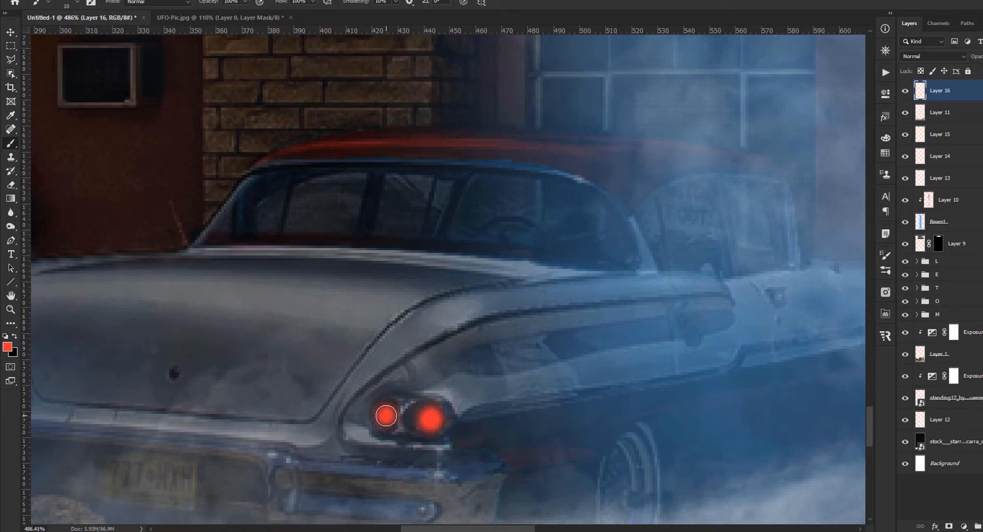
{"action": "scroll", "coordinate": [386, 416], "scroll_direction": "down", "scroll_amount": 15}
{"action": "scroll", "coordinate": [333, 362], "scroll_direction": "up", "scroll_amount": 14}
{"action": "left_click", "coordinate": [335, 364]}
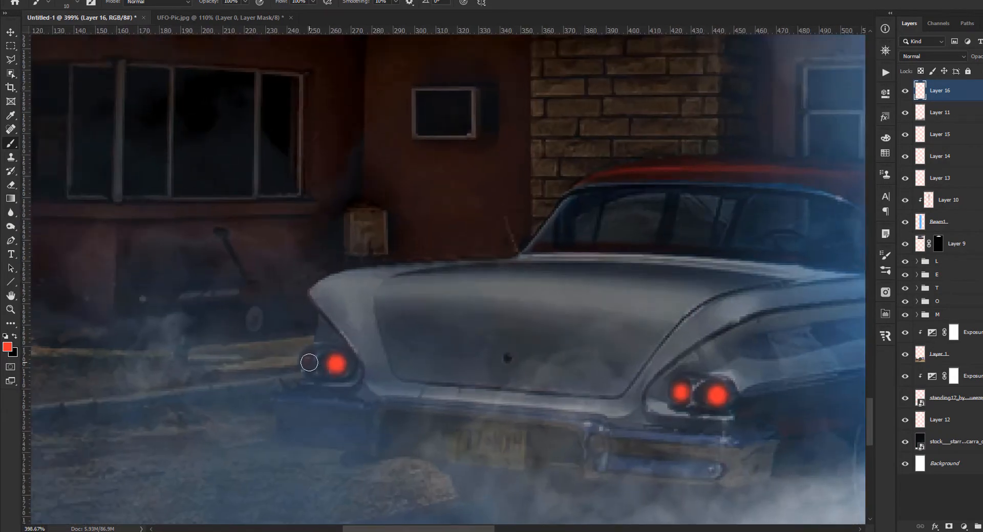
{"action": "key", "text": "bracketleft"}
Step: Give the tail-light layer a red f61c21 outer glow with a size of 10 px
{"action": "scroll", "coordinate": [307, 362], "scroll_direction": "down", "scroll_amount": 12}
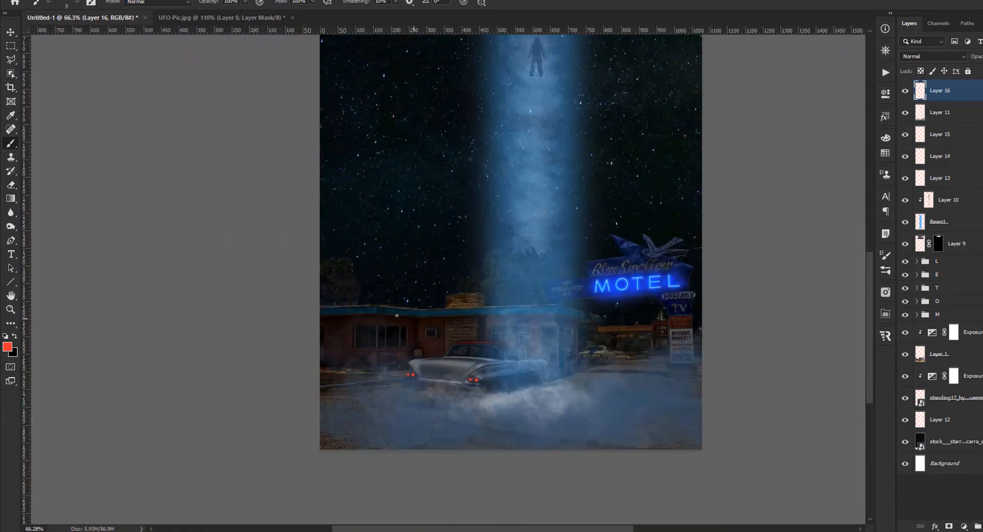
{"action": "scroll", "coordinate": [601, 267], "scroll_direction": "up", "scroll_amount": 1}
{"action": "double_click", "coordinate": [969, 93]}
{"action": "left_click", "coordinate": [369, 215]}
{"action": "left_click", "coordinate": [512, 105]}
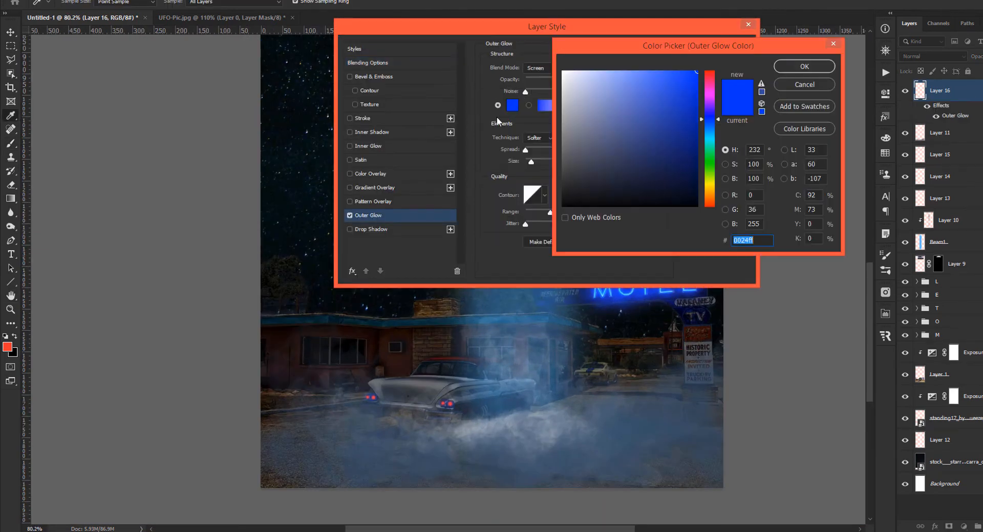
{"action": "left_click", "coordinate": [709, 72]}
{"action": "left_click", "coordinate": [637, 105]}
{"action": "left_click", "coordinate": [683, 75]}
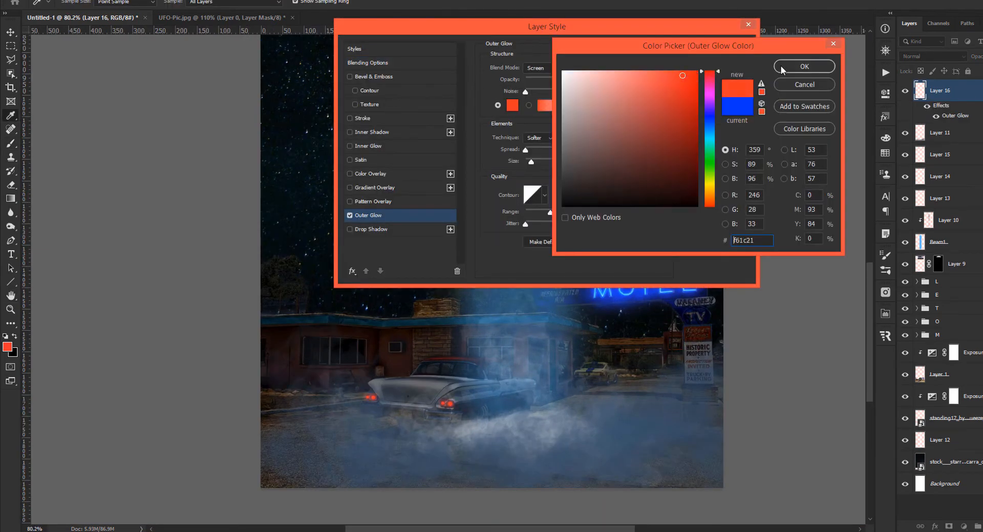
{"action": "left_click", "coordinate": [782, 68]}
{"action": "left_click", "coordinate": [531, 161]}
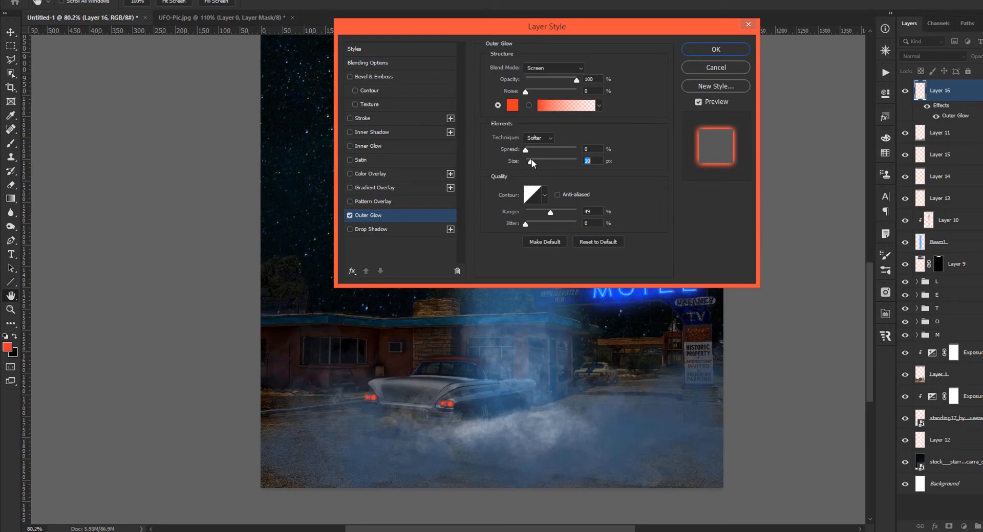
{"action": "left_click", "coordinate": [693, 50]}
Step: Rename the tail-light layer Car light red, and on a new top layer paint a straight 34 px white line down the beam's centre
{"action": "scroll", "coordinate": [518, 182], "scroll_direction": "down", "scroll_amount": 8}
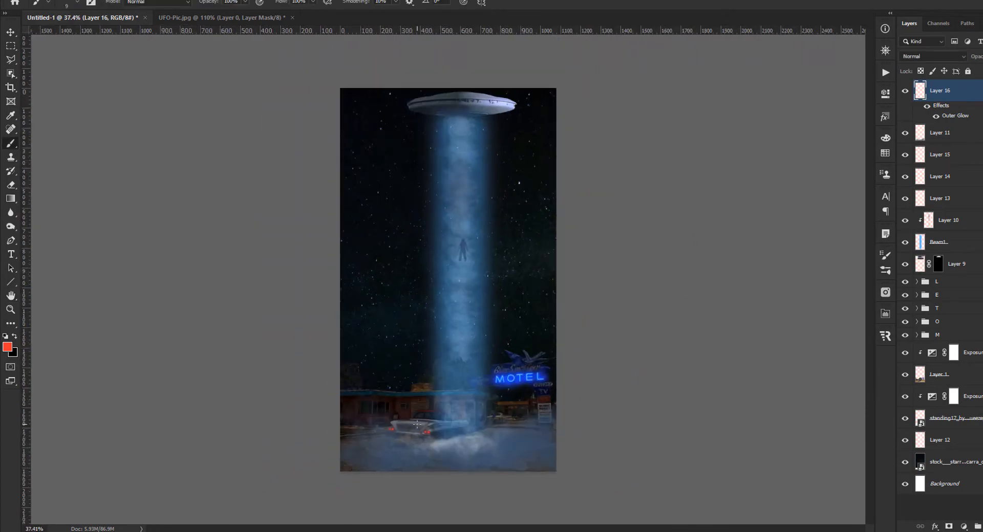
{"action": "scroll", "coordinate": [403, 506], "scroll_direction": "up", "scroll_amount": 1}
{"action": "scroll", "coordinate": [403, 505], "scroll_direction": "up", "scroll_amount": 4}
{"action": "scroll", "coordinate": [403, 506], "scroll_direction": "down", "scroll_amount": 4}
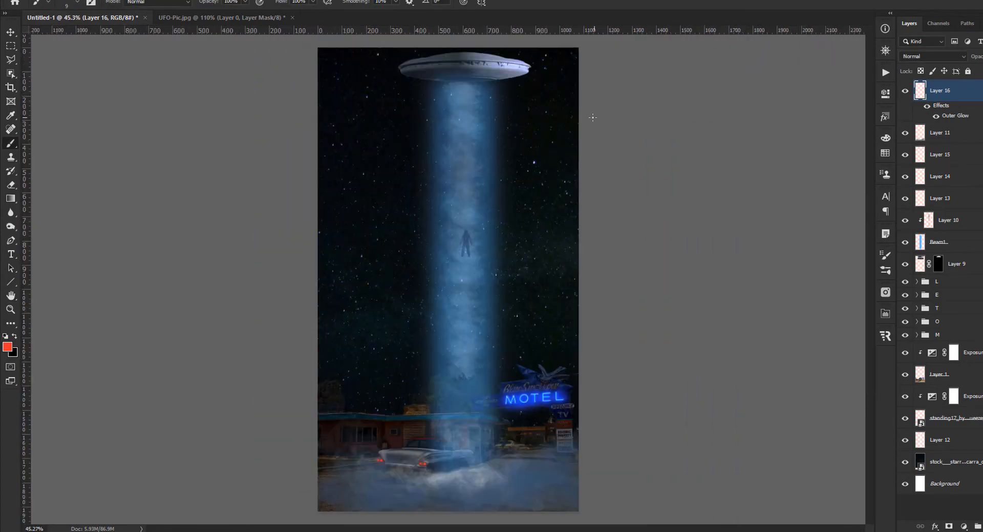
{"action": "key", "text": "v"}
{"action": "scroll", "coordinate": [257, 432], "scroll_direction": "down", "scroll_amount": 1}
{"action": "scroll", "coordinate": [257, 432], "scroll_direction": "up", "scroll_amount": 1}
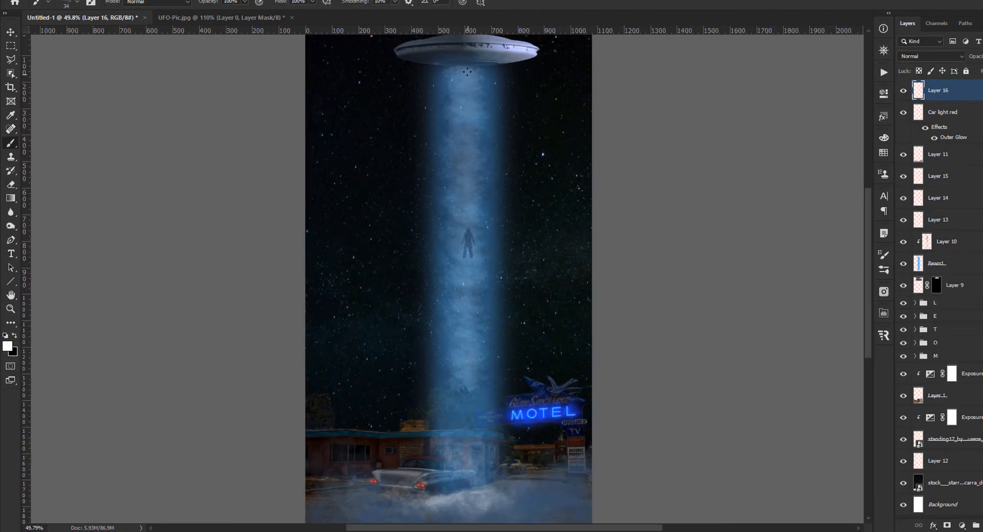
{"action": "left_click", "coordinate": [468, 489], "text": "shift"}
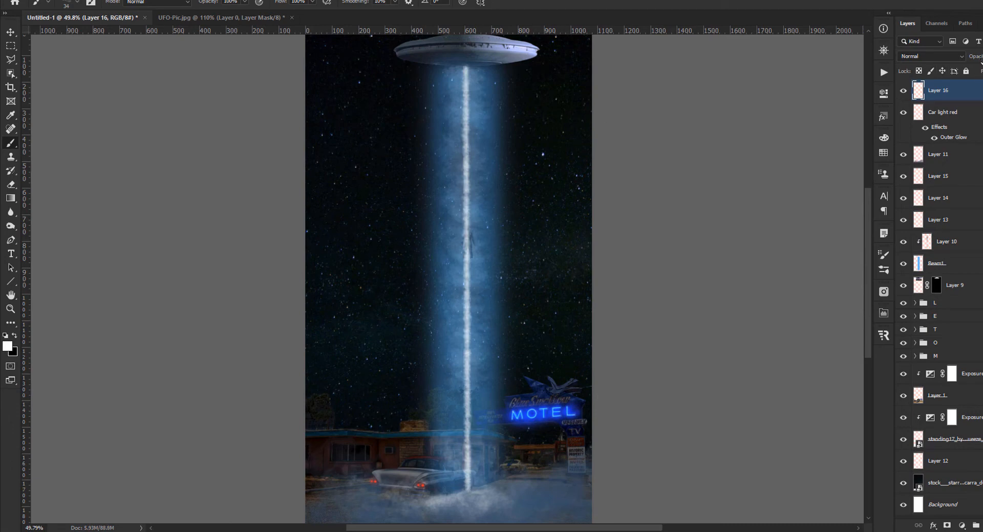
Step: Widen the new white streak on both sides with a free transform, extend its lower end slightly, and lower the layer's opacity
{"action": "key", "text": "ctrl+t"}
{"action": "mouse_move", "coordinate": [474, 278]}
{"action": "left_mouse_down"}
{"action": "mouse_move", "coordinate": [484, 277]}
{"action": "mouse_move", "coordinate": [455, 278]}
{"action": "left_mouse_up"}
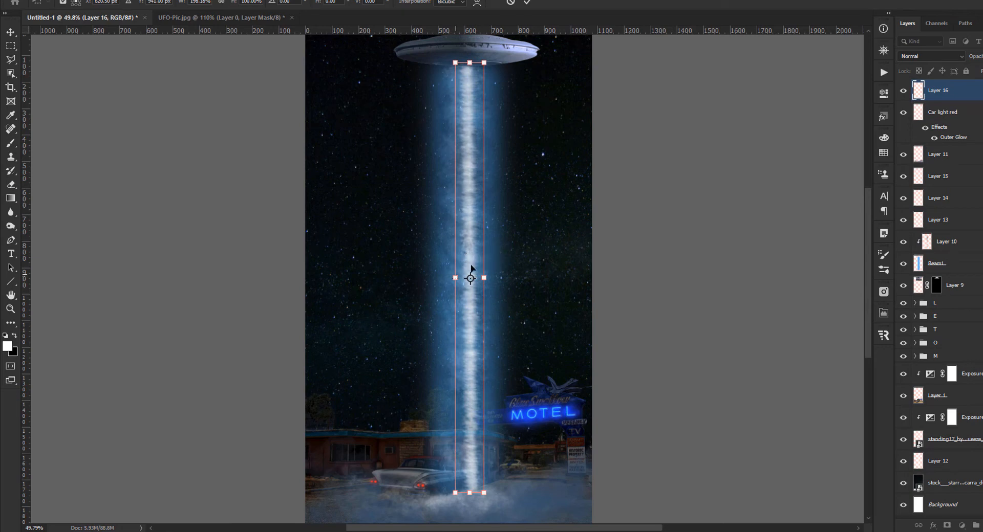
{"action": "left_click_drag", "start_coordinate": [469, 493], "coordinate": [469, 498]}
{"action": "left_click_drag", "start_coordinate": [975, 57], "coordinate": [950, 67]}
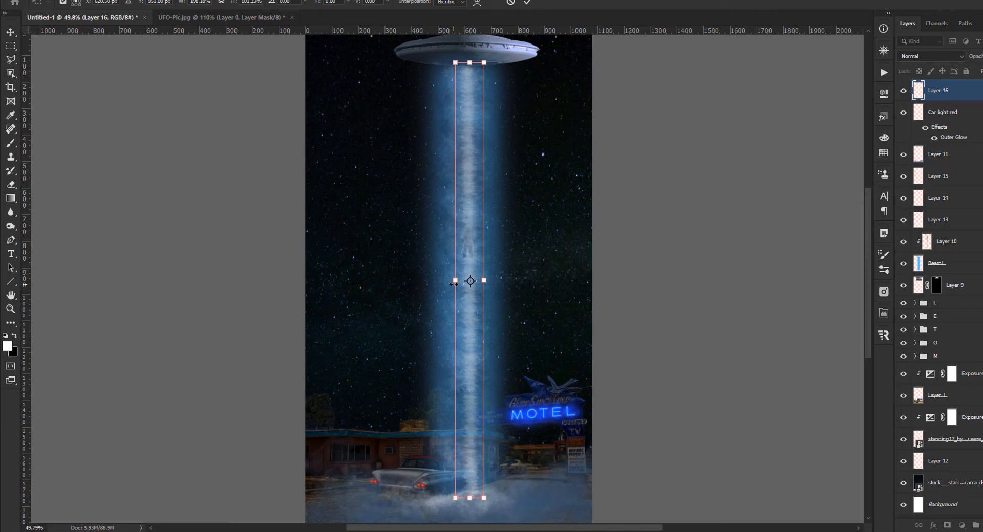
{"action": "left_click_drag", "start_coordinate": [456, 280], "coordinate": [493, 280]}
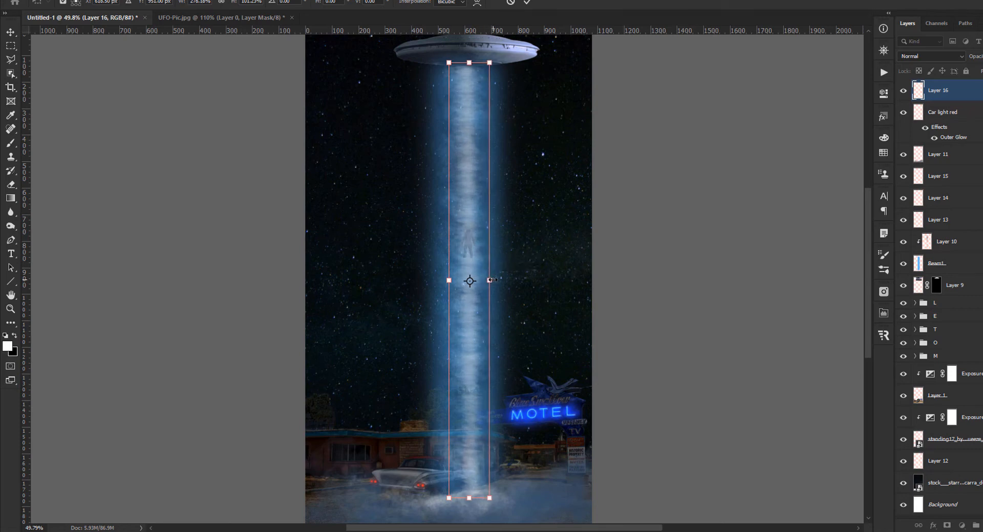
{"action": "key", "text": "Return"}
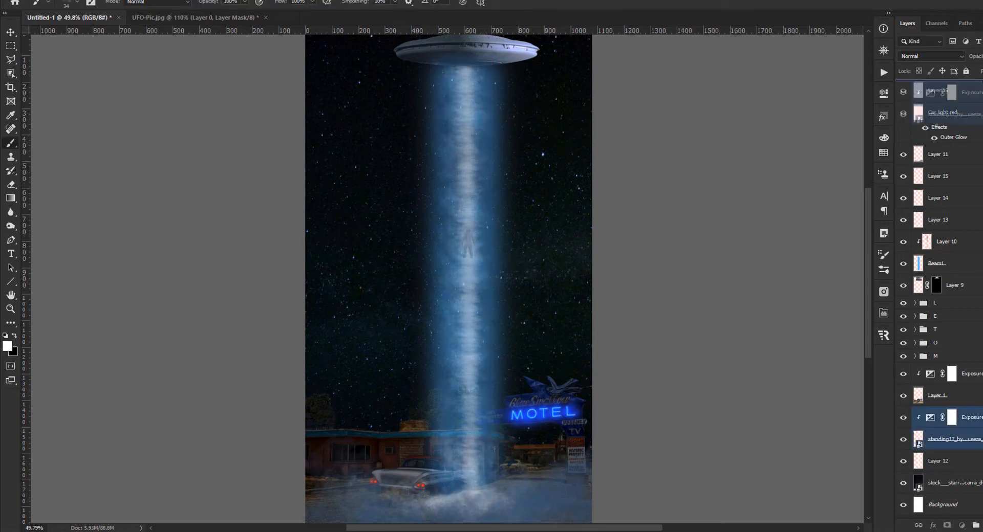
Step: Move the figure's layer and its clipped Exposure adjustment up the stack, between Layer 13 and Layer 10
{"action": "left_click_drag", "start_coordinate": [950, 97], "coordinate": [948, 84]}
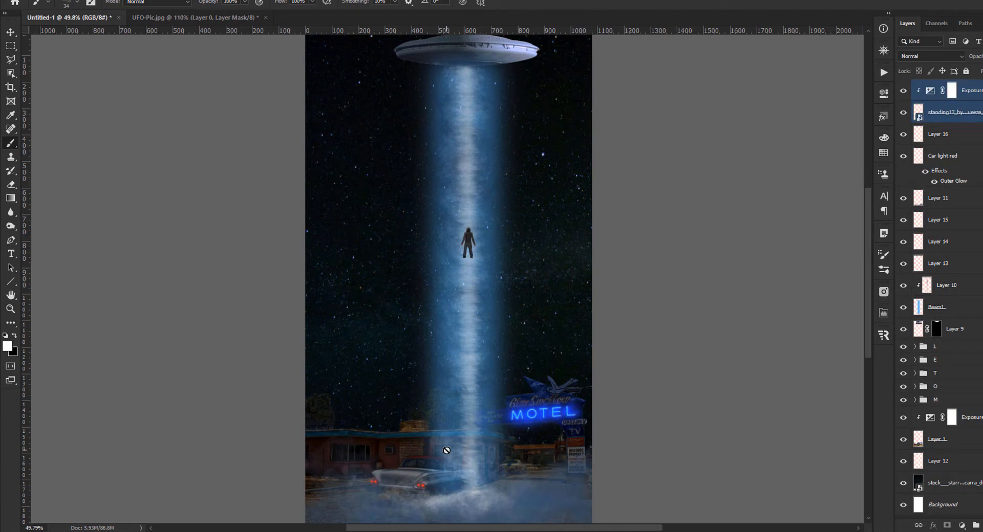
{"action": "left_click_drag", "start_coordinate": [952, 112], "coordinate": [964, 149]}
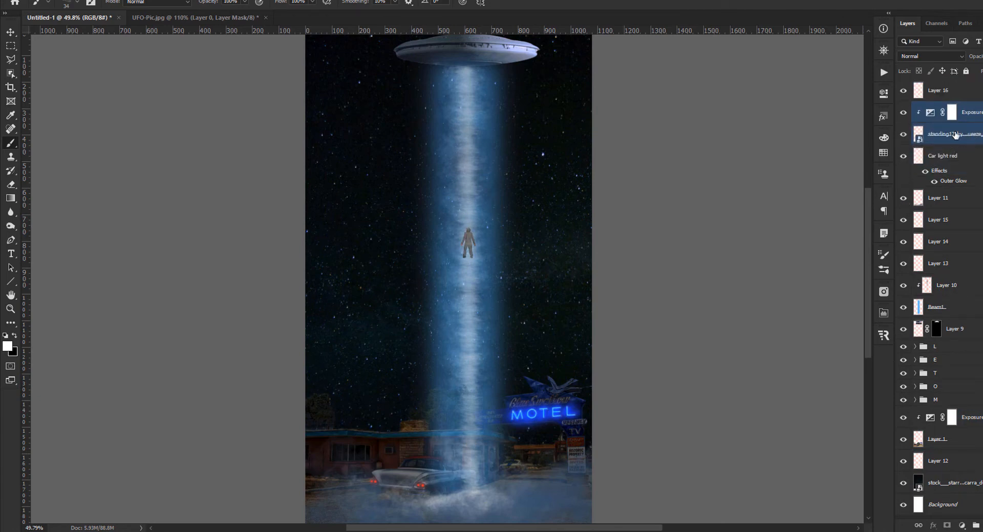
{"action": "left_click_drag", "start_coordinate": [956, 217], "coordinate": [973, 228]}
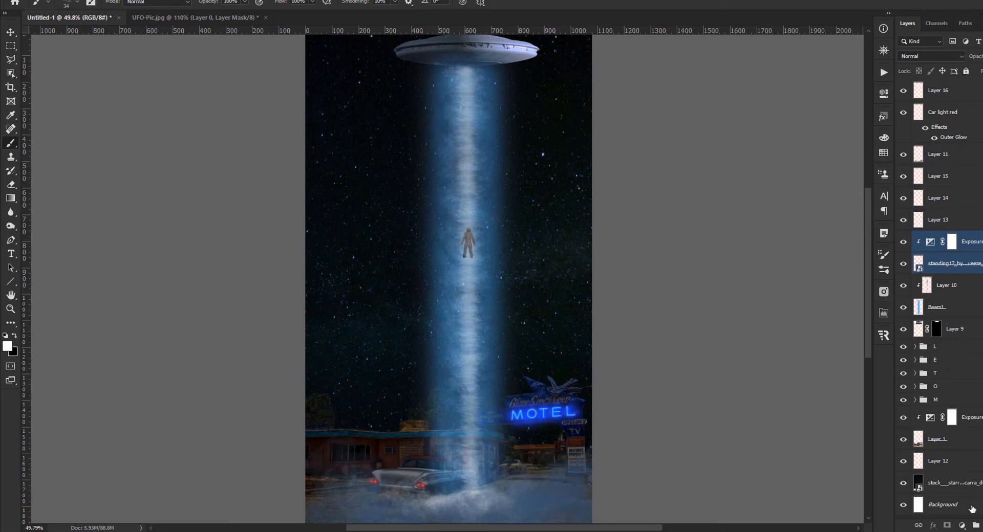
Step: Lower the exposure and fine-tune the offset of the Exposure adjustment clipped to the figure
{"action": "left_click", "coordinate": [934, 243]}
{"action": "double_click", "coordinate": [933, 243]}
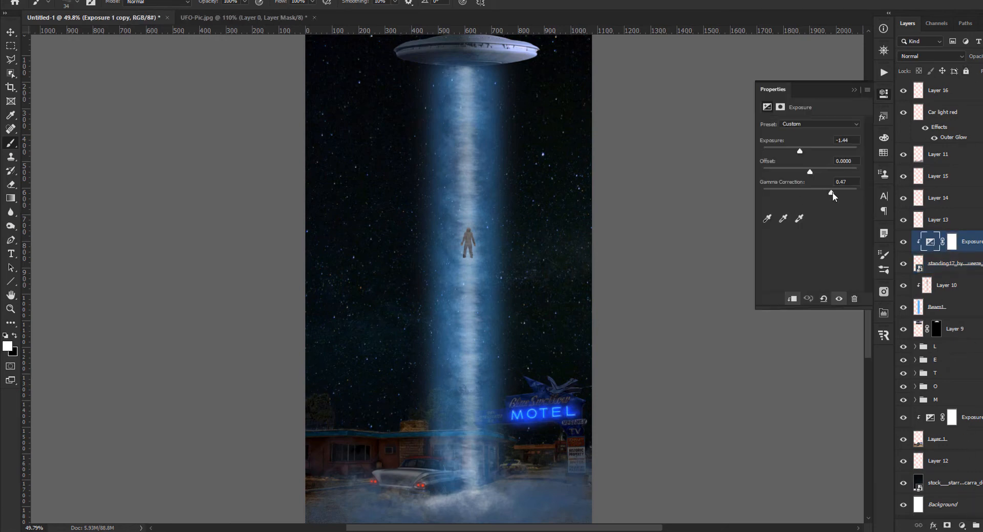
{"action": "left_click_drag", "start_coordinate": [800, 151], "coordinate": [776, 151]}
{"action": "left_click_drag", "start_coordinate": [813, 172], "coordinate": [810, 173]}
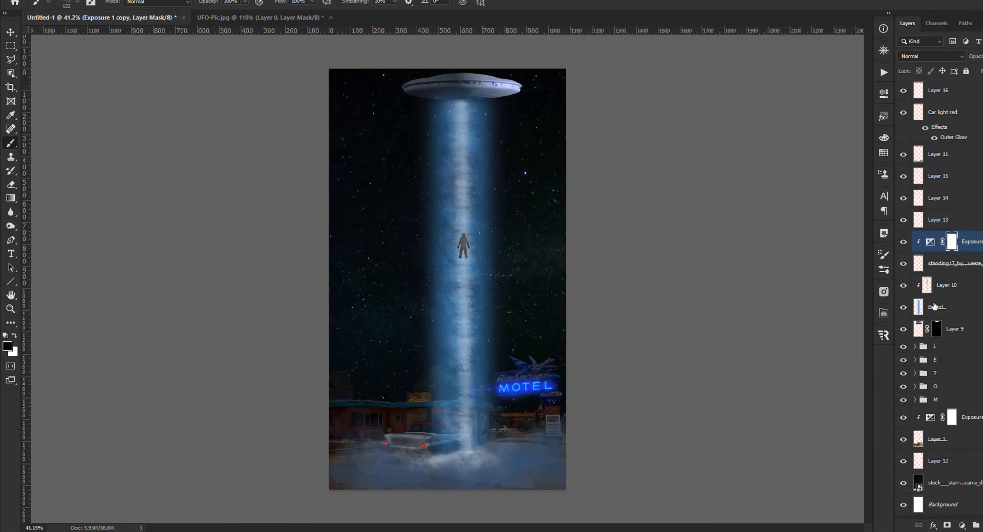
Step: On a new layer below the Beam layer, paint a light-blue opening across the UFO's underside with a 12 px soft round brush
{"action": "left_click", "coordinate": [933, 307]}
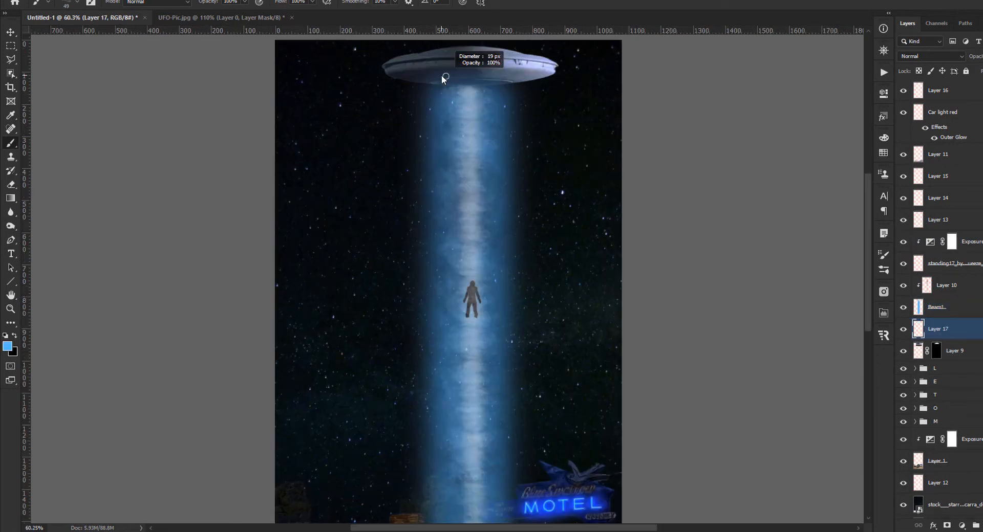
{"action": "scroll", "coordinate": [443, 78], "scroll_direction": "up", "scroll_amount": 2}
{"action": "right_click", "coordinate": [443, 79]}
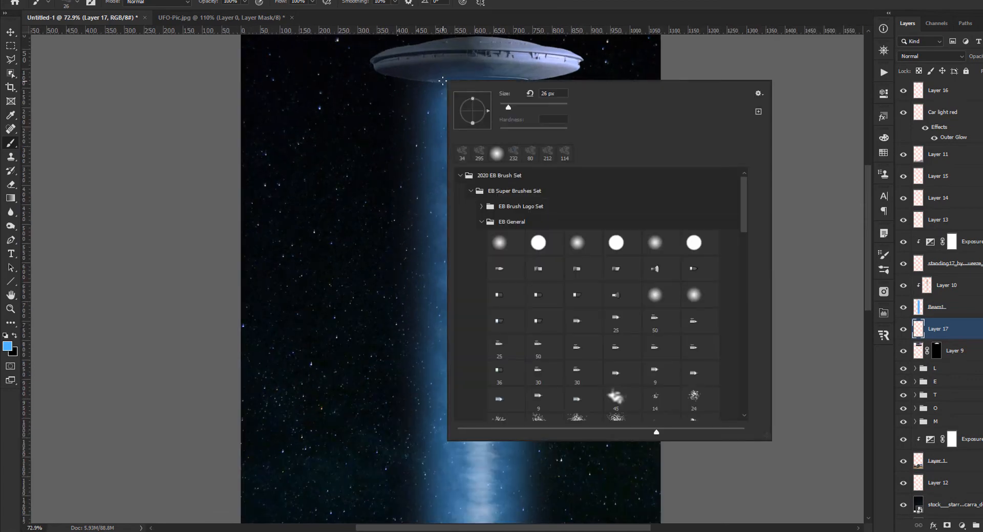
{"action": "left_click", "coordinate": [504, 244]}
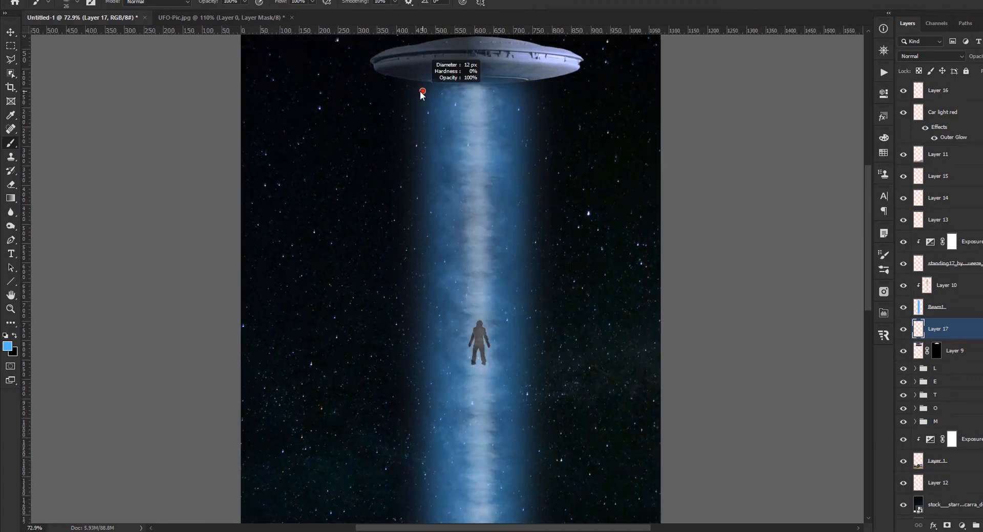
{"action": "left_click", "coordinate": [425, 88]}
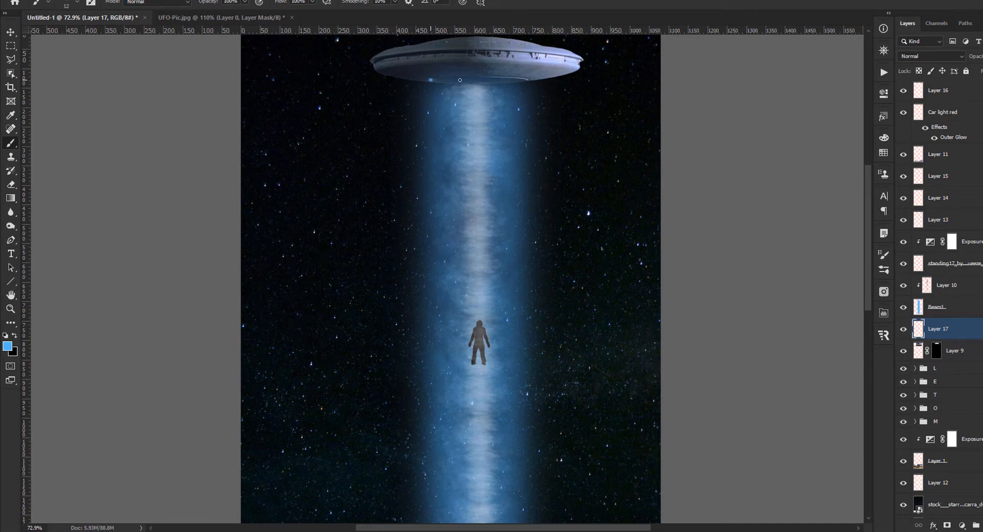
{"action": "left_click", "coordinate": [525, 81], "text": "shift"}
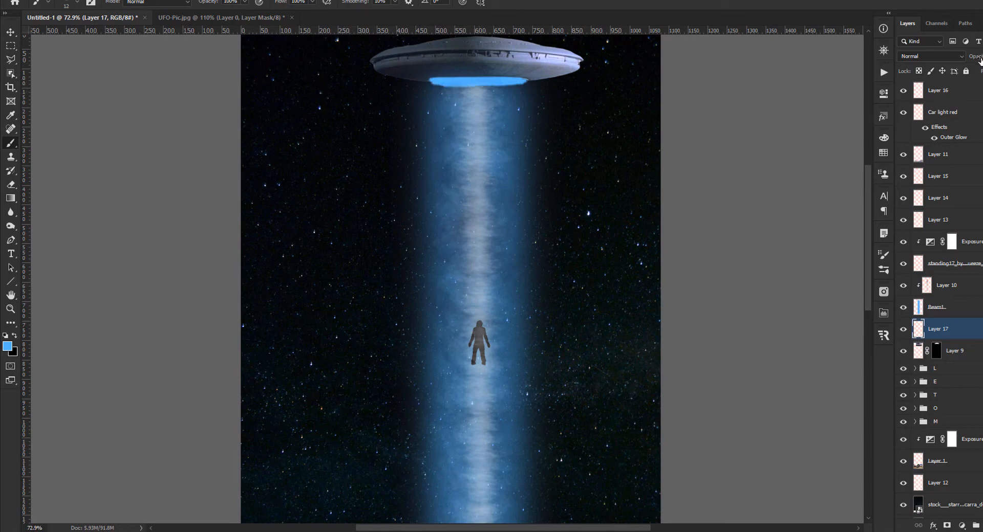
Step: Try several blend modes on the light-blue opening's layer and set it to Linear Light
{"action": "scroll", "coordinate": [921, 59], "scroll_direction": "down", "scroll_amount": 12}
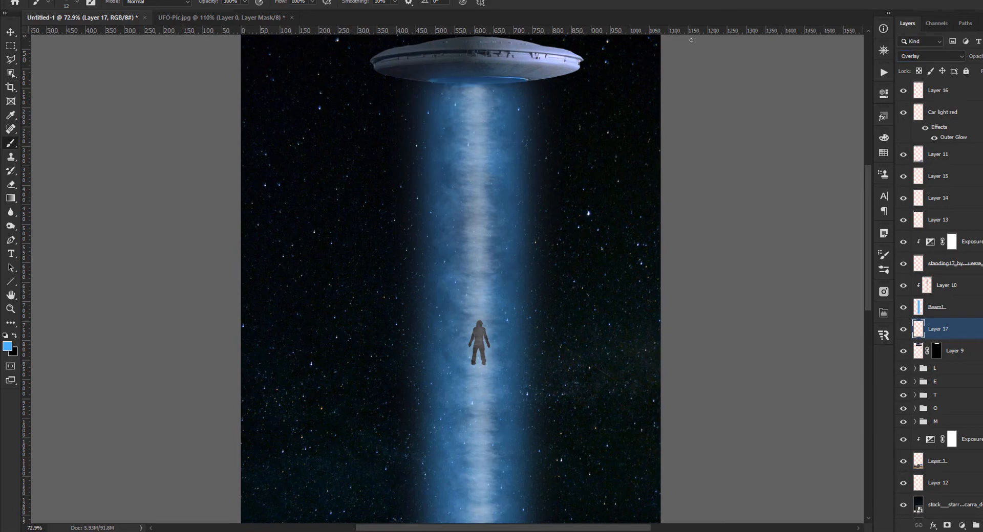
{"action": "scroll", "coordinate": [691, 40], "scroll_direction": "down", "scroll_amount": 6}
{"action": "scroll", "coordinate": [615, 56], "scroll_direction": "up", "scroll_amount": 2}
{"action": "scroll", "coordinate": [928, 55], "scroll_direction": "down", "scroll_amount": 8}
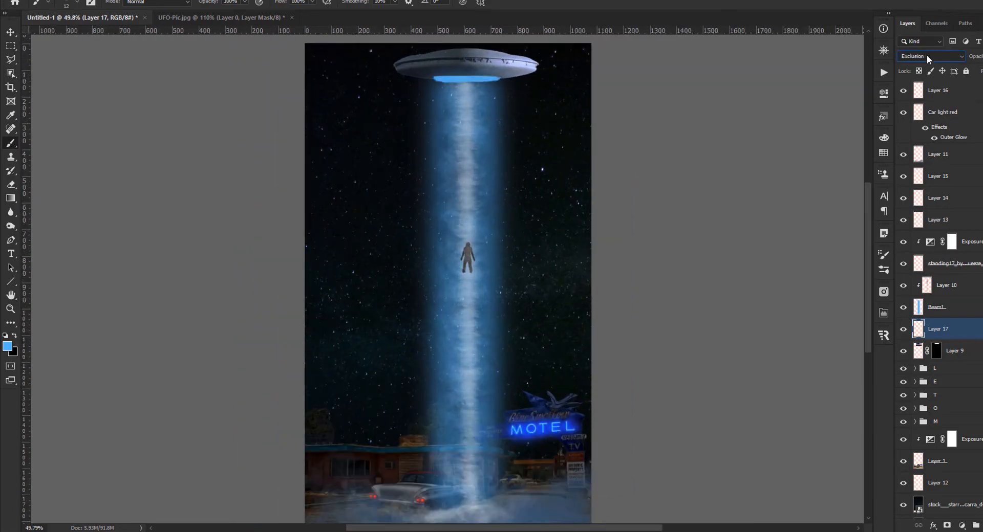
{"action": "scroll", "coordinate": [926, 55], "scroll_direction": "up", "scroll_amount": 3}
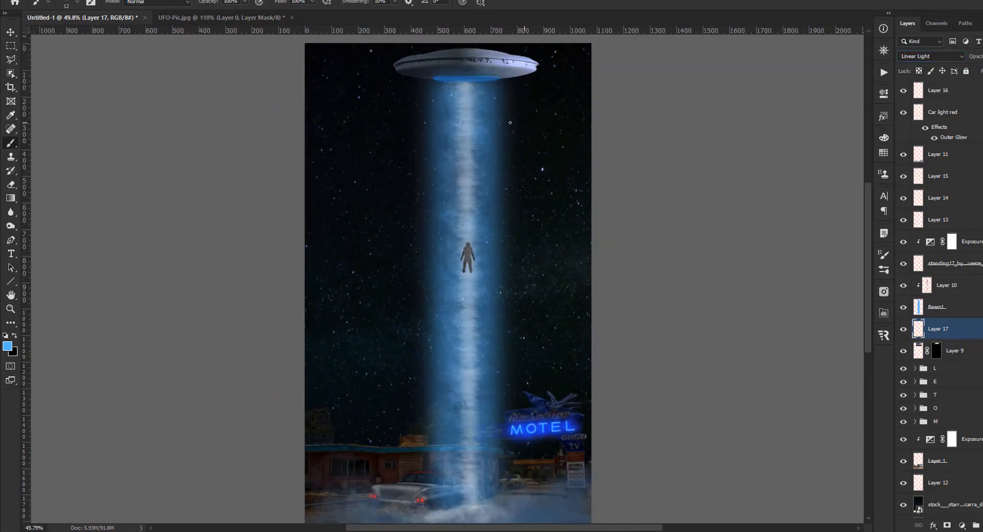
Step: Apply a Motion Blur at 90° with a distance of 35 pixels to the light-blue opening's layer
{"action": "left_click", "coordinate": [154, 0]}
{"action": "mouse_move", "coordinate": [162, 105]}
{"action": "left_click", "coordinate": [114, 167]}
{"action": "left_click_drag", "start_coordinate": [800, 312], "coordinate": [784, 313]}
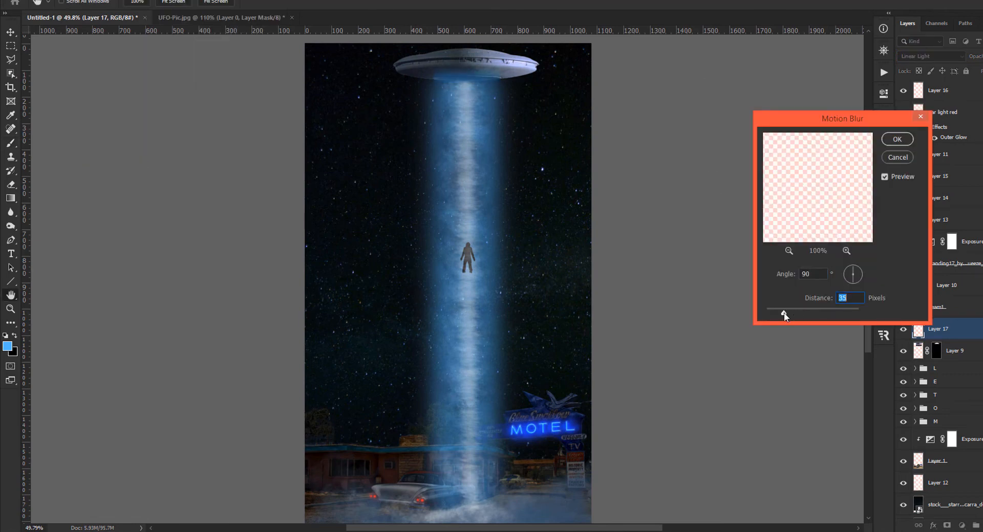
{"action": "left_click", "coordinate": [897, 138]}
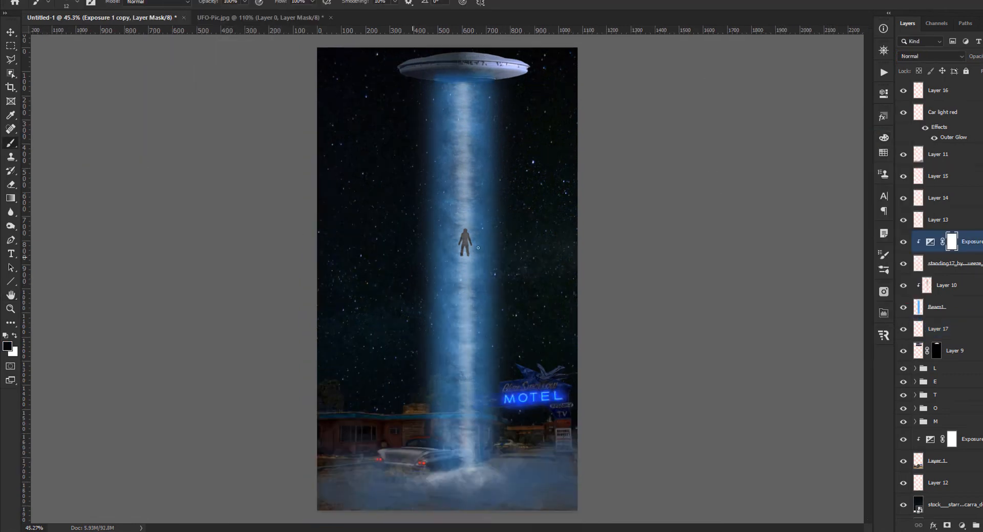
Step: Paint black on the mask of the figure's clipped Exposure adjustment along the head and shoulders to bring back their lit edges
{"action": "scroll", "coordinate": [474, 252], "scroll_direction": "up", "scroll_amount": 5}
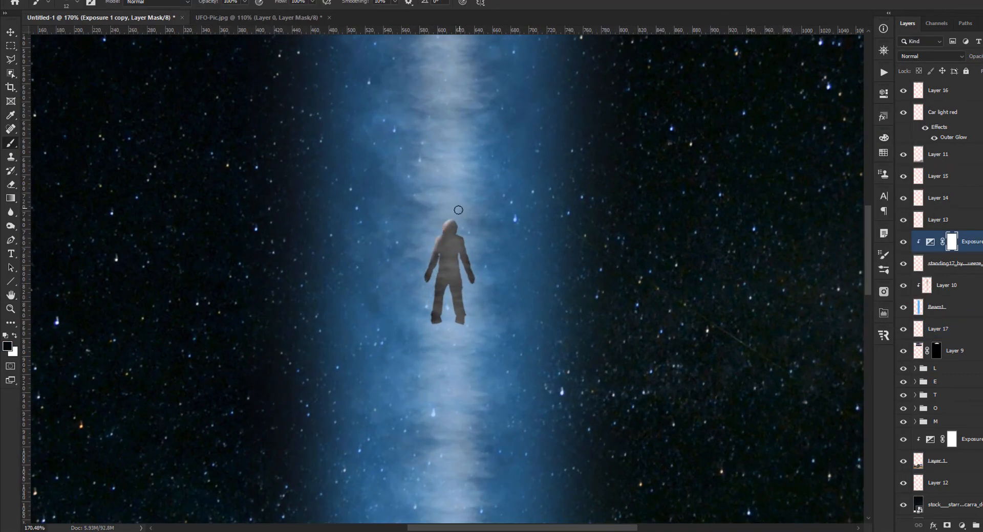
{"action": "mouse_move", "coordinate": [459, 223]}
{"action": "left_mouse_down"}
{"action": "mouse_move", "coordinate": [474, 269]}
{"action": "mouse_move", "coordinate": [457, 220]}
{"action": "mouse_move", "coordinate": [432, 245]}
{"action": "left_mouse_up"}
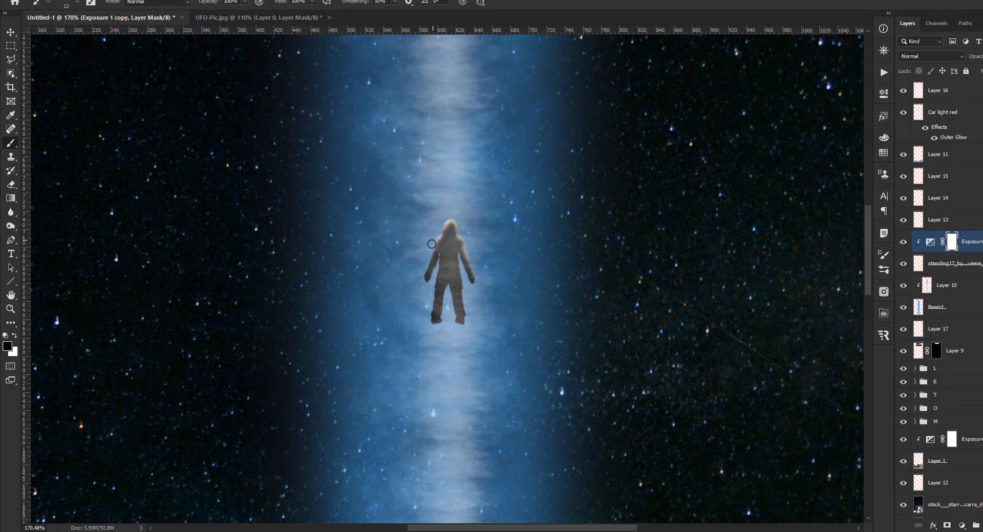
{"action": "key", "text": "x"}
{"action": "key", "text": "x"}
{"action": "key", "text": "x"}
{"action": "scroll", "coordinate": [428, 331], "scroll_direction": "down", "scroll_amount": 7}
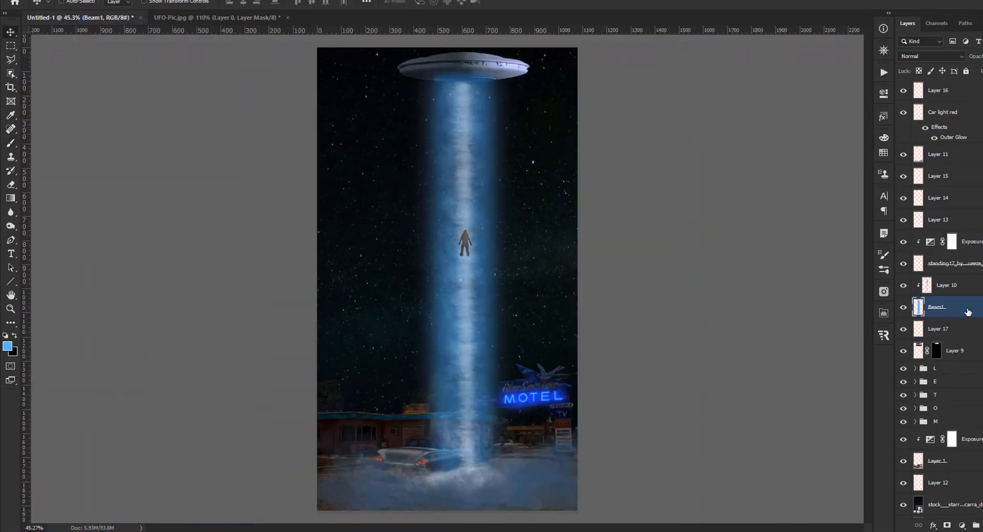
Step: Duplicate the Beam1 layer above the figure's Exposure adjustment, clip the copy to the figure and lower its opacity
{"action": "key", "text": "ctrl+j"}
{"action": "left_click_drag", "start_coordinate": [967, 311], "coordinate": [967, 231]}
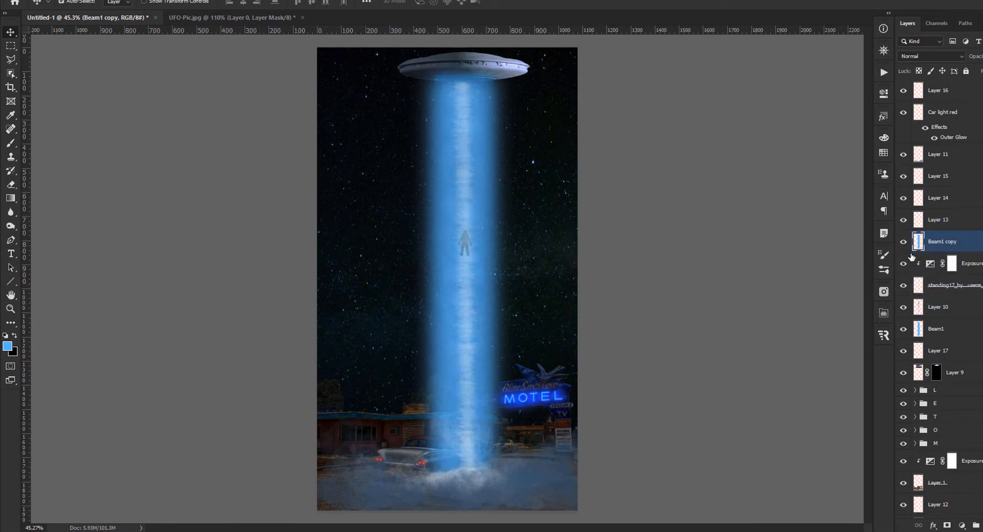
{"action": "left_click", "coordinate": [913, 250], "text": "alt"}
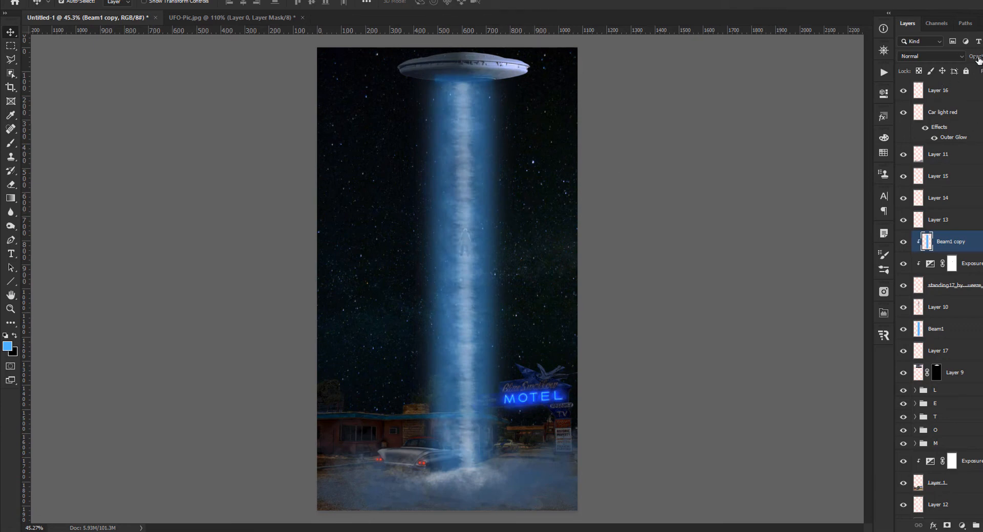
{"action": "left_click_drag", "start_coordinate": [974, 60], "coordinate": [969, 60]}
Step: Stretch the Layer 17 glow down from the UFO's underside into the upper part of the beam
{"action": "scroll", "coordinate": [455, 54], "scroll_direction": "up", "scroll_amount": 13}
{"action": "left_click", "coordinate": [936, 329]}
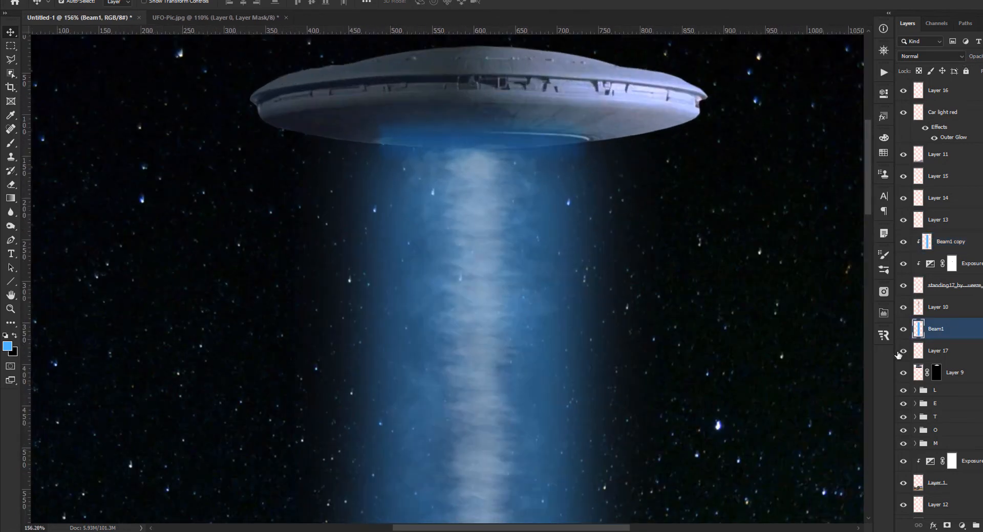
{"action": "left_click", "coordinate": [938, 350]}
{"action": "key", "text": "ctrl+t"}
{"action": "left_click_drag", "start_coordinate": [481, 170], "coordinate": [486, 284]}
{"action": "scroll", "coordinate": [486, 284], "scroll_direction": "down", "scroll_amount": 7}
{"action": "left_click_drag", "start_coordinate": [484, 202], "coordinate": [487, 184]}
{"action": "key", "text": "Return"}
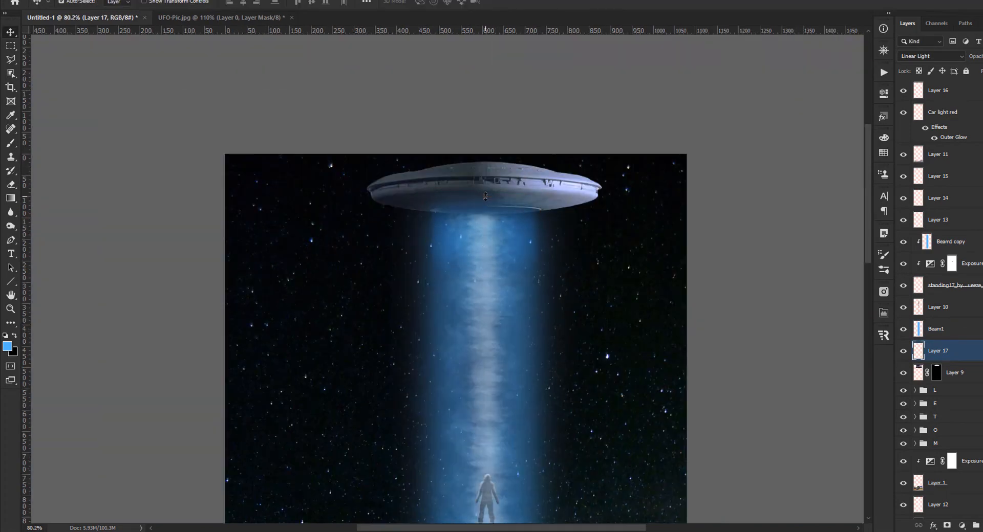
Step: Duplicate the Layer 17 glow twice and move the second copy down to the beam's base
{"action": "scroll", "coordinate": [439, 256], "scroll_direction": "down", "scroll_amount": 7}
{"action": "scroll", "coordinate": [451, 176], "scroll_direction": "up", "scroll_amount": 2}
{"action": "key", "text": "ctrl+j"}
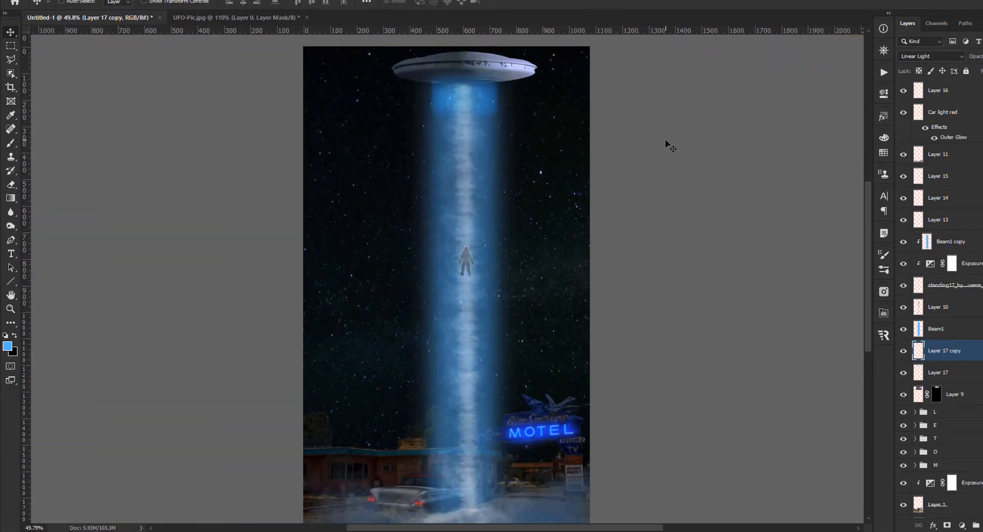
{"action": "key", "text": "ctrl+j"}
{"action": "key", "text": "ctrl+t"}
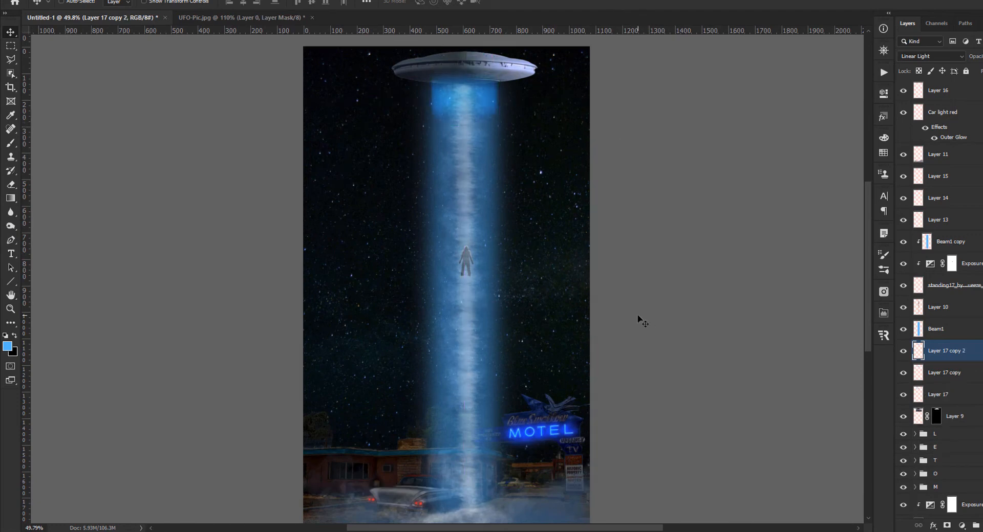
{"action": "left_click_drag", "start_coordinate": [483, 114], "coordinate": [487, 489]}
{"action": "key", "text": "Return"}
Step: Duplicate the glow at the beam's base and stretch the new copy upward to about 172% height
{"action": "key", "text": "ctrl+j"}
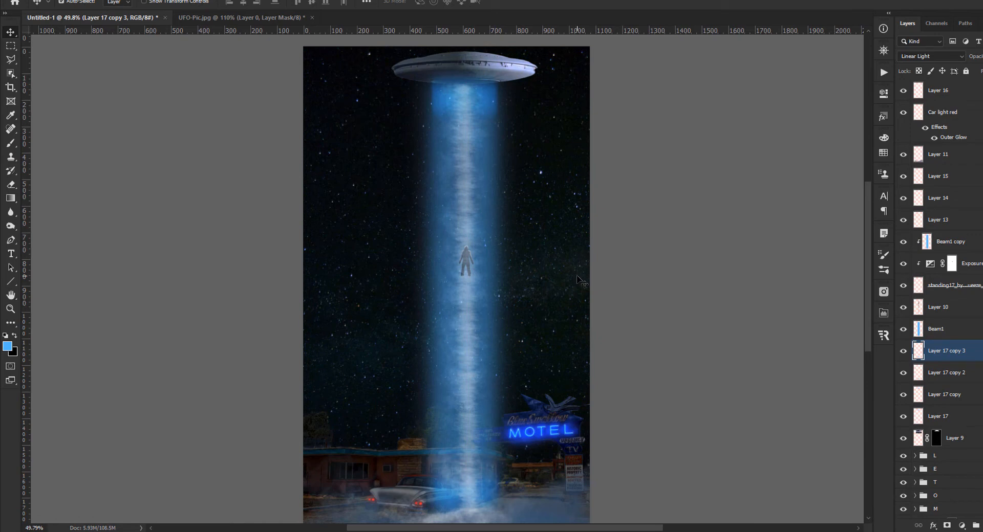
{"action": "key", "text": "ctrl+t"}
{"action": "left_click_drag", "start_coordinate": [463, 467], "coordinate": [463, 430]}
{"action": "scroll", "coordinate": [463, 369], "scroll_direction": "down", "scroll_amount": 3}
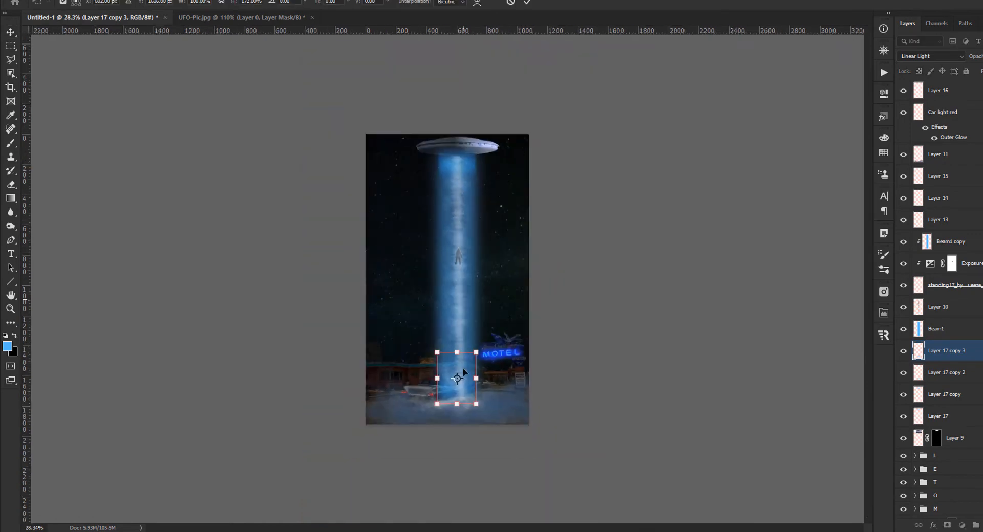
{"action": "scroll", "coordinate": [464, 373], "scroll_direction": "up", "scroll_amount": 2}
{"action": "key", "text": "Return"}
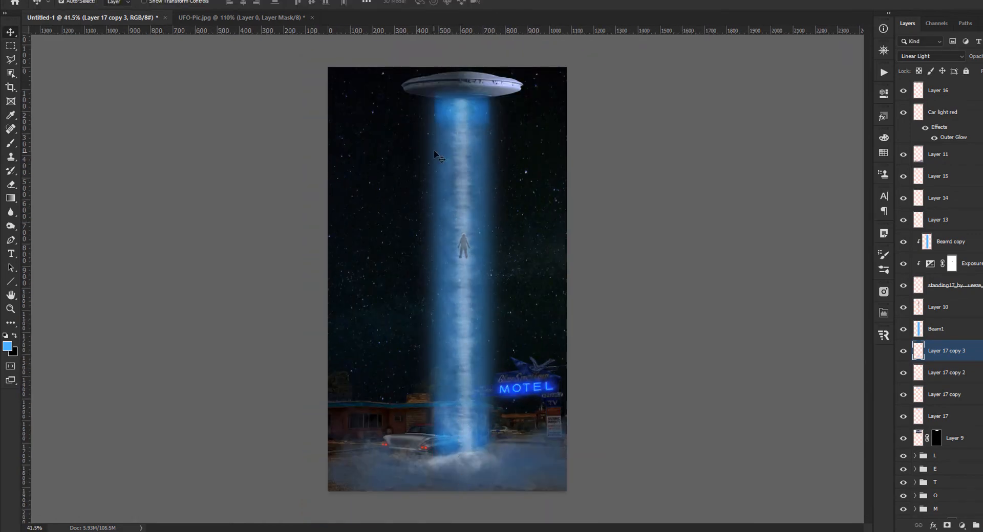
Step: Examine how the Layer 17 glow and the upper layers contribute to the scene by switching their visibility
{"action": "scroll", "coordinate": [438, 156], "scroll_direction": "up", "scroll_amount": 2}
{"action": "left_click", "coordinate": [922, 332]}
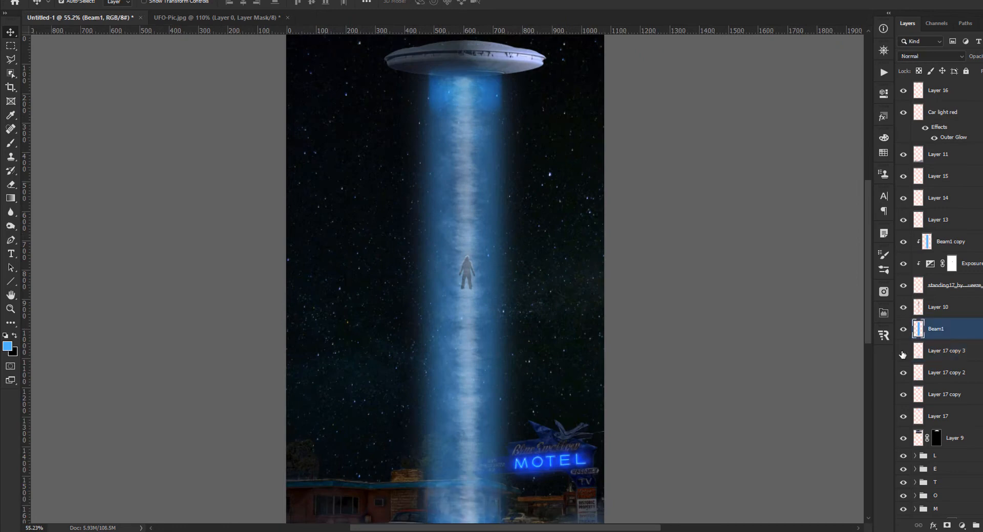
{"action": "left_click", "coordinate": [904, 417]}
{"action": "scroll", "coordinate": [556, 311], "scroll_direction": "down", "scroll_amount": 3}
{"action": "left_click", "coordinate": [904, 414]}
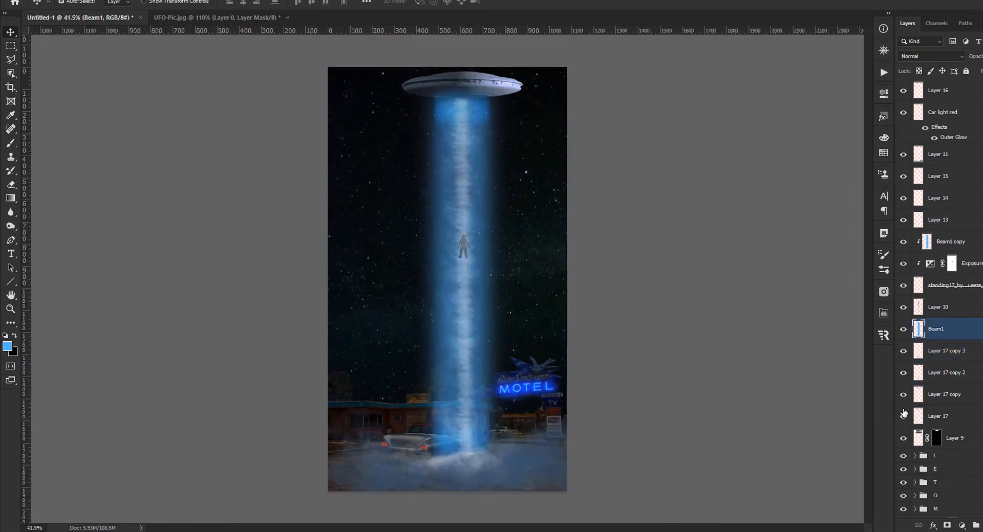
{"action": "left_click", "coordinate": [938, 417]}
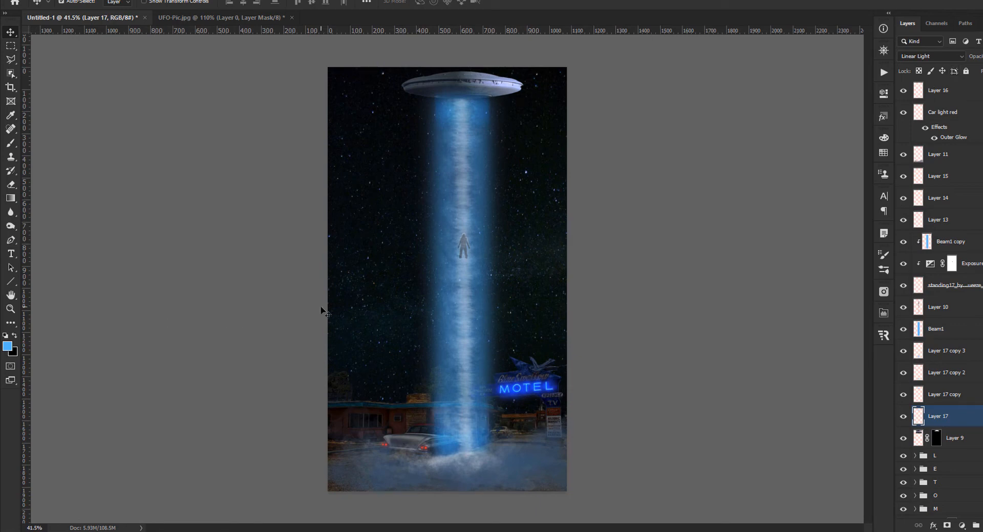
{"action": "left_click", "coordinate": [947, 91]}
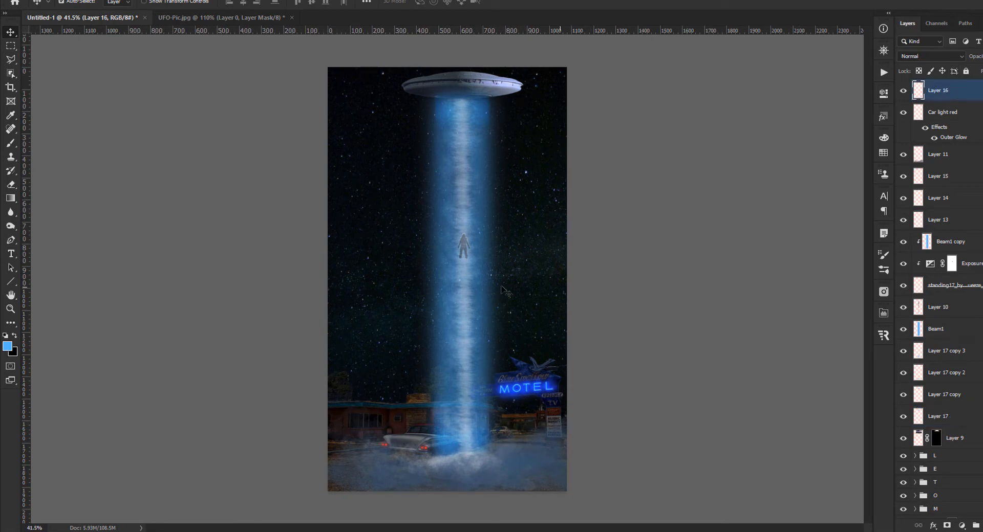
{"action": "left_click", "coordinate": [903, 176]}
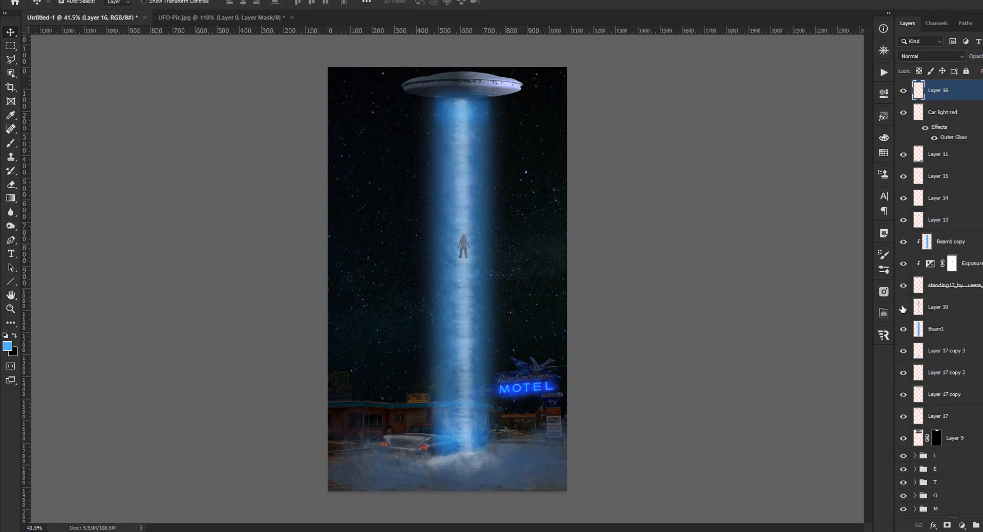
Step: Place the magic snow overlay above Beam1, fit it upright along the whole beam, and motion-blur it 35 pixels at 90°
{"action": "left_click", "coordinate": [937, 328]}
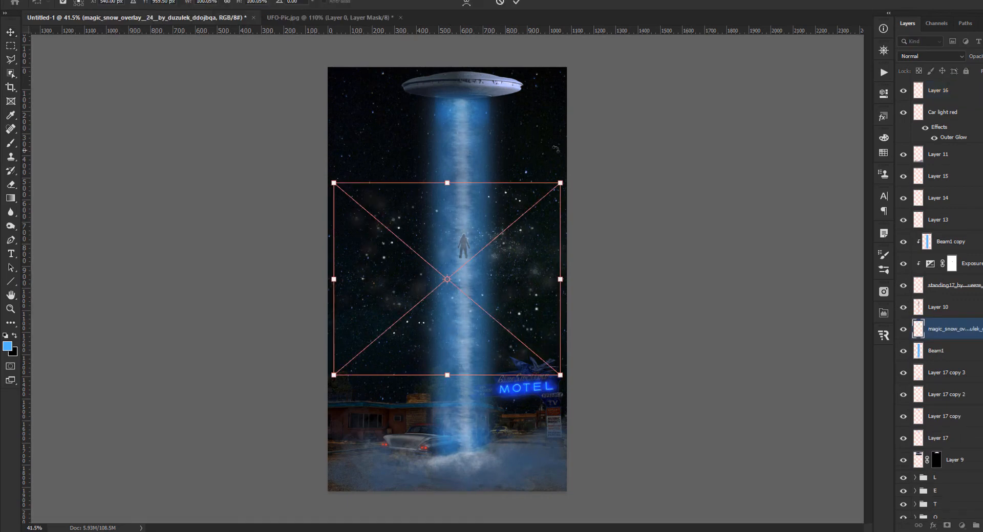
{"action": "left_click_drag", "start_coordinate": [564, 465], "coordinate": [424, 280]}
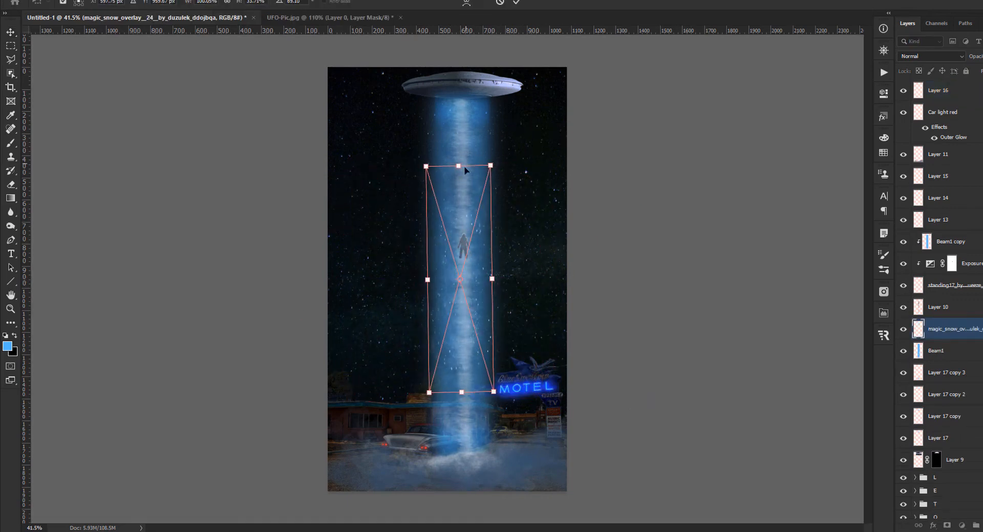
{"action": "left_click_drag", "start_coordinate": [457, 165], "coordinate": [458, 91]}
{"action": "left_click_drag", "start_coordinate": [464, 389], "coordinate": [463, 456]}
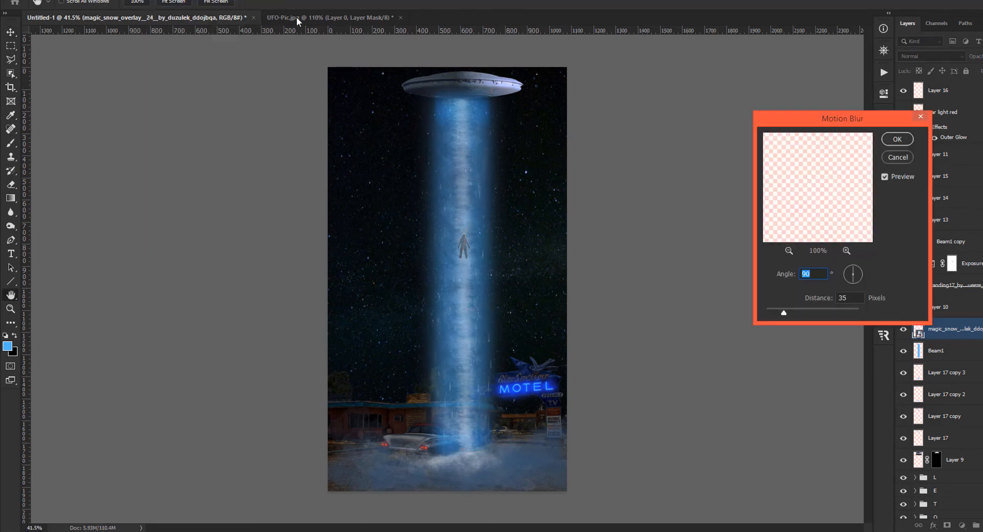
{"action": "key", "text": "Return"}
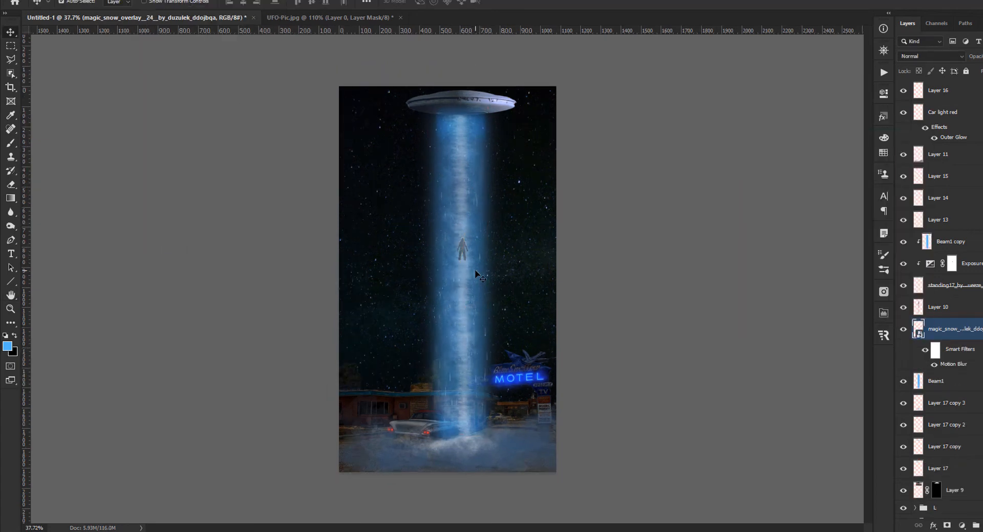
Step: Remove the brightest stars from the starry milky way background layer with the Spot Healing Brush
{"action": "left_click", "coordinate": [947, 487]}
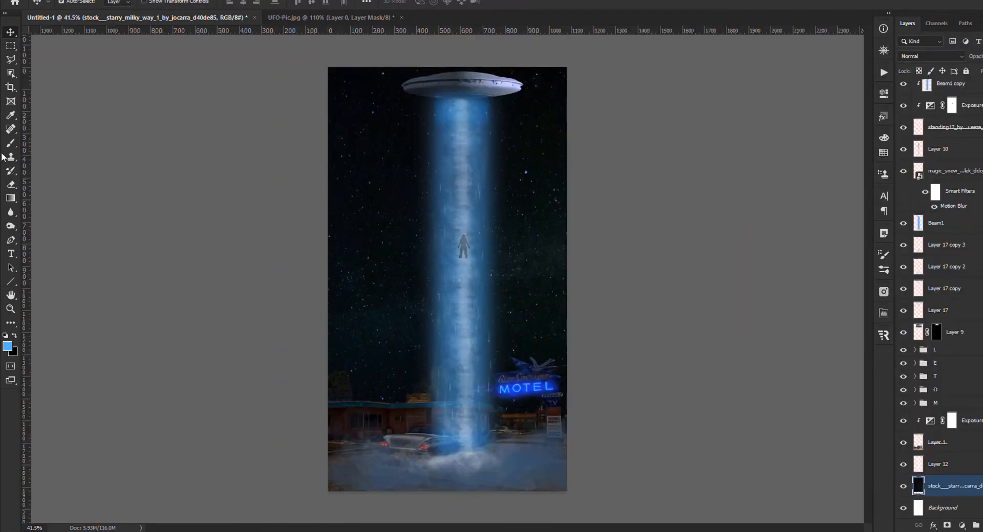
{"action": "key", "text": "j"}
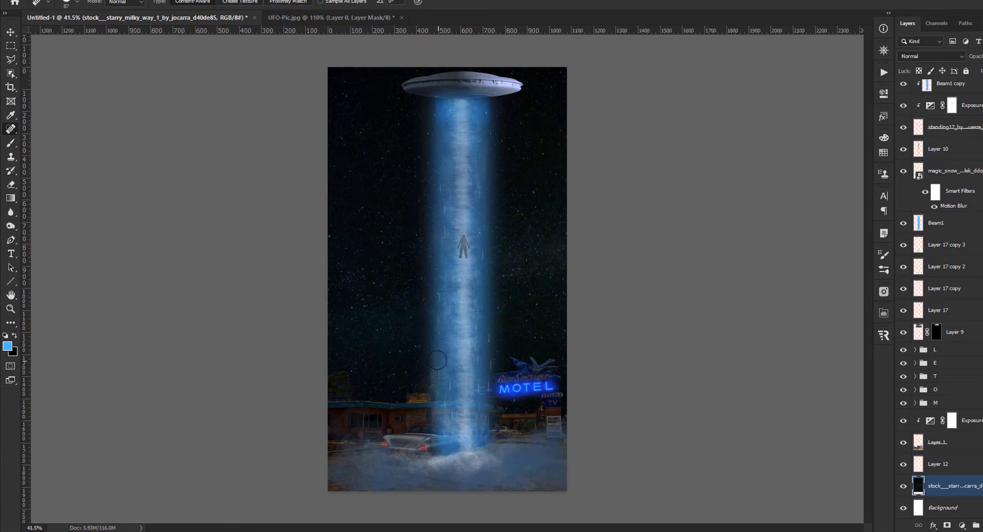
{"action": "scroll", "coordinate": [362, 306], "scroll_direction": "down", "scroll_amount": 1}
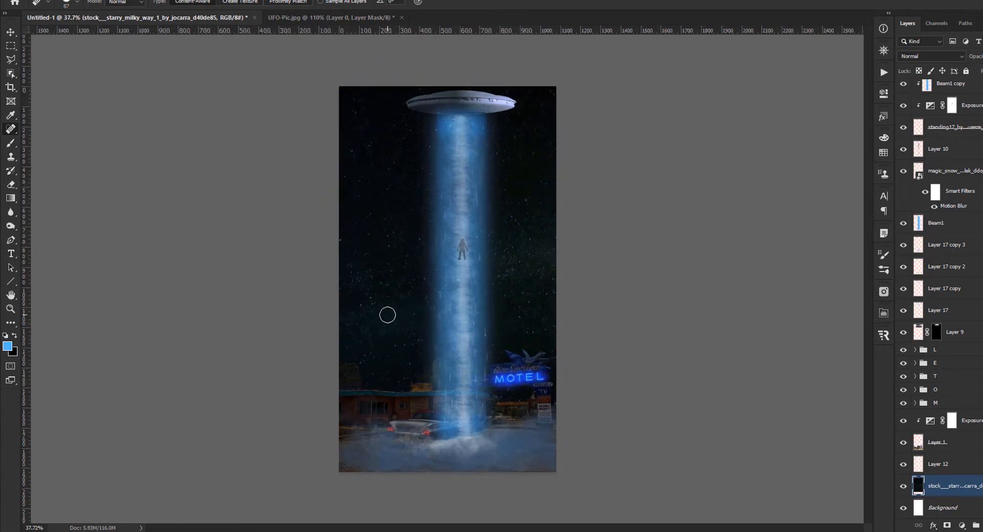
{"action": "key", "text": "v"}
{"action": "scroll", "coordinate": [476, 332], "scroll_direction": "up", "scroll_amount": 1}
Step: Add a Brightness/Contrast adjustment clipped to the UFO's Layer 9 with brightness about -73 and contrast 22
{"action": "left_click", "coordinate": [974, 93]}
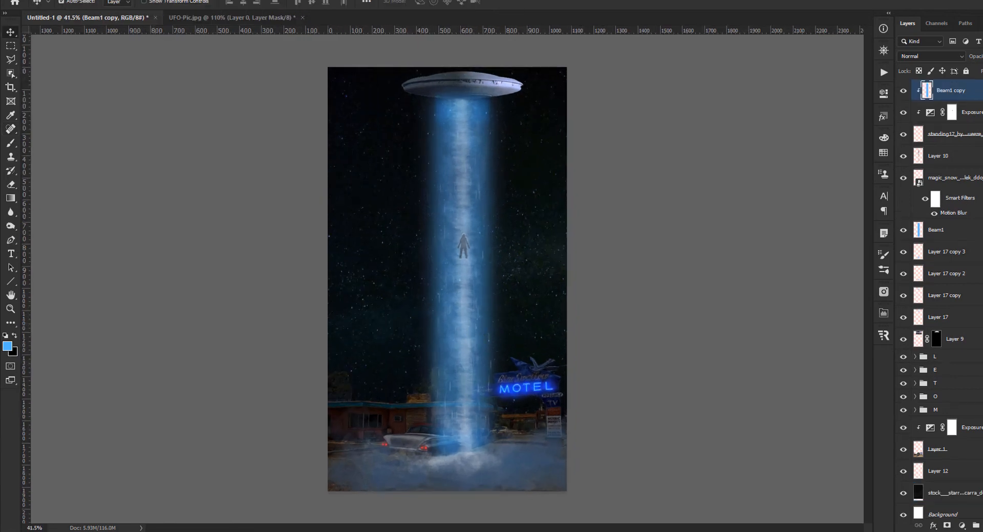
{"action": "scroll", "coordinate": [978, 103], "scroll_direction": "up", "scroll_amount": 3}
{"action": "left_click", "coordinate": [970, 96]}
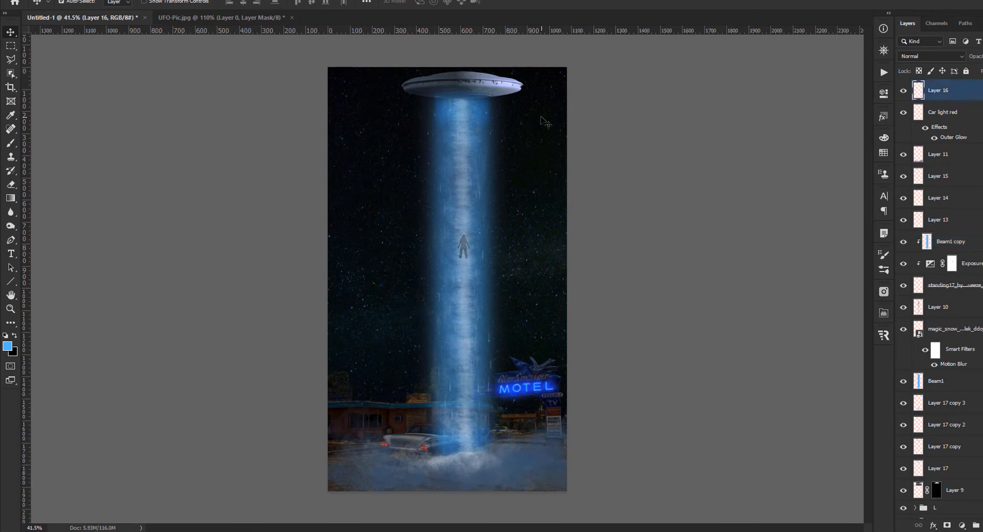
{"action": "left_click", "coordinate": [945, 491]}
{"action": "left_click", "coordinate": [962, 526]}
{"action": "left_click", "coordinate": [961, 374]}
{"action": "left_click_drag", "start_coordinate": [810, 154], "coordinate": [820, 175]}
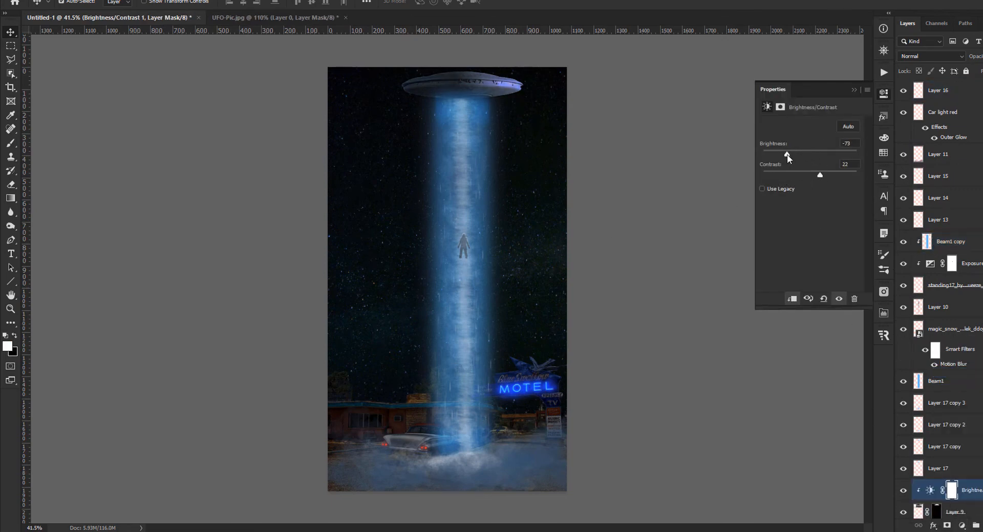
{"action": "left_click", "coordinate": [590, 198]}
{"action": "key", "text": "b"}
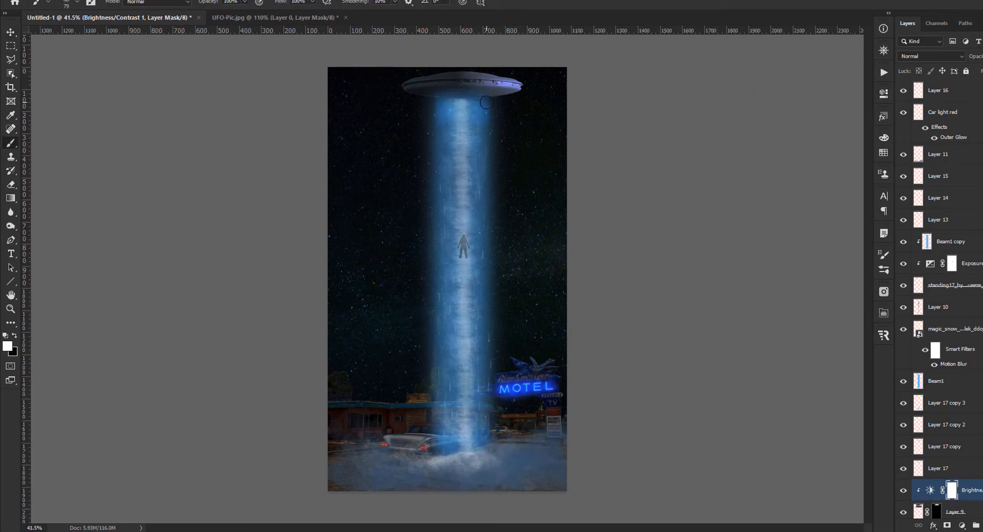
{"action": "scroll", "coordinate": [431, 151], "scroll_direction": "down", "scroll_amount": 1}
{"action": "scroll", "coordinate": [444, 142], "scroll_direction": "down", "scroll_amount": 1}
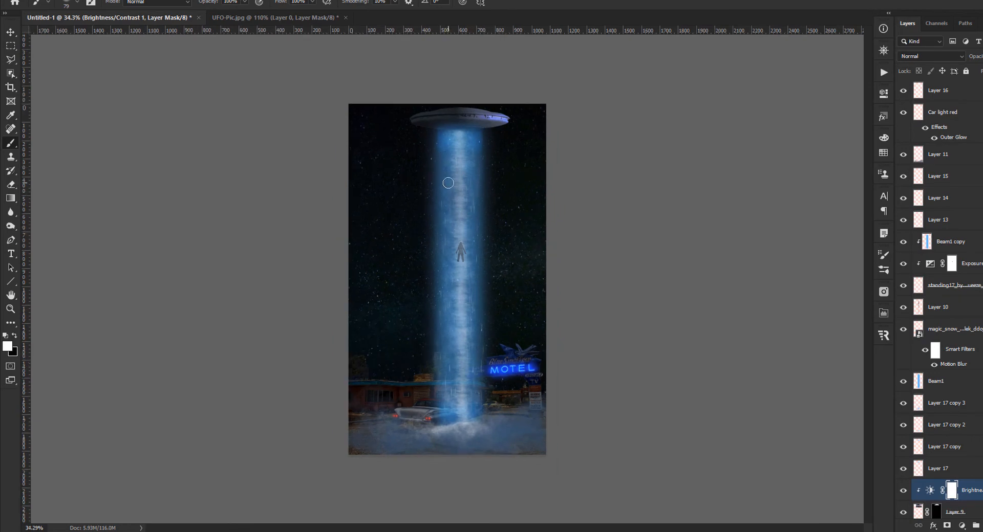
{"action": "key", "text": "v"}
{"action": "scroll", "coordinate": [355, 457], "scroll_direction": "up", "scroll_amount": 2}
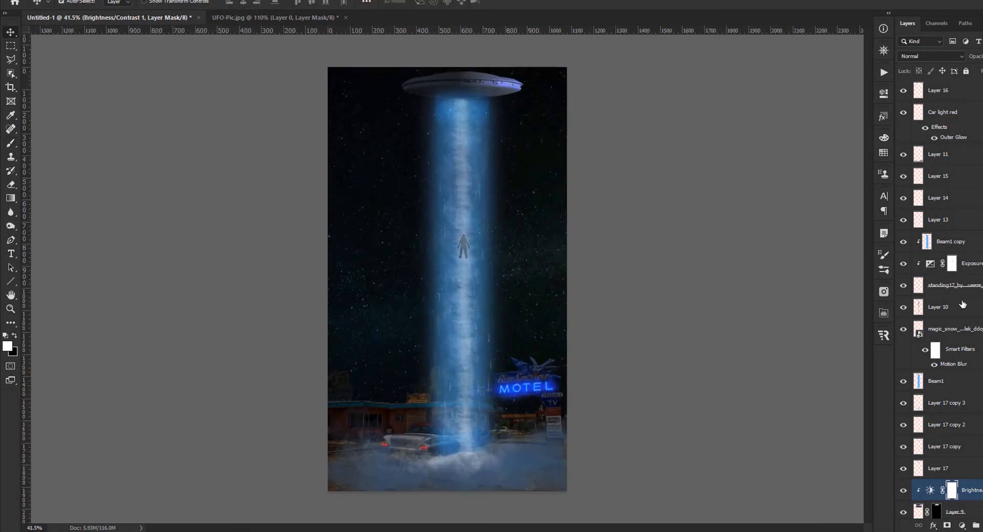
Step: Slightly reduce the Outer Glow size on the Car light red layer
{"action": "scroll", "coordinate": [950, 489], "scroll_direction": "down", "scroll_amount": 3}
{"action": "scroll", "coordinate": [428, 476], "scroll_direction": "up", "scroll_amount": 14}
{"action": "left_click", "coordinate": [269, 360]}
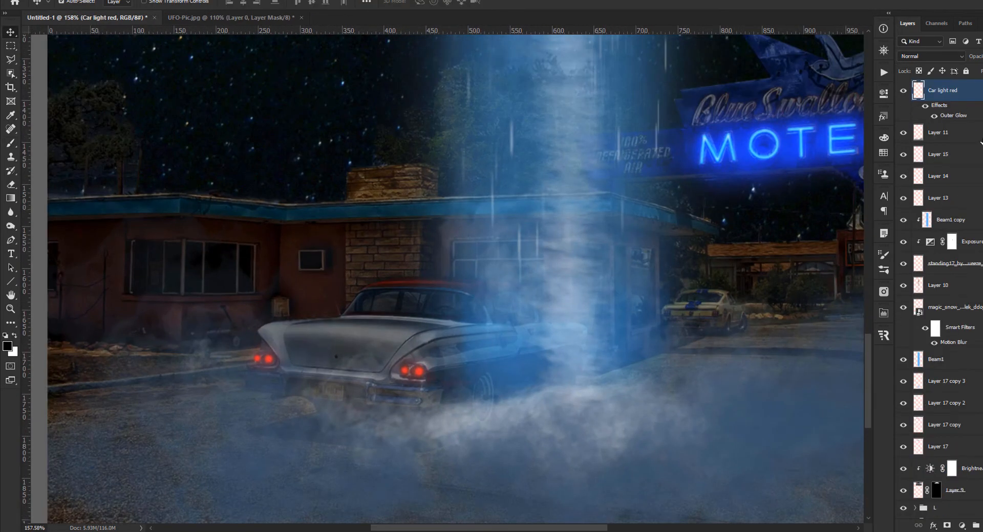
{"action": "scroll", "coordinate": [956, 142], "scroll_direction": "up", "scroll_amount": 1}
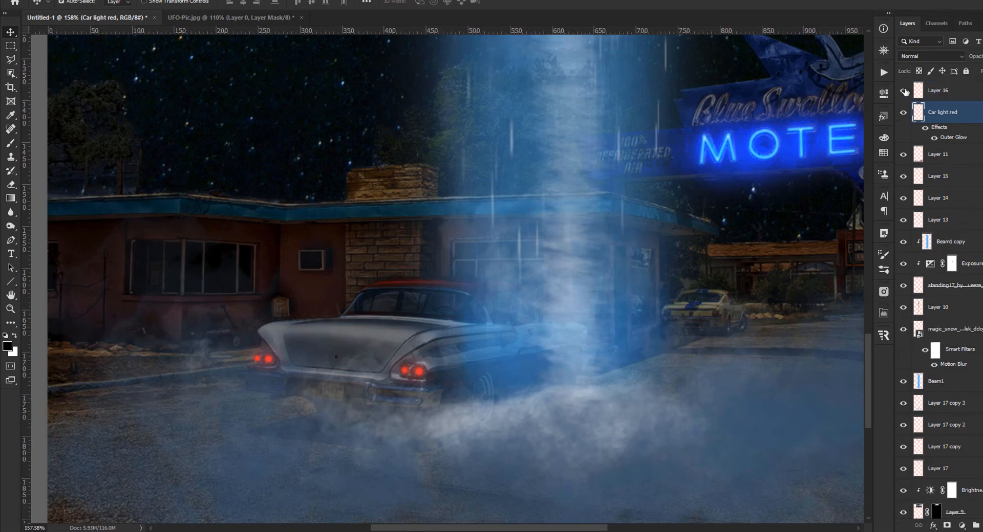
{"action": "double_click", "coordinate": [908, 135]}
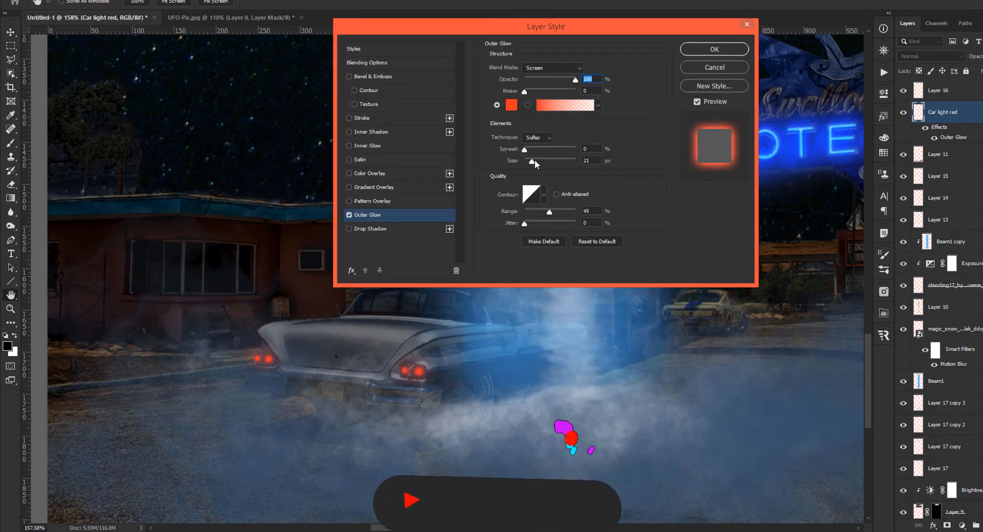
{"action": "left_click_drag", "start_coordinate": [538, 161], "coordinate": [532, 158]}
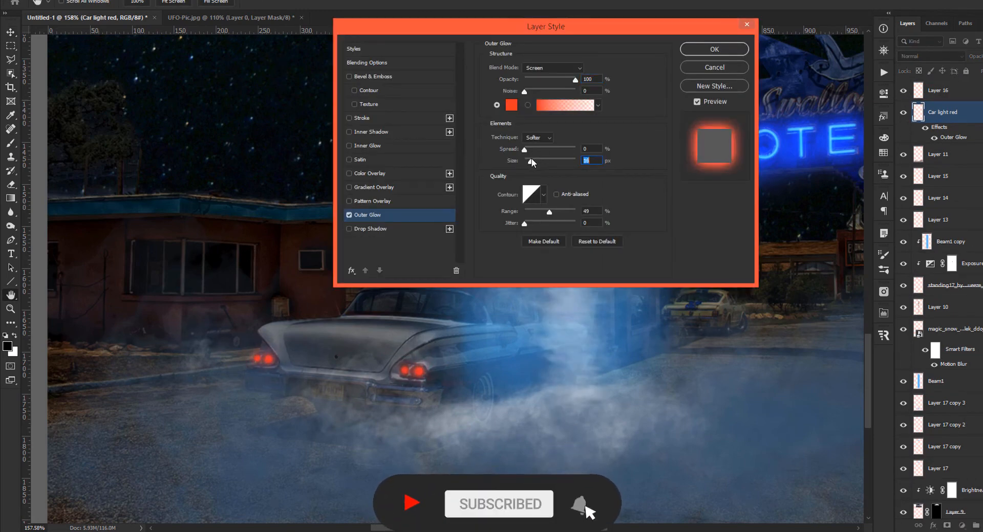
{"action": "left_click", "coordinate": [715, 49]}
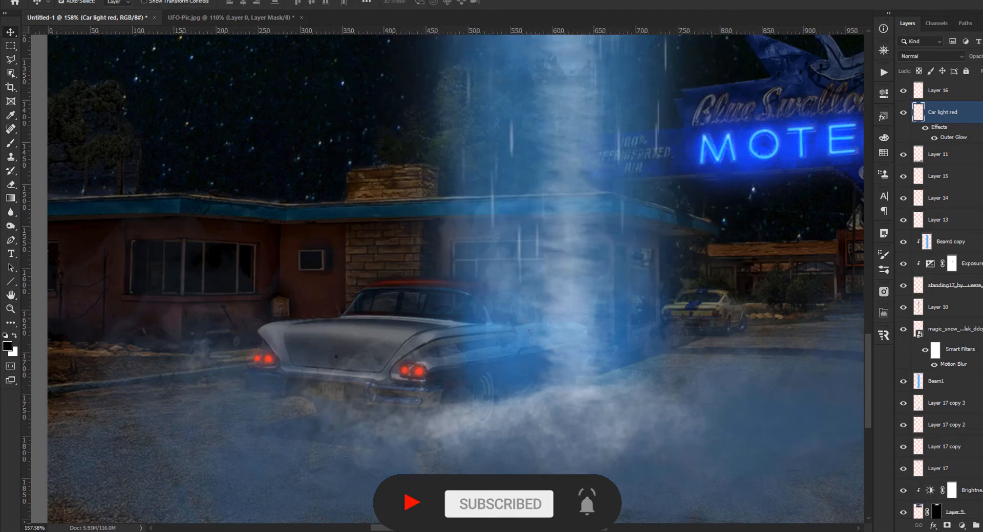
Step: Add a new layer above Car light red and paint a faint orange-red glow over the car's tail lights at 21% brush opacity
{"action": "left_click", "coordinate": [884, 153]}
{"action": "left_click", "coordinate": [755, 251]}
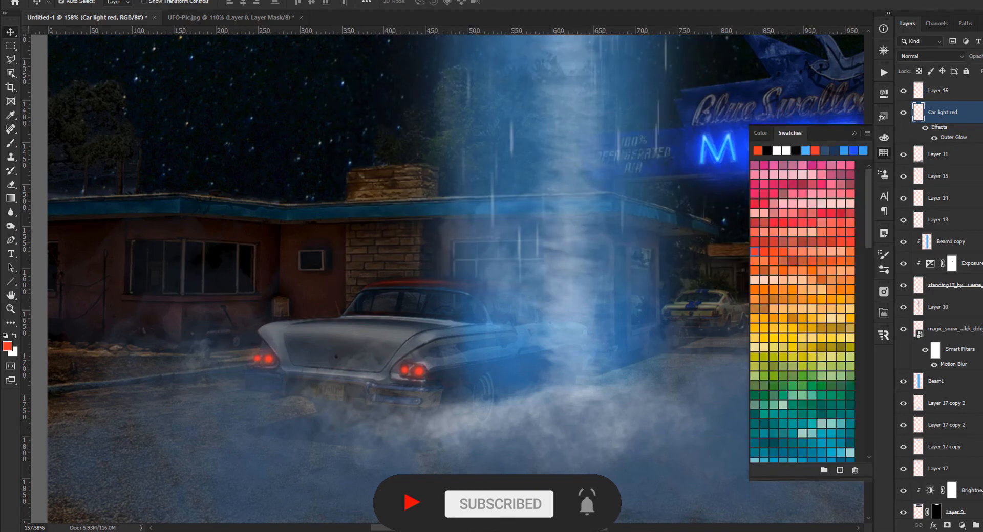
{"action": "key", "text": "ctrl+shift+alt+n"}
{"action": "key", "text": "b"}
{"action": "right_click", "coordinate": [406, 377], "text": "alt"}
{"action": "key", "text": "2"}
{"action": "key", "text": "1"}
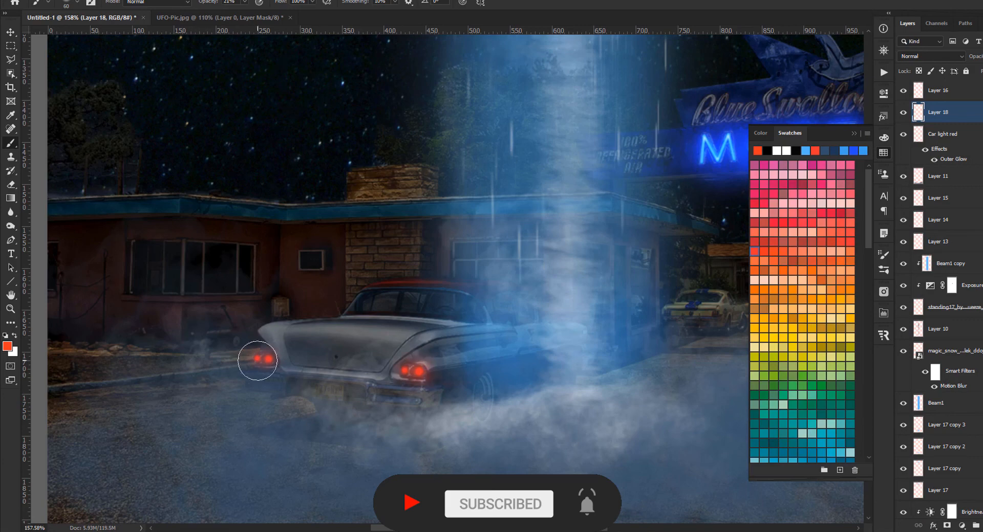
{"action": "scroll", "coordinate": [352, 394], "scroll_direction": "down", "scroll_amount": 5}
{"action": "key", "text": "v"}
{"action": "scroll", "coordinate": [438, 326], "scroll_direction": "down", "scroll_amount": 2}
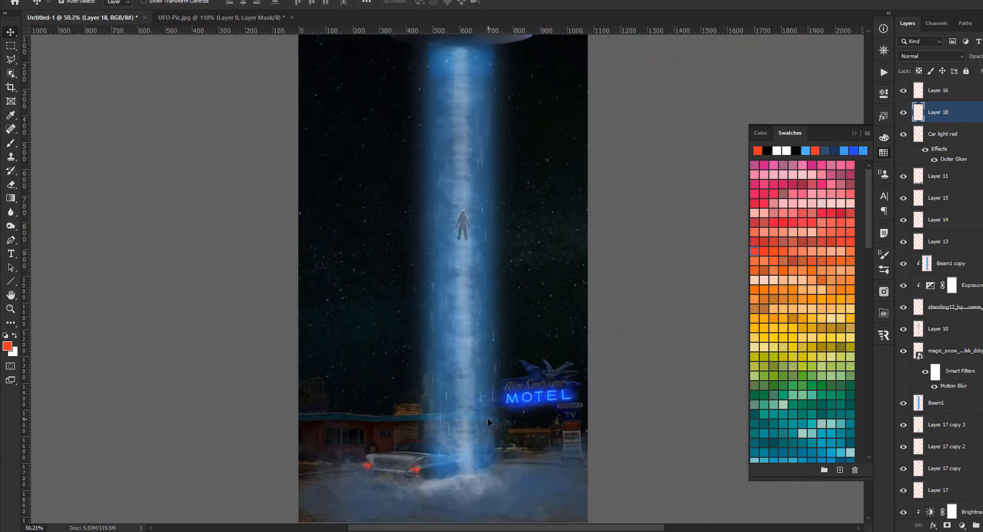
{"action": "left_click", "coordinate": [854, 135]}
Step: Select the white background of the cat photo with the Magic Wand and mask it out so only the cat shows
{"action": "left_click", "coordinate": [955, 90]}
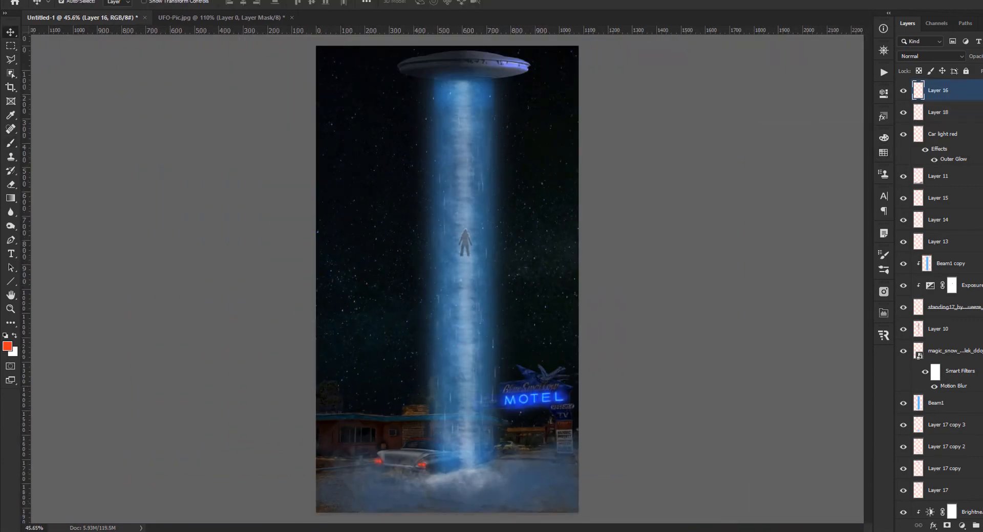
{"action": "key", "text": "w"}
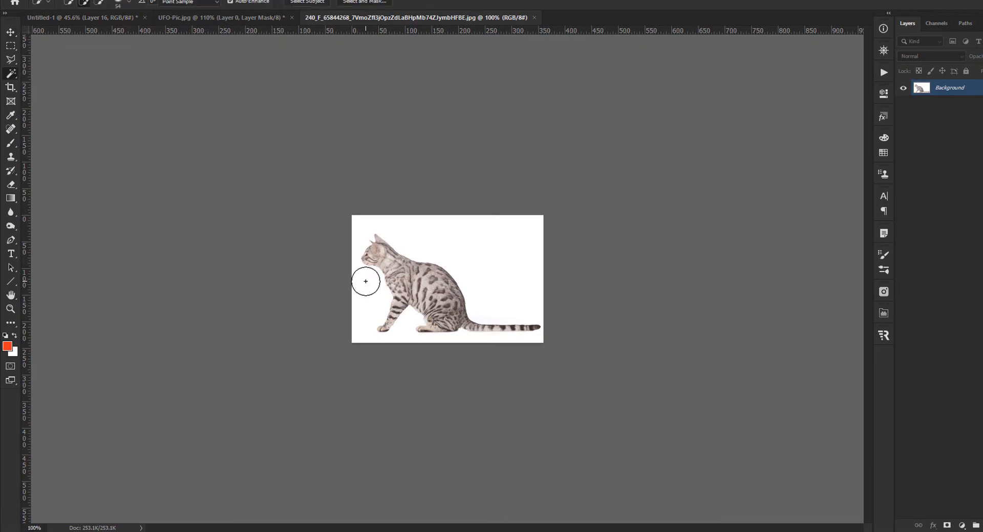
{"action": "key", "text": "shift+w"}
{"action": "left_click", "coordinate": [366, 282]}
{"action": "left_click", "coordinate": [948, 526]}
{"action": "key", "text": "ctrl+i"}
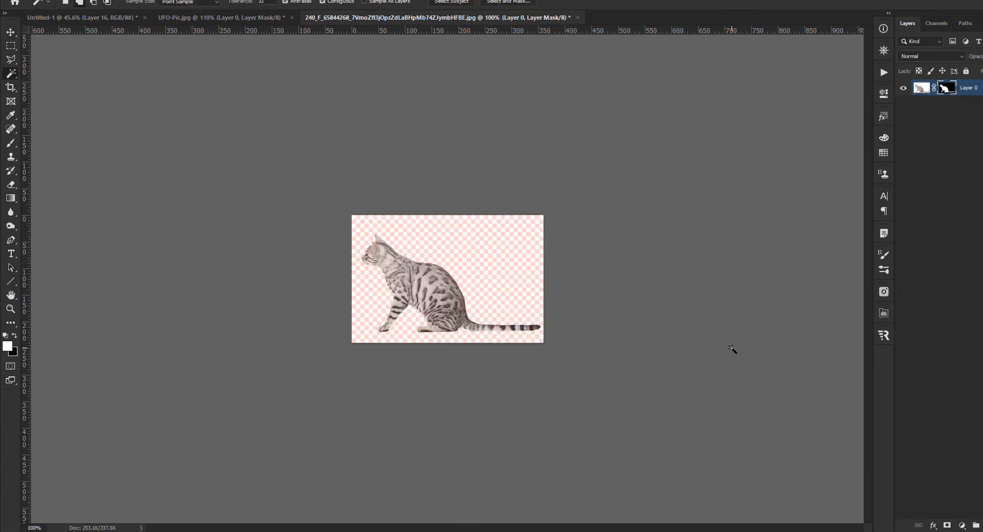
Step: Bring the masked cat into the motel composition and place its layer directly below Layer 17
{"action": "key", "text": "v"}
{"action": "left_click_drag", "start_coordinate": [447, 332], "coordinate": [397, 459]}
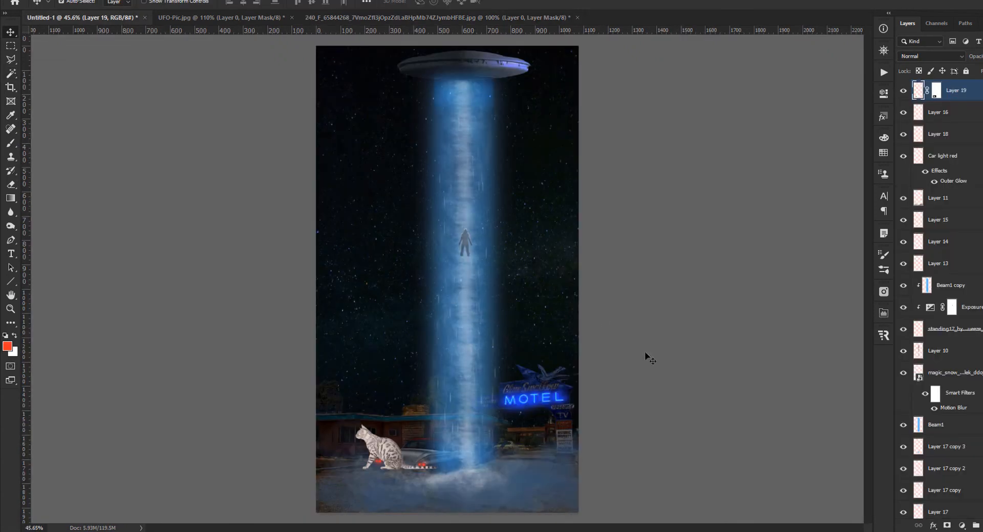
{"action": "left_click_drag", "start_coordinate": [945, 90], "coordinate": [958, 454]}
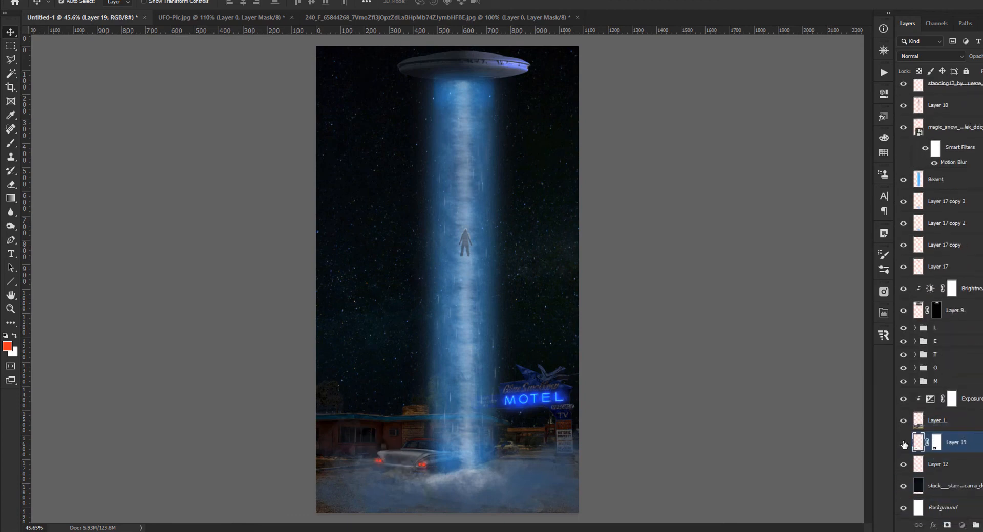
{"action": "key", "text": "ctrl+t"}
{"action": "left_click_drag", "start_coordinate": [391, 461], "coordinate": [408, 457]}
{"action": "key", "text": "Return"}
{"action": "left_click_drag", "start_coordinate": [955, 442], "coordinate": [973, 298]}
{"action": "scroll", "coordinate": [907, 408], "scroll_direction": "up", "scroll_amount": 2}
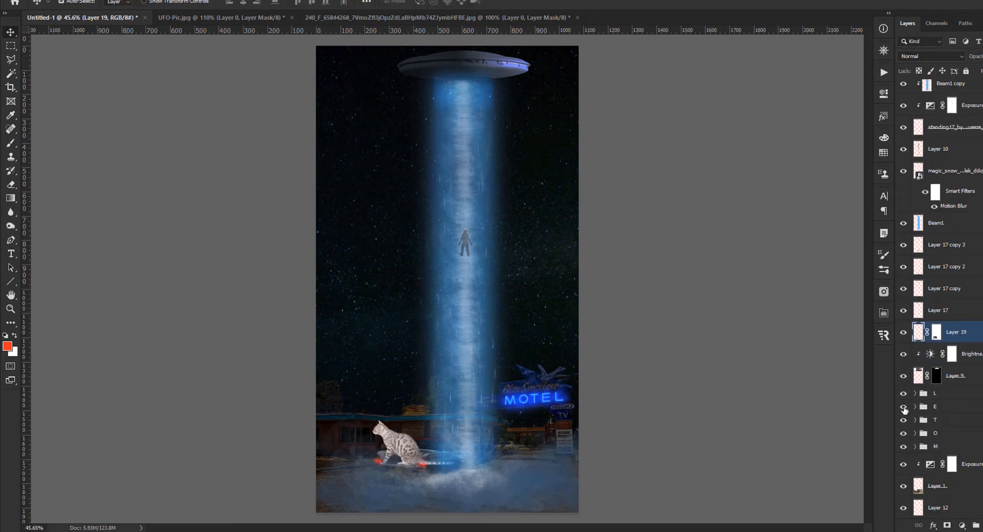
Step: Flip the cat horizontally, shrink it and set it on the rear of the white car's trunk
{"action": "key", "text": "ctrl+t"}
{"action": "right_click", "coordinate": [410, 442]}
{"action": "left_click", "coordinate": [436, 425]}
{"action": "scroll", "coordinate": [405, 465], "scroll_direction": "up", "scroll_amount": 5}
{"action": "left_click_drag", "start_coordinate": [549, 312], "coordinate": [375, 422]}
{"action": "scroll", "coordinate": [426, 403], "scroll_direction": "up", "scroll_amount": 4}
{"action": "scroll", "coordinate": [357, 450], "scroll_direction": "down", "scroll_amount": 9}
{"action": "key", "text": "Return"}
{"action": "scroll", "coordinate": [368, 443], "scroll_direction": "up", "scroll_amount": 3}
{"action": "scroll", "coordinate": [368, 444], "scroll_direction": "up", "scroll_amount": 5}
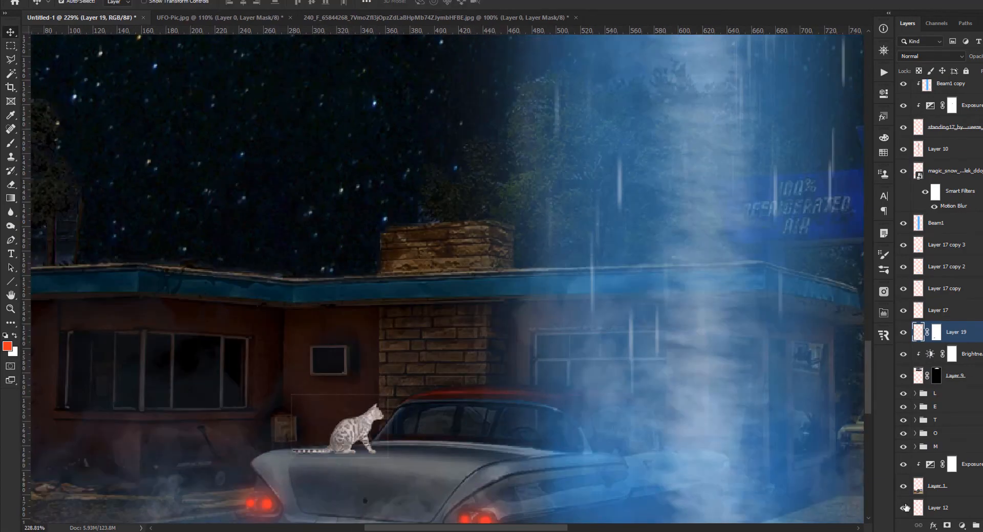
Step: Clip a copy of the Exposure adjustment to the cat with exposure -2.05, offset -0.0511 and gamma correction 0.90
{"action": "scroll", "coordinate": [961, 141], "scroll_direction": "up", "scroll_amount": 1}
{"action": "left_click_drag", "start_coordinate": [974, 135], "coordinate": [971, 343]}
{"action": "left_click", "coordinate": [928, 364], "text": "alt"}
{"action": "double_click", "coordinate": [930, 353]}
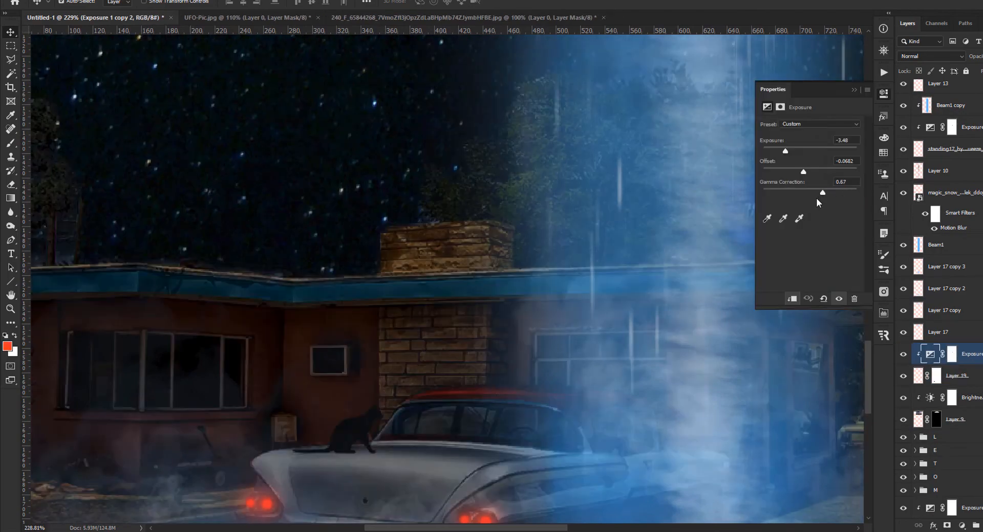
{"action": "left_click_drag", "start_coordinate": [785, 151], "coordinate": [805, 171]}
{"action": "key", "text": "ctrl+0"}
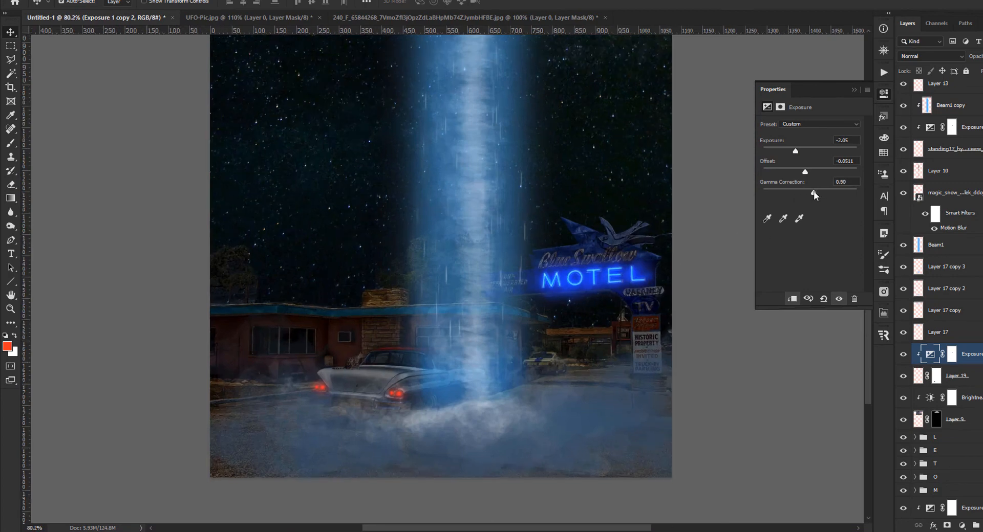
Step: Duplicate the cat layer, apply the lower copy's mask and turn that copy black with the lowest Hue/Saturation lightness
{"action": "left_click", "coordinate": [957, 376]}
{"action": "key", "text": "ctrl+j"}
{"action": "left_click", "coordinate": [966, 402]}
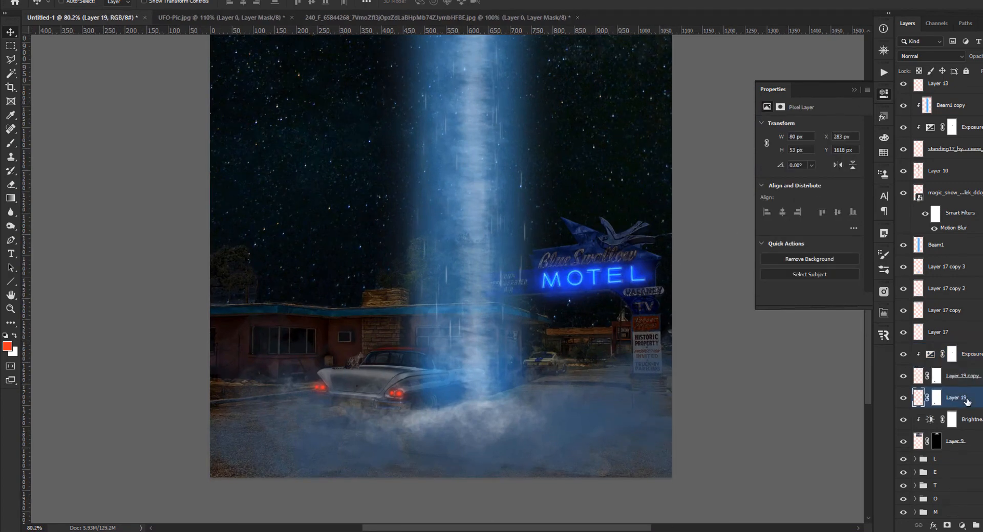
{"action": "right_click", "coordinate": [967, 400]}
{"action": "left_click", "coordinate": [861, 231]}
{"action": "right_click", "coordinate": [944, 399]}
{"action": "left_click", "coordinate": [838, 272]}
{"action": "key", "text": "ctrl+u"}
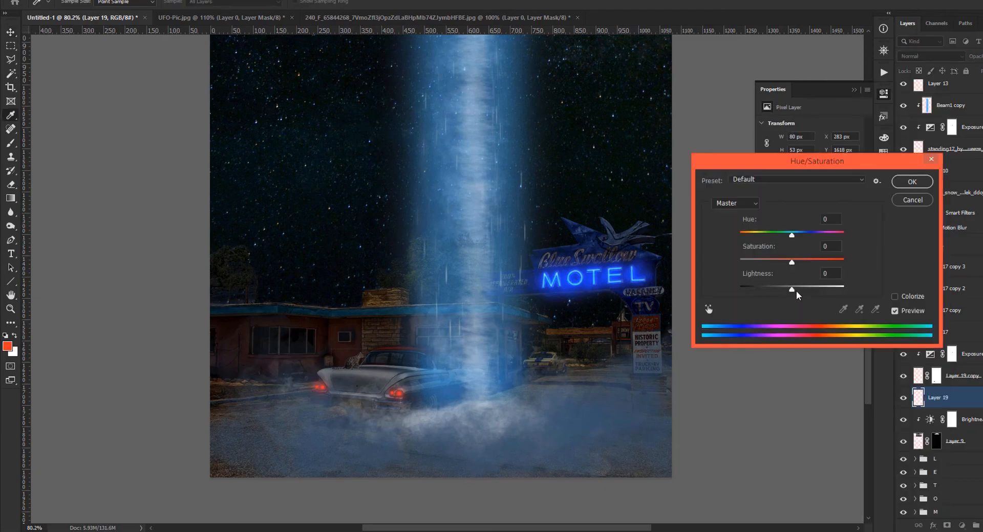
{"action": "left_click_drag", "start_coordinate": [793, 291], "coordinate": [728, 297]}
{"action": "key", "text": "Return"}
Step: Transform the black cat copy into a vertically flipped, flattened and skewed shadow on the car trunk, about 25% of its height
{"action": "key", "text": "ctrl+t"}
{"action": "scroll", "coordinate": [313, 390], "scroll_direction": "up", "scroll_amount": 6}
{"action": "left_click_drag", "start_coordinate": [373, 322], "coordinate": [355, 360]}
{"action": "scroll", "coordinate": [374, 366], "scroll_direction": "up", "scroll_amount": 5}
{"action": "right_click", "coordinate": [363, 354]}
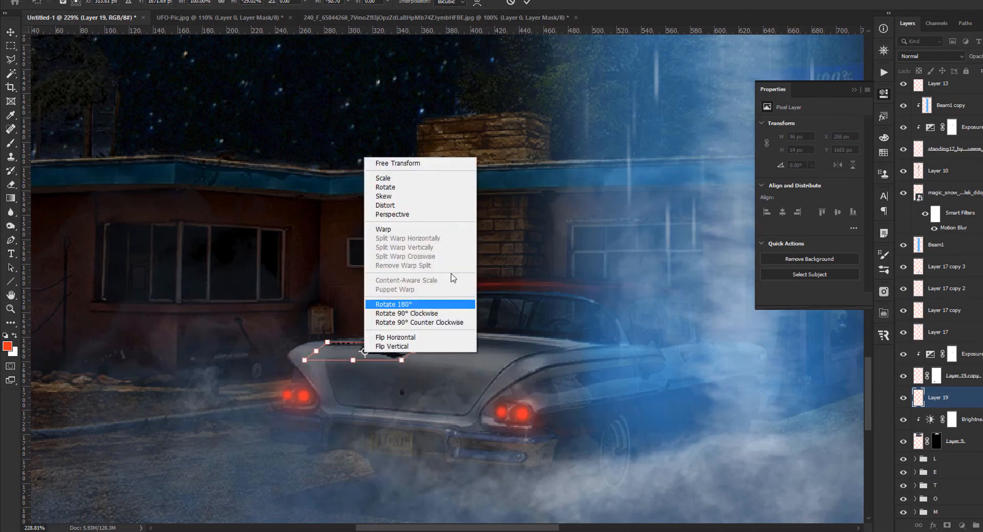
{"action": "left_click", "coordinate": [527, 299]}
{"action": "key", "text": "Return"}
Step: Nudge the cat's shadow on the trunk to X 267 px and Y 1665 px
{"action": "scroll", "coordinate": [467, 327], "scroll_direction": "down", "scroll_amount": 5}
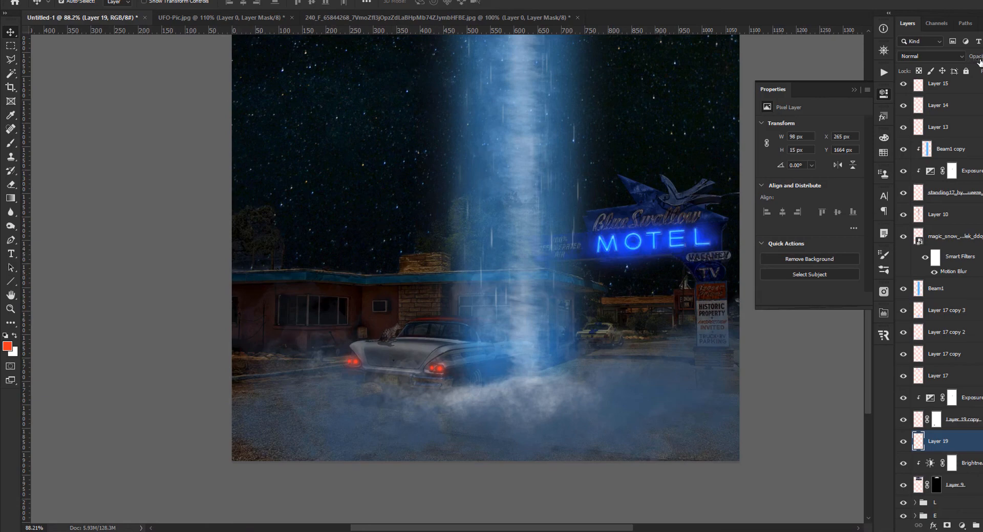
{"action": "scroll", "coordinate": [390, 374], "scroll_direction": "up", "scroll_amount": 5}
{"action": "key", "text": "ctrl+t"}
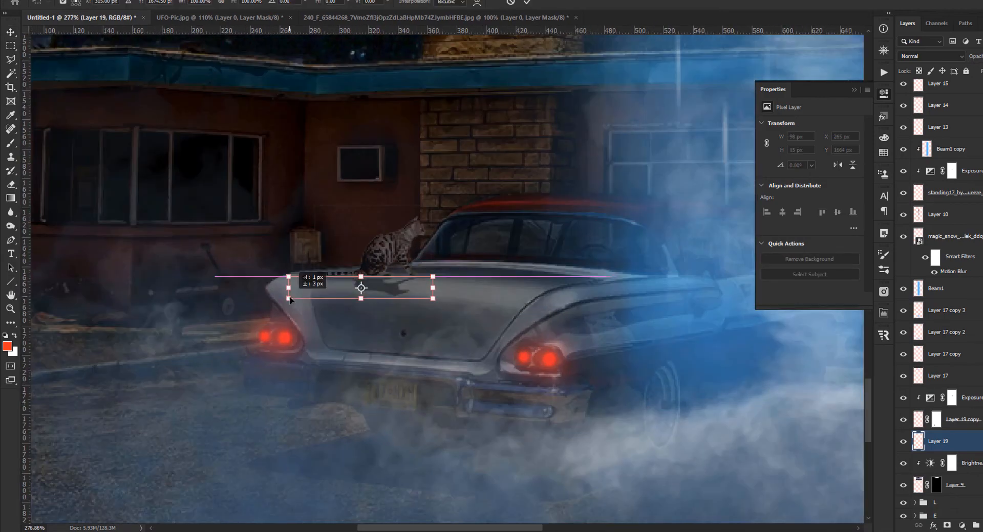
{"action": "scroll", "coordinate": [288, 289], "scroll_direction": "up", "scroll_amount": 3}
{"action": "key", "text": "Return"}
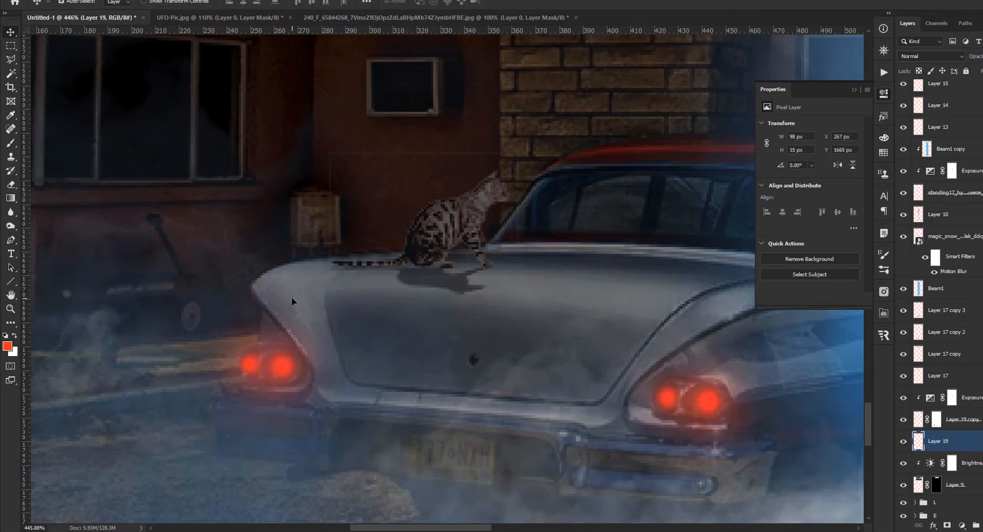
{"action": "scroll", "coordinate": [291, 297], "scroll_direction": "down", "scroll_amount": 6}
{"action": "scroll", "coordinate": [398, 390], "scroll_direction": "up", "scroll_amount": 4}
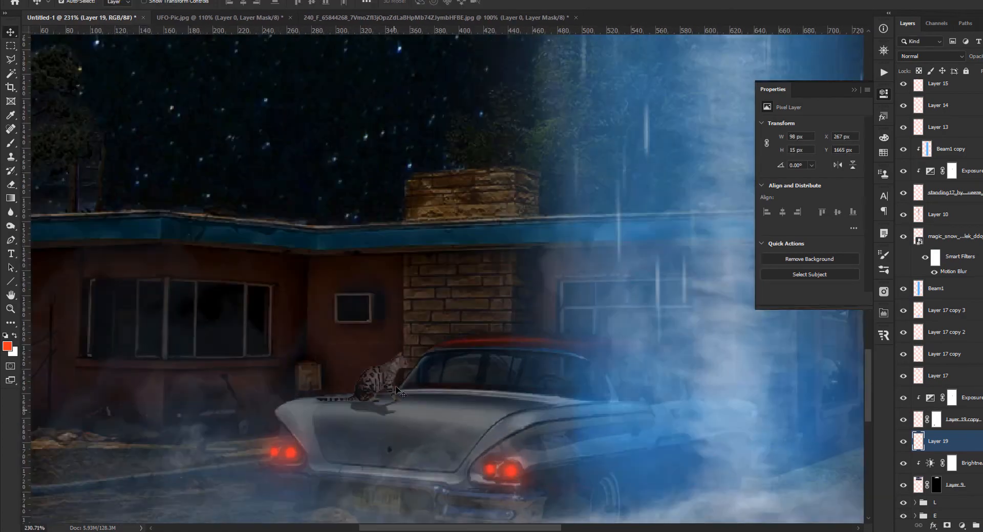
{"action": "scroll", "coordinate": [396, 387], "scroll_direction": "up", "scroll_amount": 5}
Step: Clean up the area around the cat on its layer mask, using a small black brush and a selection
{"action": "left_click", "coordinate": [397, 372]}
{"action": "left_click", "coordinate": [405, 346]}
{"action": "left_click", "coordinate": [936, 419]}
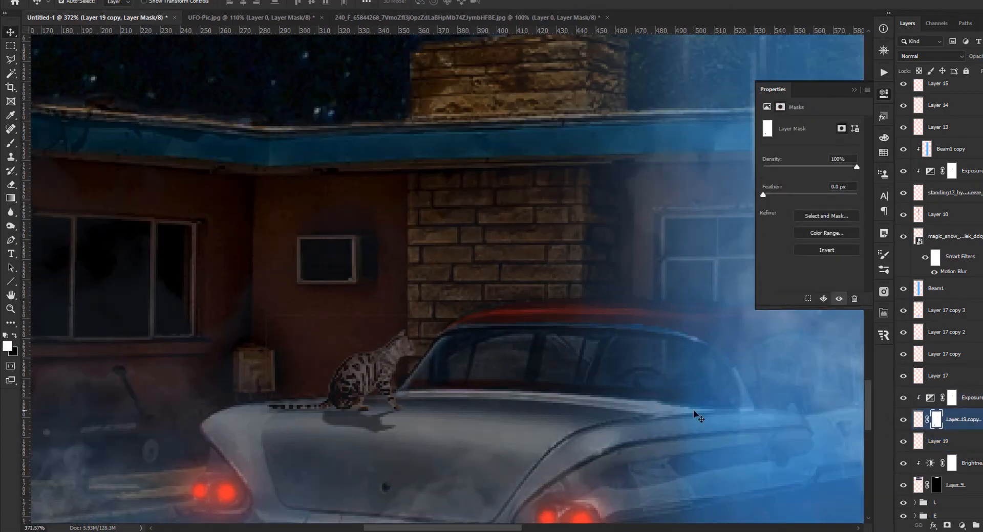
{"action": "key", "text": "b"}
{"action": "key", "text": "x"}
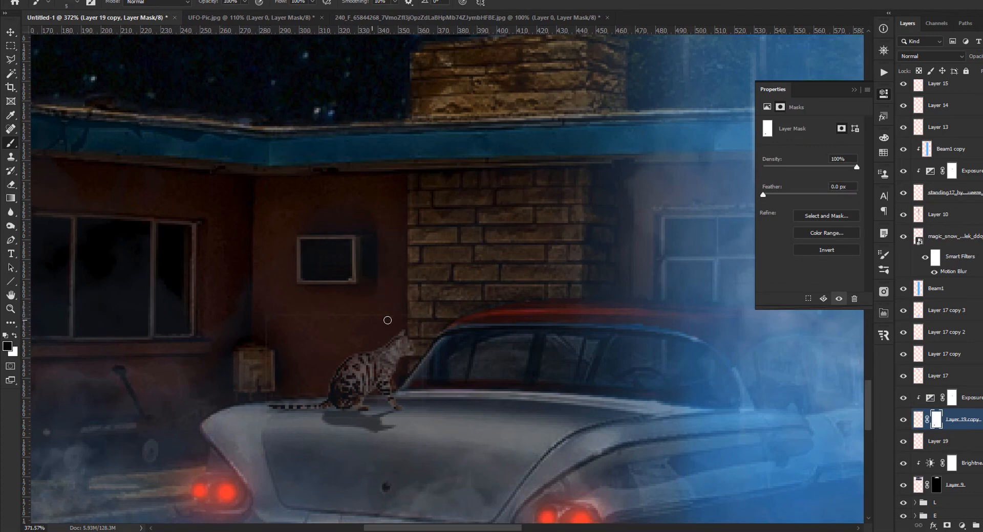
{"action": "key", "text": "ctrl+shift+z"}
{"action": "key", "text": "v"}
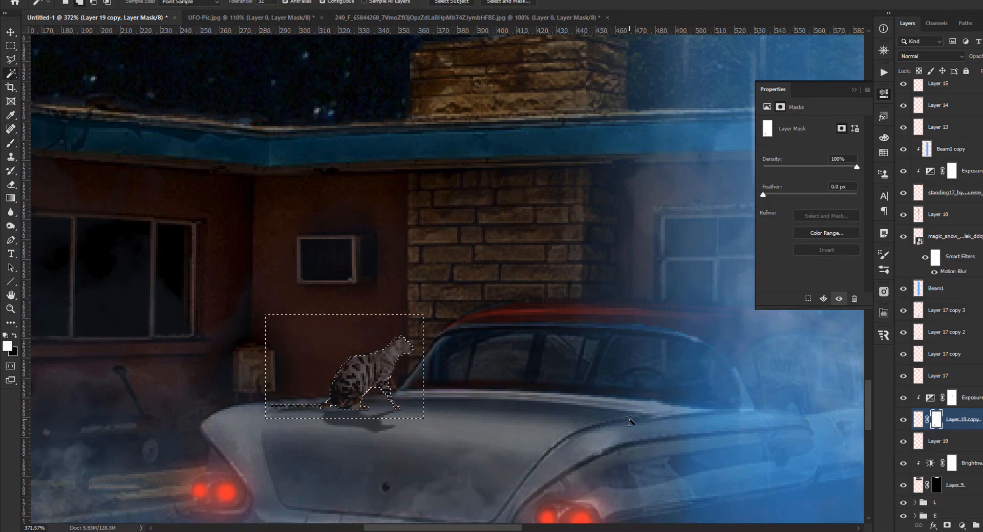
Step: Check the cat's shadow against the whole scene and delete the shadow layer
{"action": "scroll", "coordinate": [307, 420], "scroll_direction": "down", "scroll_amount": 5}
{"action": "scroll", "coordinate": [394, 377], "scroll_direction": "down", "scroll_amount": 3}
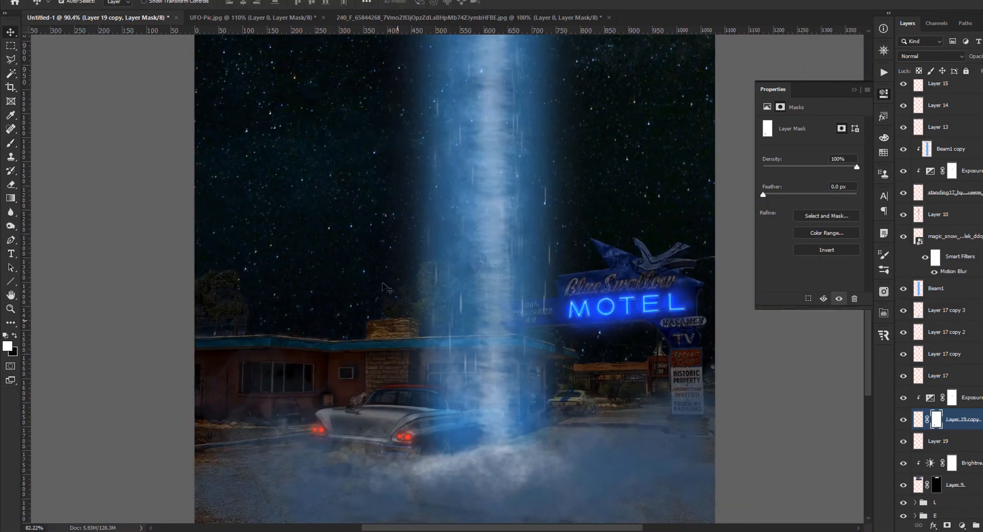
{"action": "scroll", "coordinate": [410, 373], "scroll_direction": "up", "scroll_amount": 6}
{"action": "scroll", "coordinate": [434, 367], "scroll_direction": "down", "scroll_amount": 5}
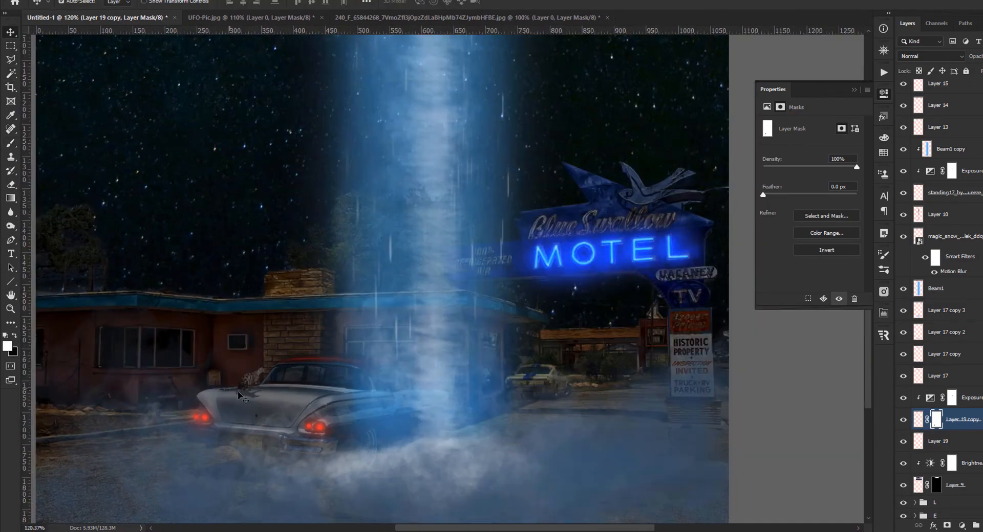
{"action": "scroll", "coordinate": [279, 390], "scroll_direction": "up", "scroll_amount": 3}
{"action": "scroll", "coordinate": [281, 392], "scroll_direction": "up", "scroll_amount": 3}
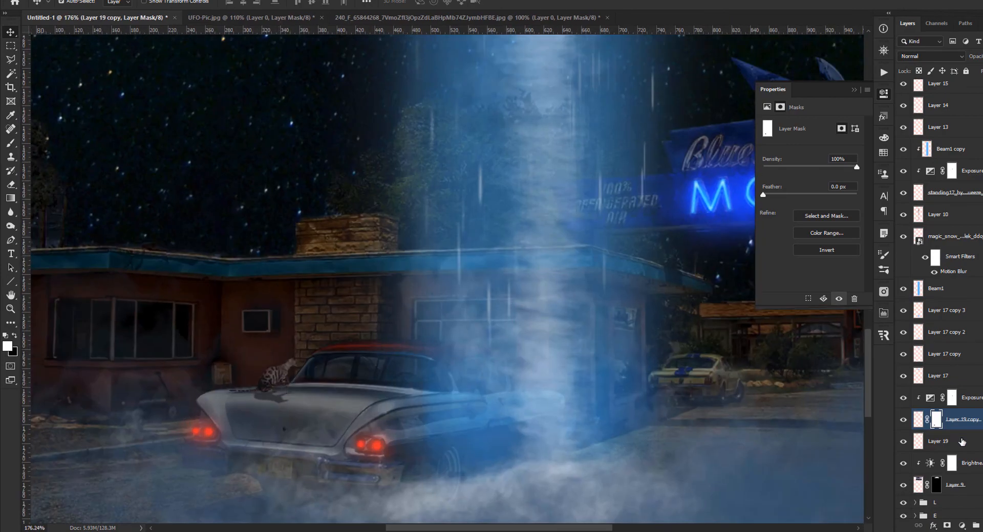
{"action": "left_click", "coordinate": [962, 442]}
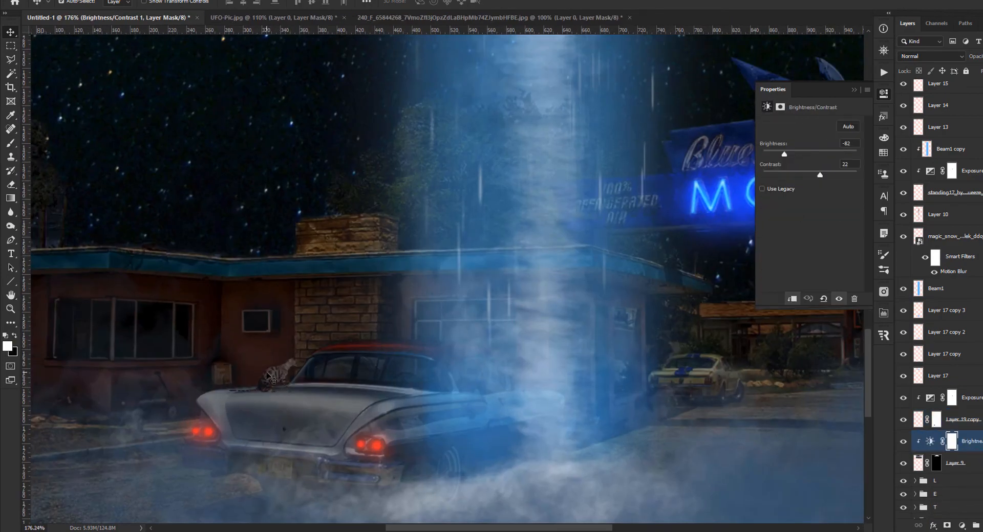
Step: Move the cat image within its layer slightly down onto the car trunk, to X 281 px and Y 1622 px
{"action": "left_click", "coordinate": [266, 387]}
{"action": "left_click", "coordinate": [506, 191]}
{"action": "left_click", "coordinate": [267, 385], "text": "ctrl"}
{"action": "left_click", "coordinate": [920, 421]}
{"action": "key", "text": "ctrl+t"}
{"action": "left_click_drag", "start_coordinate": [268, 376], "coordinate": [266, 381]}
{"action": "key", "text": "Return"}
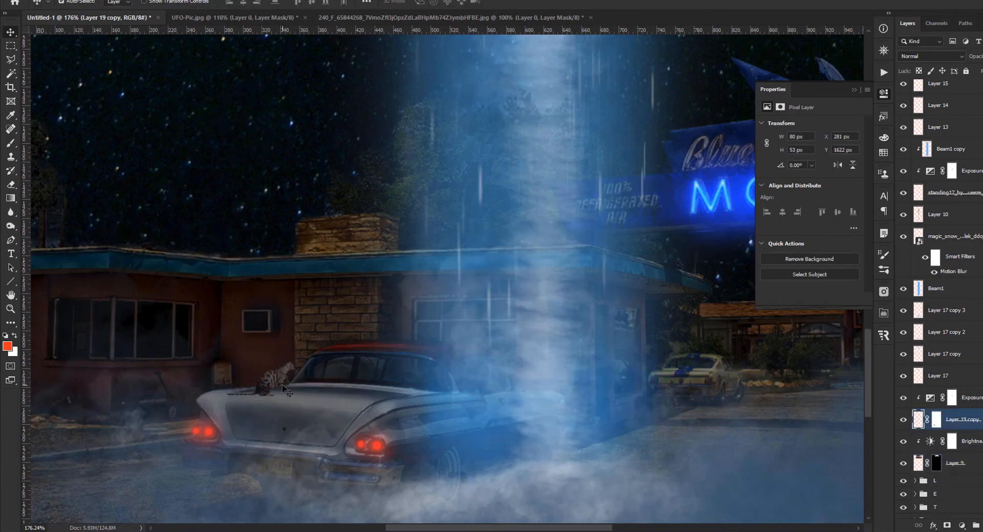
Step: Puppet-warp the cat by pinning its tail, paws and head, pulling the head back and up and lowering the front paw
{"action": "scroll", "coordinate": [249, 378], "scroll_direction": "up", "scroll_amount": 3}
{"action": "left_click", "coordinate": [45, 1]}
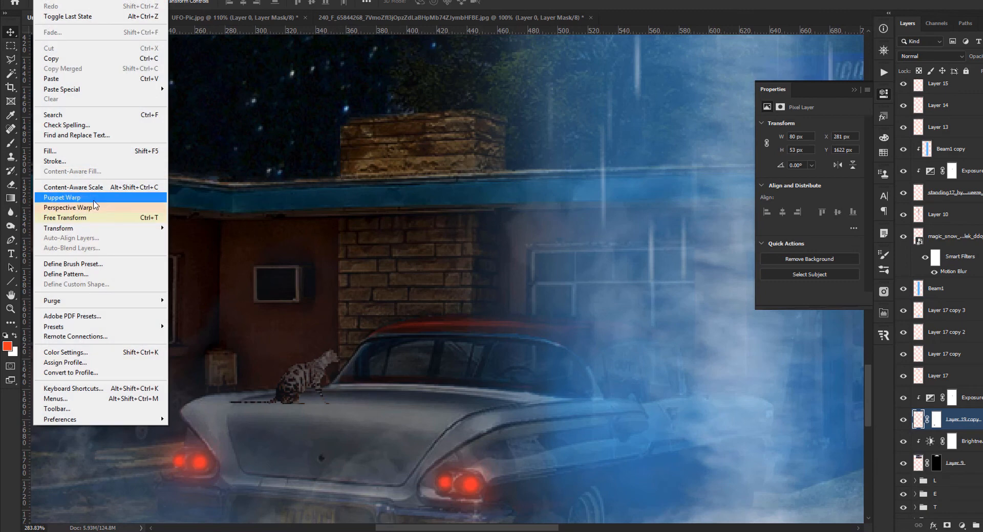
{"action": "left_click", "coordinate": [62, 197]}
{"action": "scroll", "coordinate": [335, 357], "scroll_direction": "up", "scroll_amount": 2}
{"action": "left_click", "coordinate": [334, 352]}
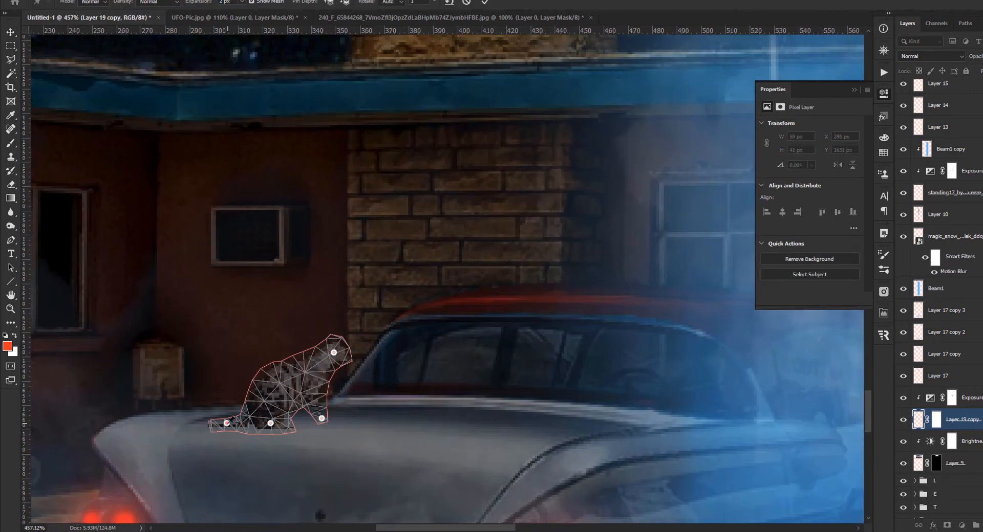
{"action": "left_click_drag", "start_coordinate": [334, 353], "coordinate": [312, 342]}
{"action": "left_click_drag", "start_coordinate": [321, 418], "coordinate": [322, 423]}
{"action": "key", "text": "Return"}
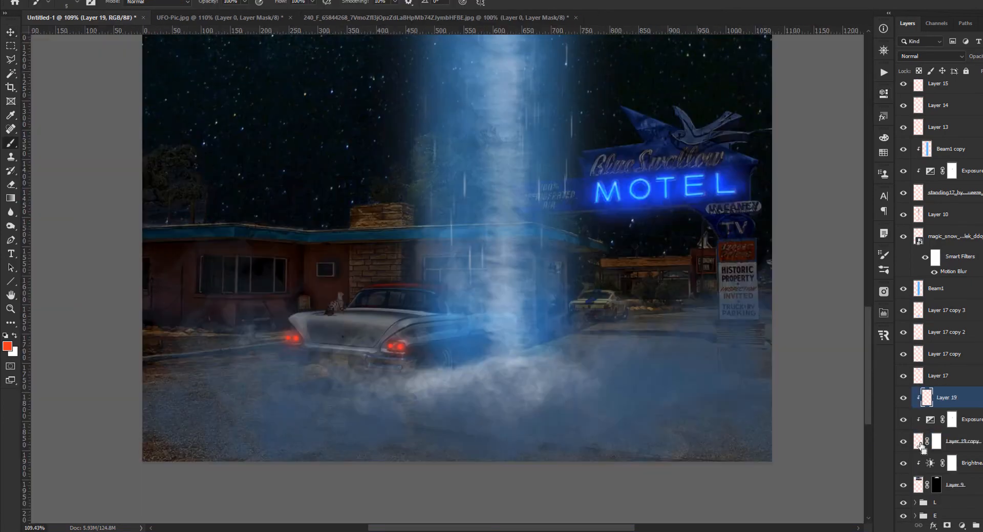
Step: Load the cat's outline as a selection and paint light blue along its beam-facing side on the clipped Layer 19
{"action": "scroll", "coordinate": [337, 447], "scroll_direction": "up", "scroll_amount": 3}
{"action": "right_click", "coordinate": [343, 307], "text": "alt"}
{"action": "scroll", "coordinate": [348, 310], "scroll_direction": "up", "scroll_amount": 2}
{"action": "key", "text": "x"}
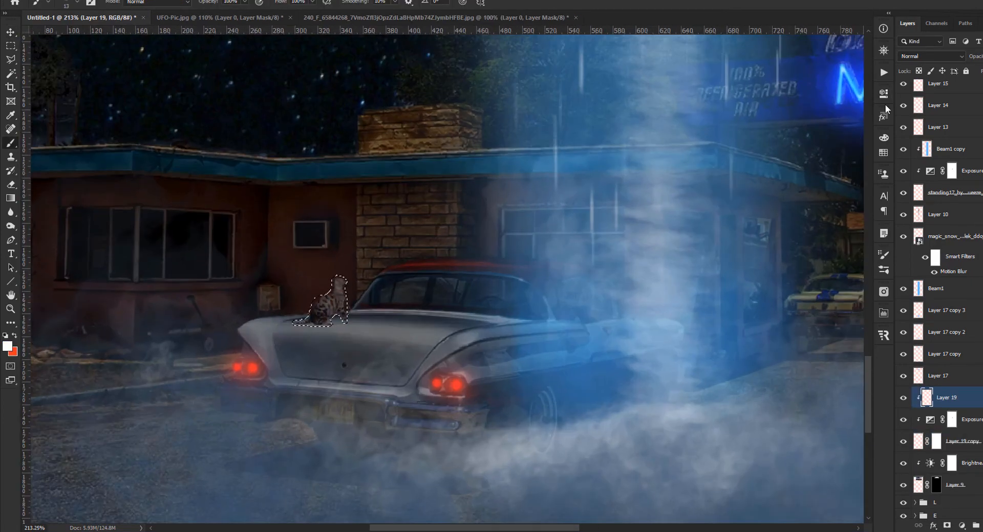
{"action": "left_click", "coordinate": [884, 153]}
{"action": "left_click", "coordinate": [844, 151]}
{"action": "left_click", "coordinate": [853, 135]}
{"action": "mouse_move", "coordinate": [340, 259]}
{"action": "left_mouse_down"}
{"action": "mouse_move", "coordinate": [329, 292]}
{"action": "mouse_move", "coordinate": [356, 333]}
{"action": "left_mouse_up"}
Step: Brush more light blue onto the cat at 30% opacity inside the selection and undo the excess strokes
{"action": "right_click", "coordinate": [334, 297], "text": "alt"}
{"action": "key", "text": "3"}
{"action": "mouse_move", "coordinate": [336, 295]}
{"action": "left_mouse_down"}
{"action": "mouse_move", "coordinate": [323, 343]}
{"action": "mouse_move", "coordinate": [328, 309]}
{"action": "left_mouse_up"}
{"action": "key", "text": "ctrl+z"}
{"action": "key", "text": "ctrl+z"}
{"action": "key", "text": "ctrl+z"}
{"action": "key", "text": "ctrl+z"}
{"action": "key", "text": "ctrl+z"}
{"action": "key", "text": "ctrl+z"}
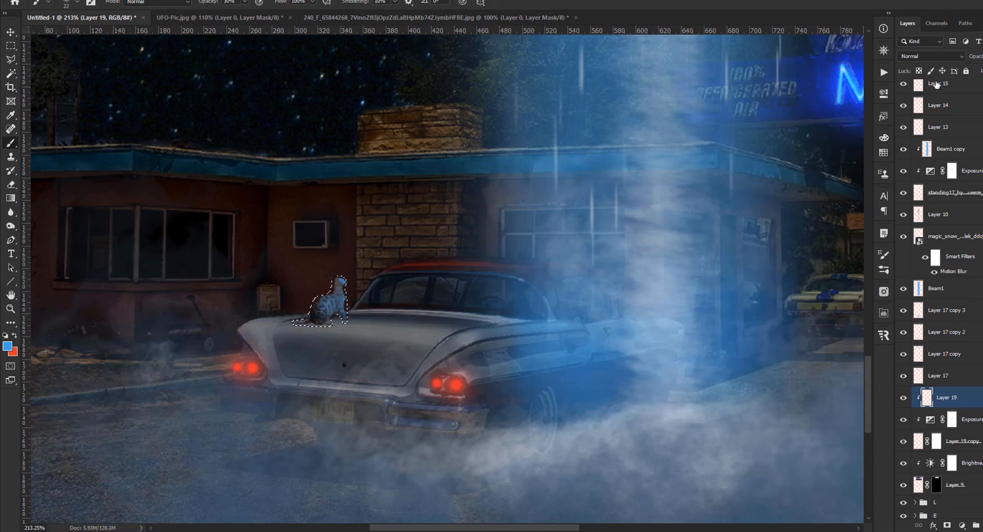
{"action": "scroll", "coordinate": [323, 282], "scroll_direction": "down", "scroll_amount": 6}
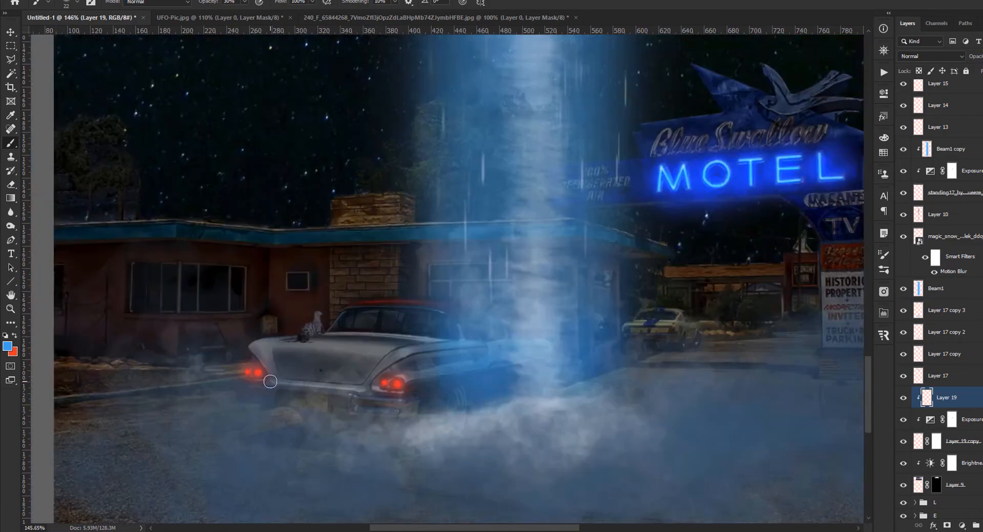
Step: Paint a small black shadow under the cat on a new layer above the Brightness/Contrast layer, with a tiny brush at 30% opacity
{"action": "left_click", "coordinate": [975, 442]}
{"action": "left_click", "coordinate": [973, 464]}
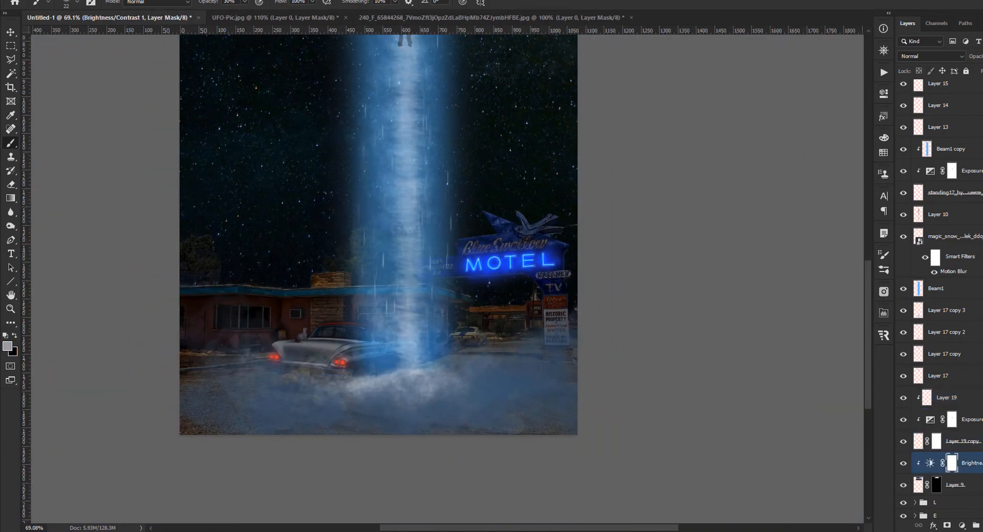
{"action": "key", "text": "ctrl+alt+shift+n"}
{"action": "scroll", "coordinate": [297, 374], "scroll_direction": "up", "scroll_amount": 3}
{"action": "key", "text": "d"}
{"action": "scroll", "coordinate": [303, 371], "scroll_direction": "up", "scroll_amount": 4}
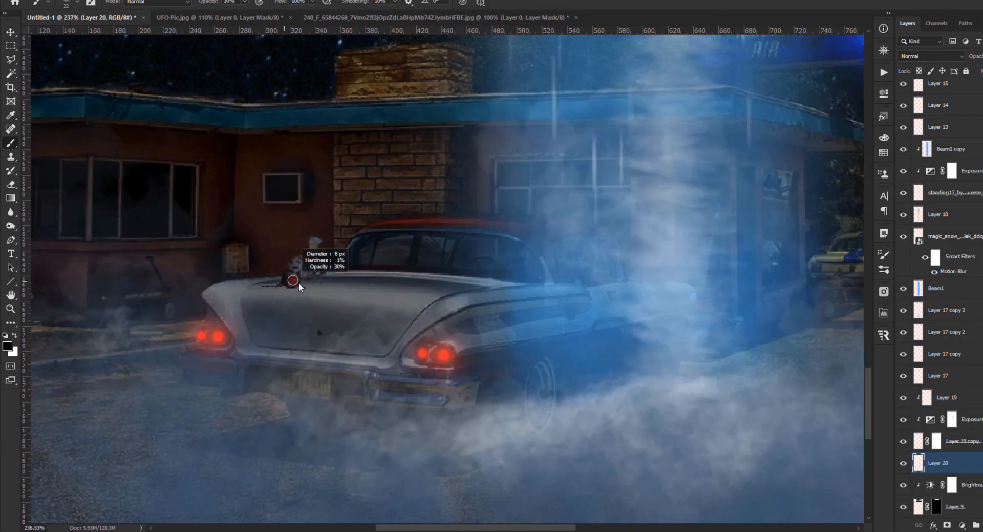
{"action": "key", "text": "bracketleft"}
{"action": "key", "text": "bracketleft"}
{"action": "key", "text": "bracketleft"}
{"action": "key", "text": "bracketleft"}
{"action": "key", "text": "bracketleft"}
{"action": "scroll", "coordinate": [287, 277], "scroll_direction": "up", "scroll_amount": 2}
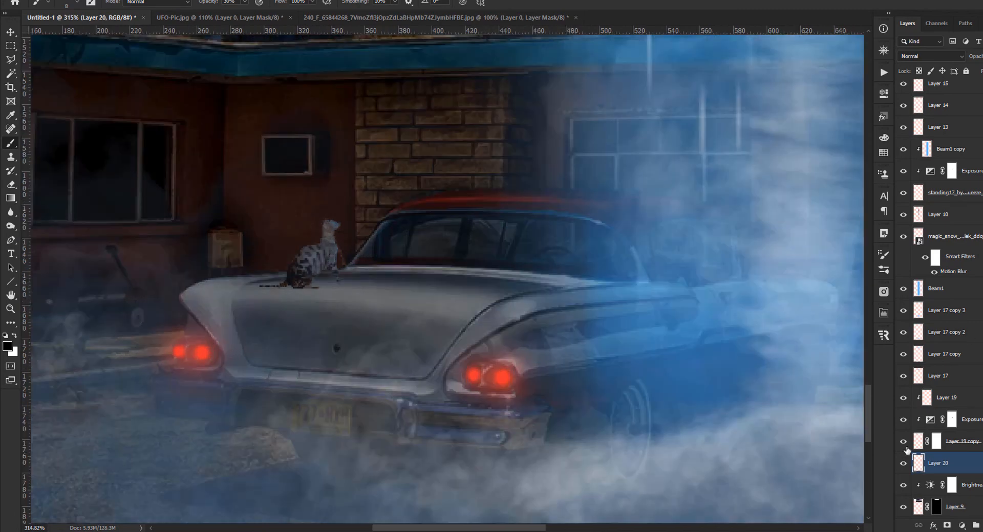
{"action": "mouse_move", "coordinate": [285, 282]}
{"action": "left_mouse_down"}
{"action": "mouse_move", "coordinate": [231, 285]}
{"action": "mouse_move", "coordinate": [280, 285]}
{"action": "mouse_move", "coordinate": [264, 294]}
{"action": "mouse_move", "coordinate": [256, 289]}
{"action": "mouse_move", "coordinate": [316, 287]}
{"action": "mouse_move", "coordinate": [256, 287]}
{"action": "left_mouse_up"}
{"action": "key", "text": "e"}
{"action": "key", "text": "b"}
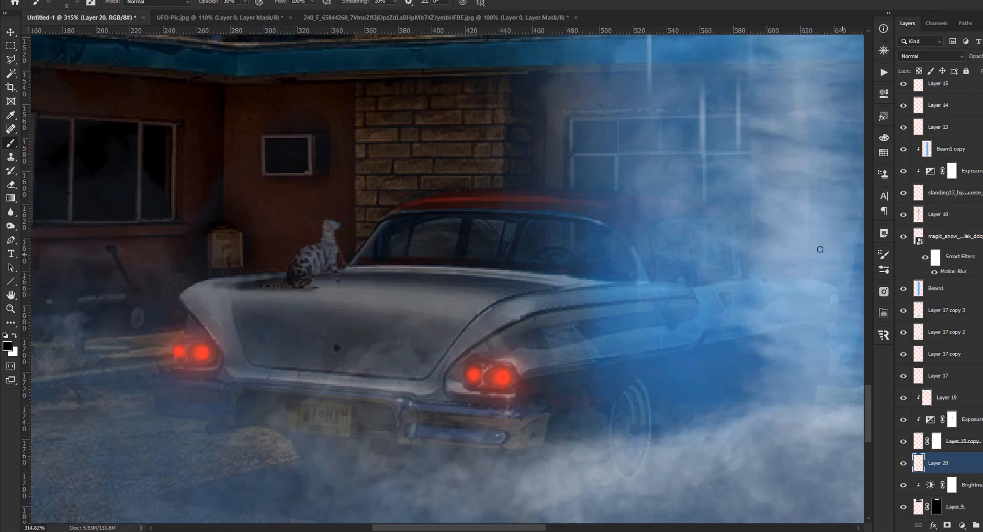
{"action": "scroll", "coordinate": [311, 388], "scroll_direction": "down", "scroll_amount": 15}
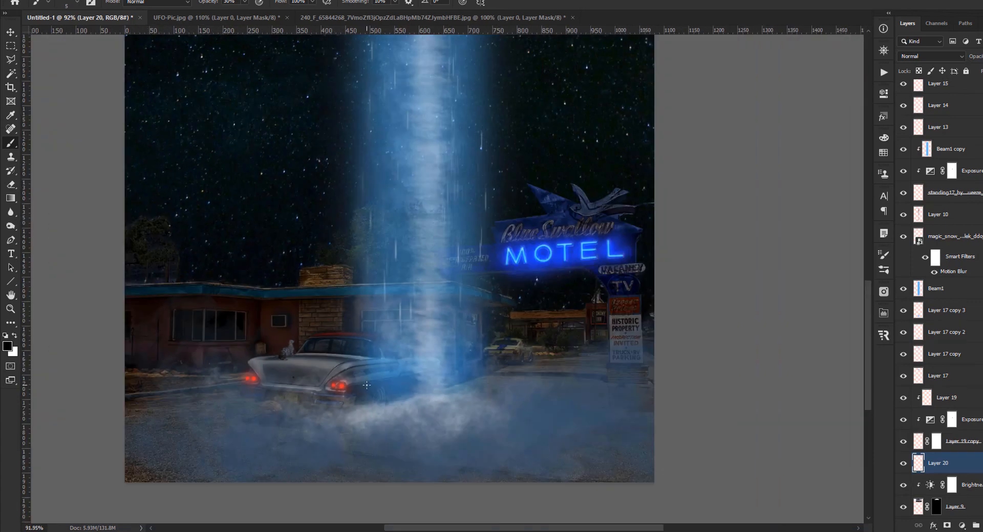
Step: Paint dark blue smoke by the car on Layer 16 with a large smoke brush and compare with the layer hidden and shown
{"action": "scroll", "coordinate": [307, 418], "scroll_direction": "down", "scroll_amount": 3}
{"action": "key", "text": "v"}
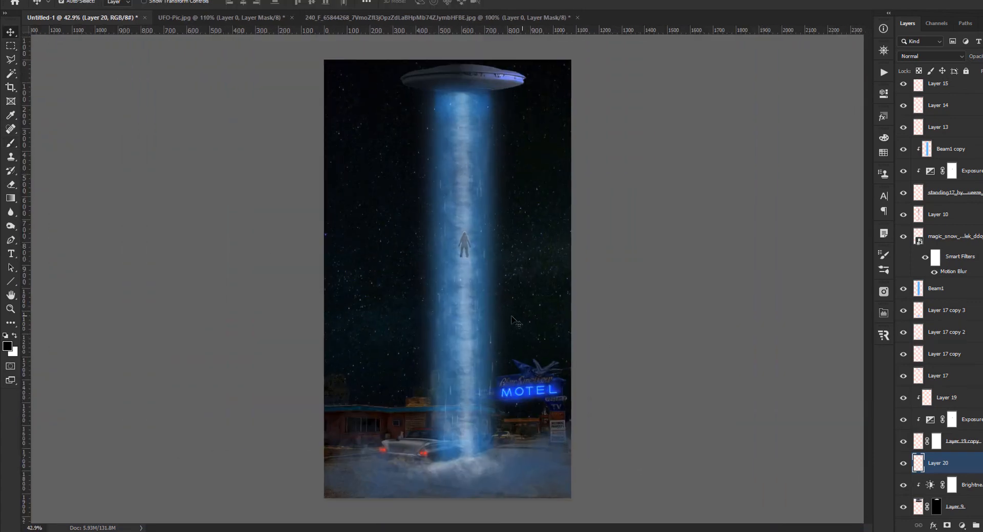
{"action": "scroll", "coordinate": [954, 93], "scroll_direction": "up", "scroll_amount": 2}
{"action": "left_click", "coordinate": [948, 91]}
{"action": "key", "text": "b"}
{"action": "scroll", "coordinate": [151, 351], "scroll_direction": "down", "scroll_amount": 1}
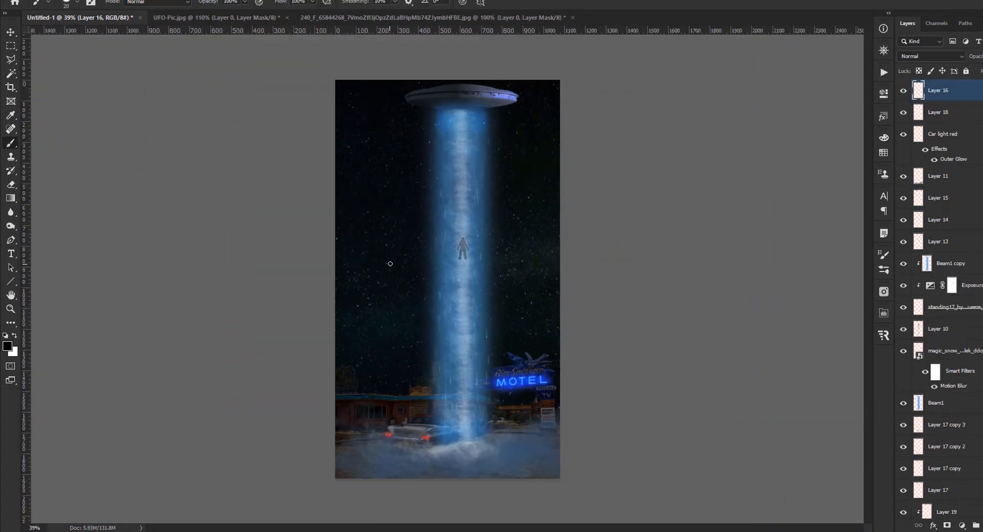
{"action": "right_click", "coordinate": [467, 268]}
{"action": "double_click", "coordinate": [502, 247]}
{"action": "left_click", "coordinate": [883, 153]}
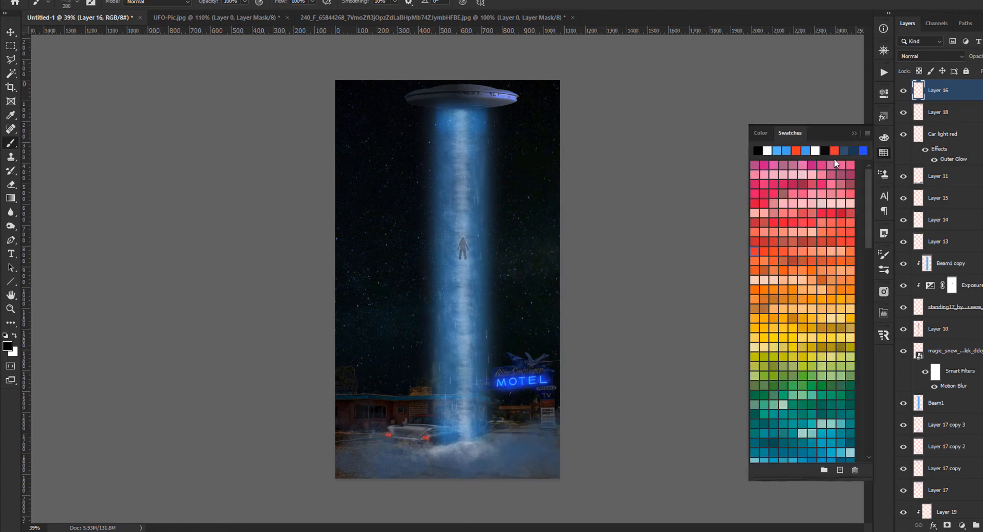
{"action": "left_click", "coordinate": [845, 151]}
{"action": "left_click_drag", "start_coordinate": [413, 442], "coordinate": [427, 441]}
{"action": "left_click", "coordinate": [904, 91]}
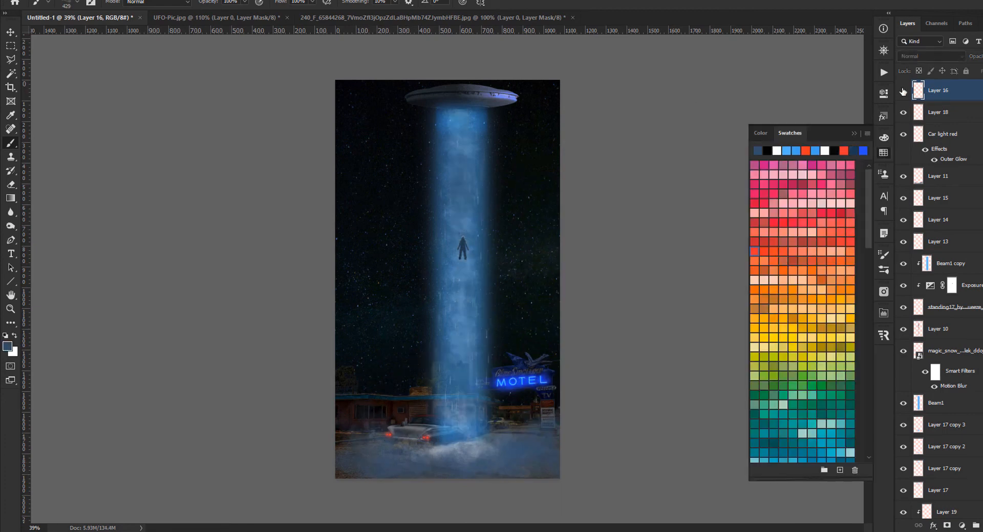
{"action": "left_click", "coordinate": [903, 91]}
Step: Paint light blue smoke over the ground around the car on a new layer at the top of the stack
{"action": "key", "text": "ctrl+shift+alt+n"}
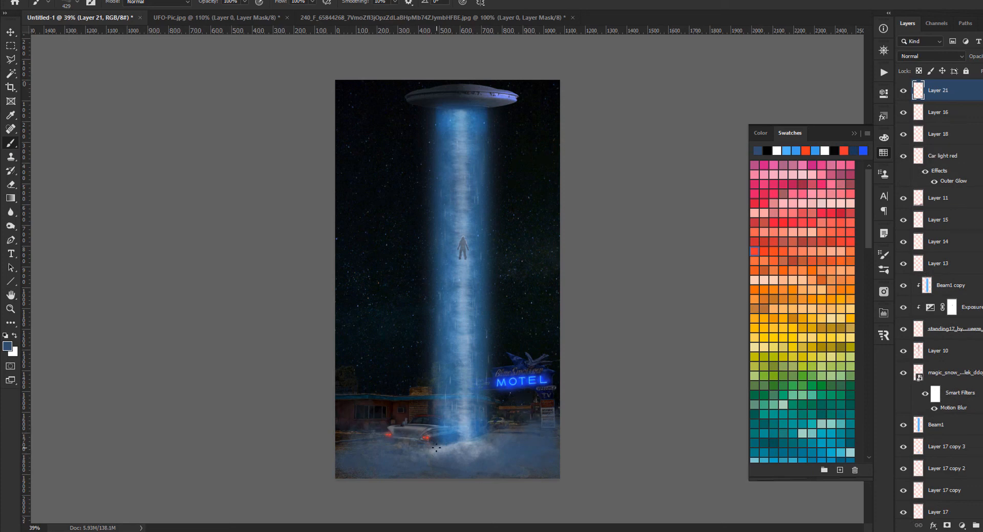
{"action": "left_click", "coordinate": [796, 150]}
{"action": "left_click", "coordinate": [379, 451]}
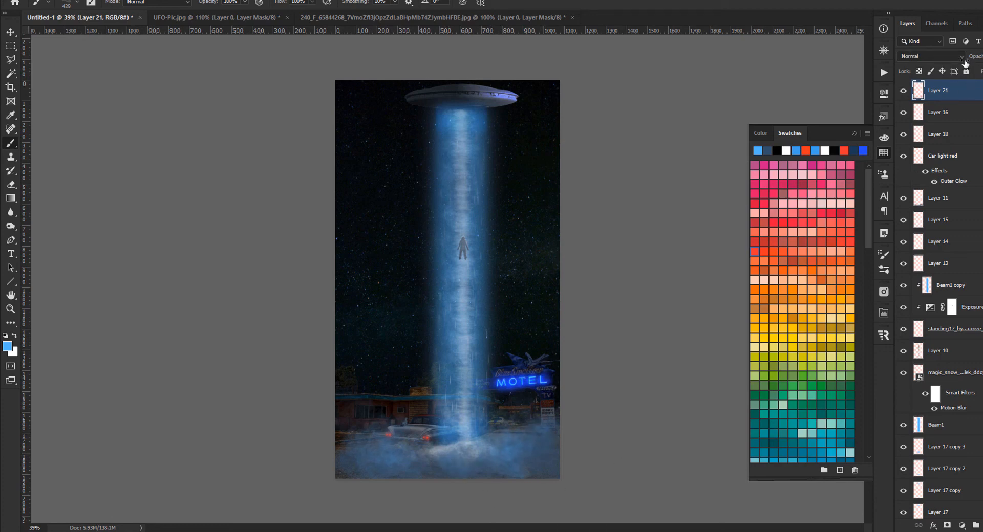
{"action": "left_click", "coordinate": [617, 340]}
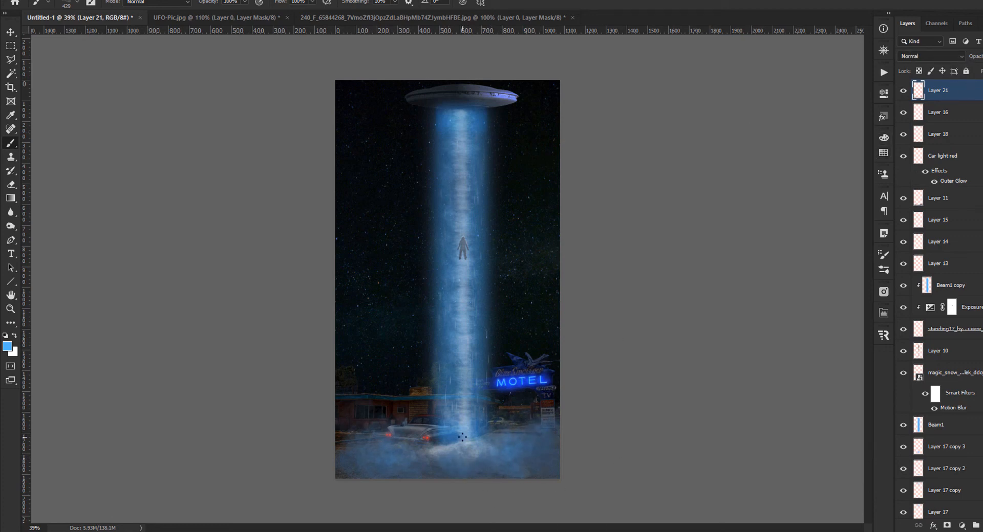
Step: Add a new layer and stamp a light blue dot on the UFO's underside, left of the beam, with an 11 px round brush
{"action": "right_click", "coordinate": [443, 183]}
{"action": "left_click", "coordinate": [483, 246]}
{"action": "left_click", "coordinate": [631, 129]}
{"action": "scroll", "coordinate": [442, 182], "scroll_direction": "up", "scroll_amount": 3}
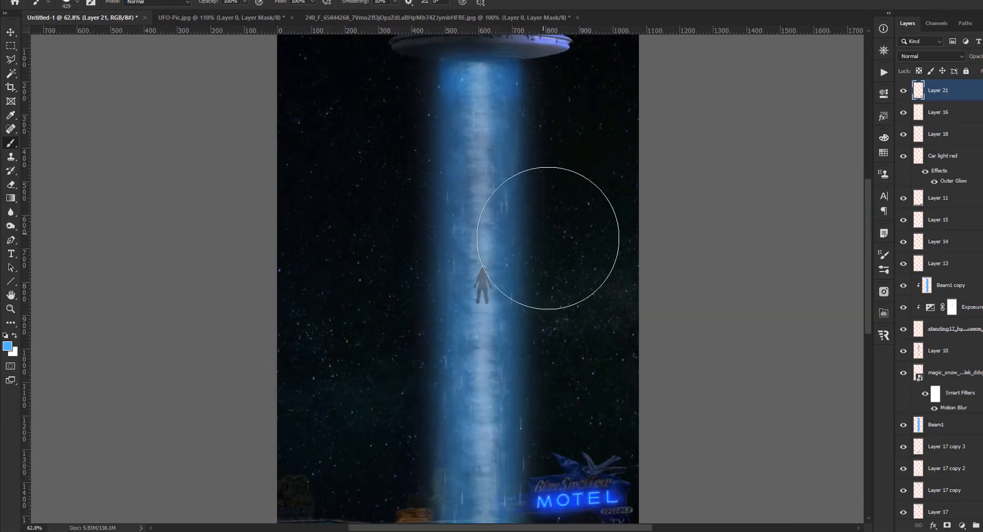
{"action": "scroll", "coordinate": [553, 239], "scroll_direction": "down", "scroll_amount": 3}
{"action": "scroll", "coordinate": [453, 126], "scroll_direction": "up", "scroll_amount": 9}
{"action": "left_click_drag", "start_coordinate": [337, 122], "coordinate": [121, 137]}
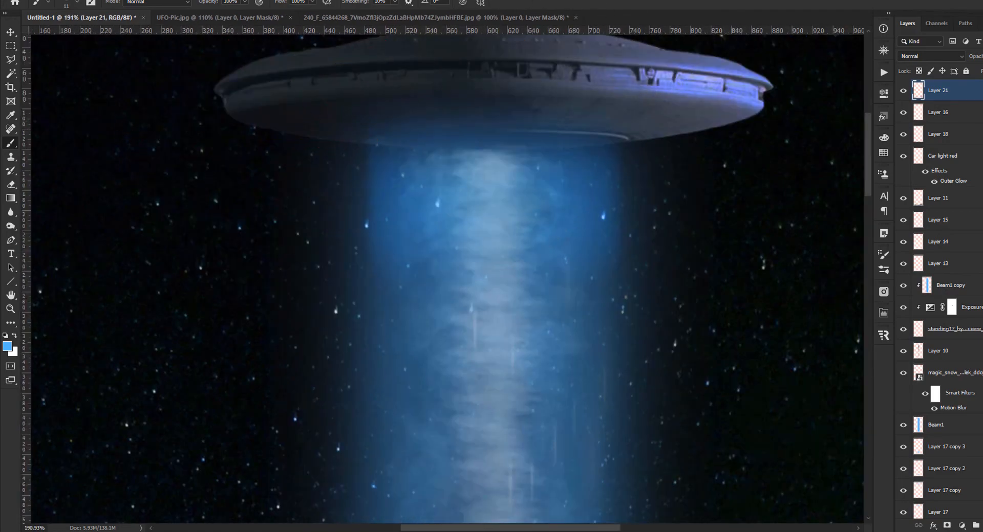
{"action": "left_click", "coordinate": [976, 525]}
{"action": "scroll", "coordinate": [307, 131], "scroll_direction": "up", "scroll_amount": 9}
Step: Flatten the blue dot into a small ellipse that follows the UFO's underside
{"action": "key", "text": "ctrl+t"}
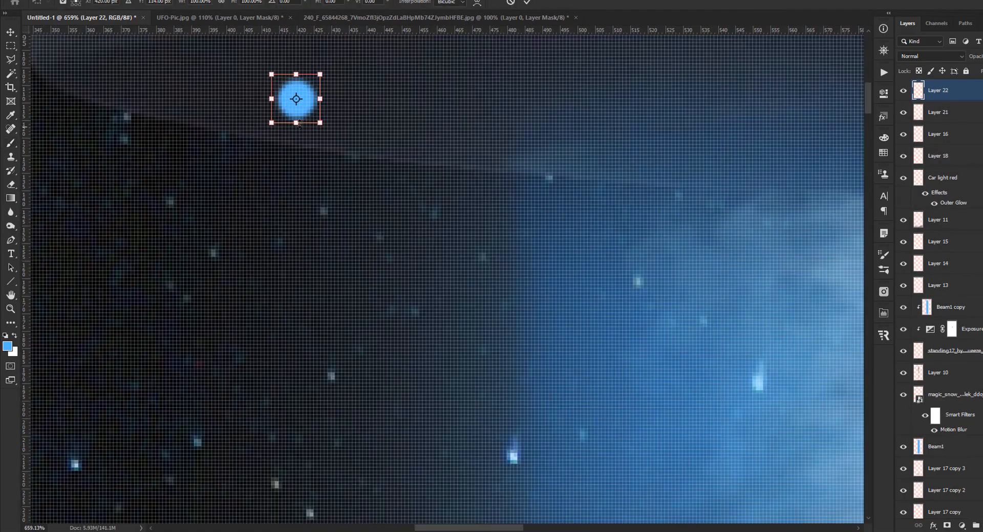
{"action": "left_click_drag", "start_coordinate": [296, 100], "coordinate": [288, 103]}
{"action": "key", "text": "Return"}
{"action": "scroll", "coordinate": [256, 158], "scroll_direction": "down", "scroll_amount": 10}
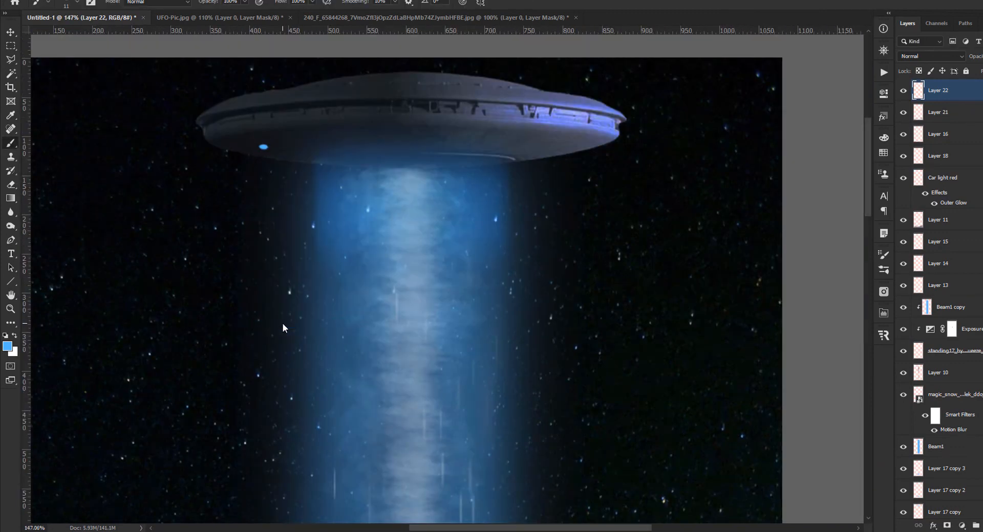
{"action": "scroll", "coordinate": [282, 328], "scroll_direction": "down", "scroll_amount": 5}
Step: Duplicate the blue UFO light and shift the copy right to about X 558 px, Y 104 px
{"action": "key", "text": "ctrl+j"}
{"action": "key", "text": "ctrl+t"}
{"action": "key", "text": "shift+Right"}
{"action": "key", "text": "shift+Right"}
{"action": "key", "text": "shift+Right"}
{"action": "key", "text": "shift+Right"}
{"action": "key", "text": "shift+Right"}
{"action": "key", "text": "shift+Right"}
{"action": "key", "text": "shift+Right"}
{"action": "key", "text": "shift+Right"}
{"action": "key", "text": "shift+Right"}
{"action": "key", "text": "shift+Right"}
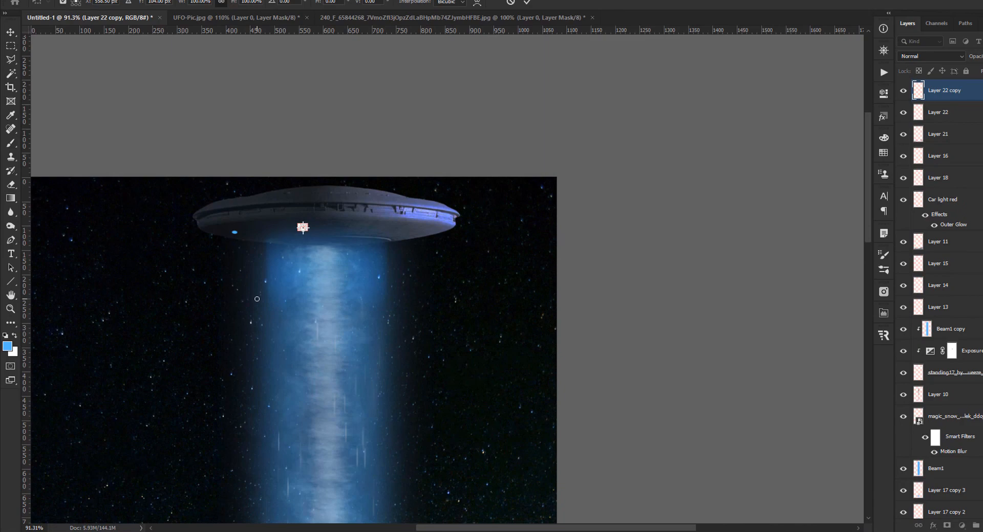
{"action": "scroll", "coordinate": [303, 229], "scroll_direction": "up", "scroll_amount": 5}
{"action": "scroll", "coordinate": [302, 229], "scroll_direction": "down", "scroll_amount": 3}
{"action": "key", "text": "Return"}
{"action": "key", "text": "b"}
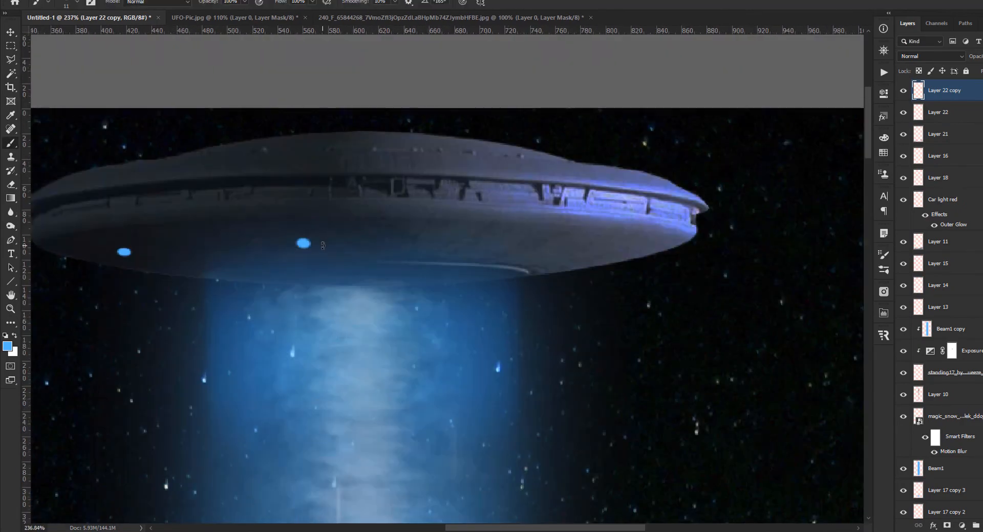
Step: Move the copied light to the centre of the UFO above the beam, near X 611 px, and adjust its shape and skew
{"action": "key", "text": "ctrl+t"}
{"action": "scroll", "coordinate": [323, 245], "scroll_direction": "up", "scroll_amount": 4}
{"action": "scroll", "coordinate": [352, 212], "scroll_direction": "down", "scroll_amount": 5}
{"action": "left_click_drag", "start_coordinate": [329, 219], "coordinate": [383, 220]}
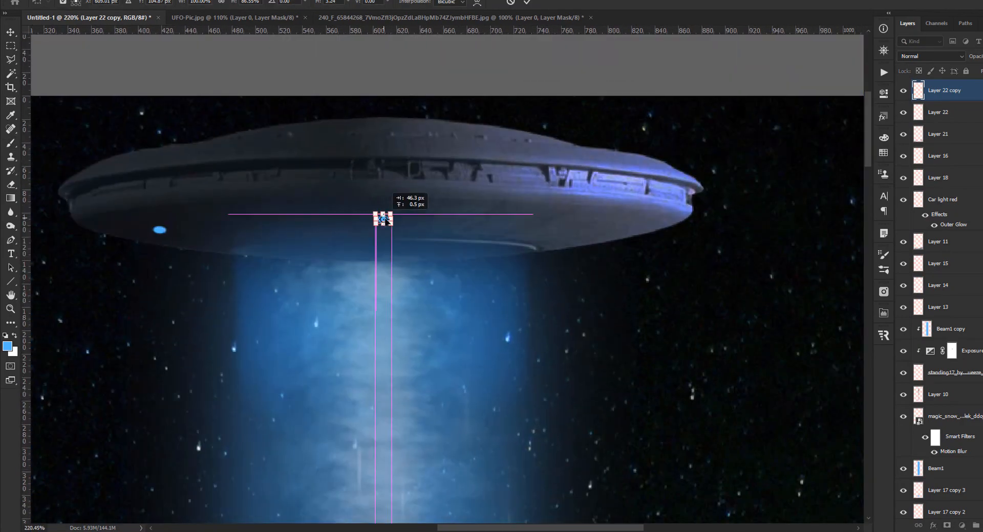
{"action": "scroll", "coordinate": [383, 219], "scroll_direction": "down", "scroll_amount": 3}
{"action": "scroll", "coordinate": [352, 250], "scroll_direction": "up", "scroll_amount": 6}
{"action": "left_click_drag", "start_coordinate": [350, 262], "coordinate": [351, 264]}
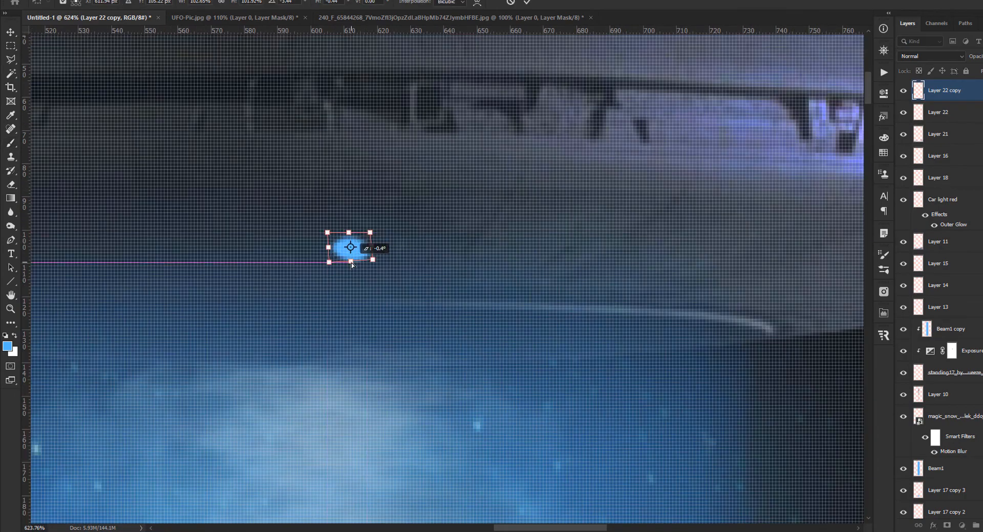
{"action": "key", "text": "Return"}
{"action": "scroll", "coordinate": [370, 256], "scroll_direction": "down", "scroll_amount": 6}
{"action": "key", "text": "ctrl+t"}
{"action": "scroll", "coordinate": [368, 249], "scroll_direction": "up", "scroll_amount": 6}
{"action": "left_click_drag", "start_coordinate": [388, 297], "coordinate": [334, 299]}
{"action": "key", "text": "Return"}
{"action": "scroll", "coordinate": [380, 282], "scroll_direction": "down", "scroll_amount": 7}
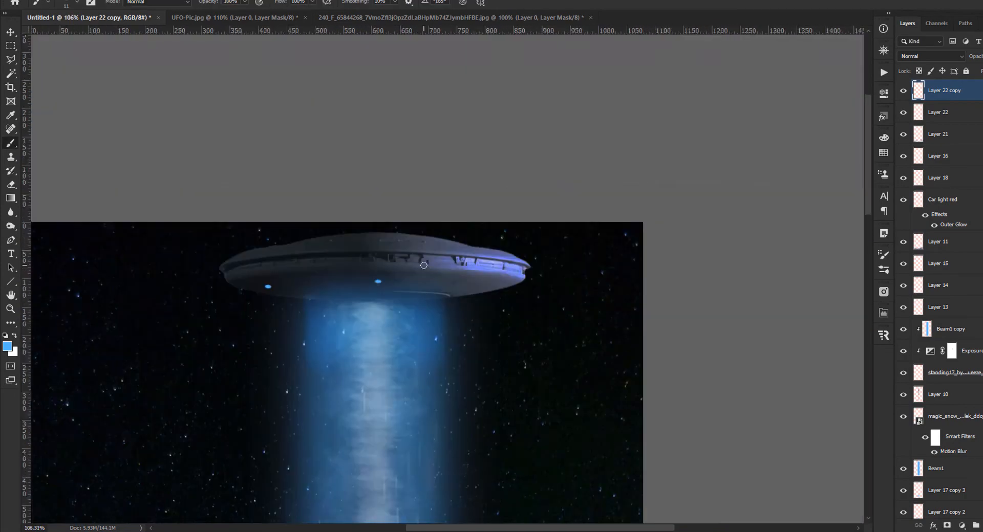
Step: Duplicate the centre light and place the copy near the right end of the UFO's underside, about X 813 px, Y 111 px
{"action": "key", "text": "ctrl+j"}
{"action": "key", "text": "ctrl+t"}
{"action": "scroll", "coordinate": [378, 281], "scroll_direction": "up", "scroll_amount": 5}
{"action": "scroll", "coordinate": [318, 272], "scroll_direction": "down", "scroll_amount": 5}
{"action": "scroll", "coordinate": [493, 300], "scroll_direction": "up", "scroll_amount": 4}
{"action": "left_click_drag", "start_coordinate": [496, 292], "coordinate": [525, 295]}
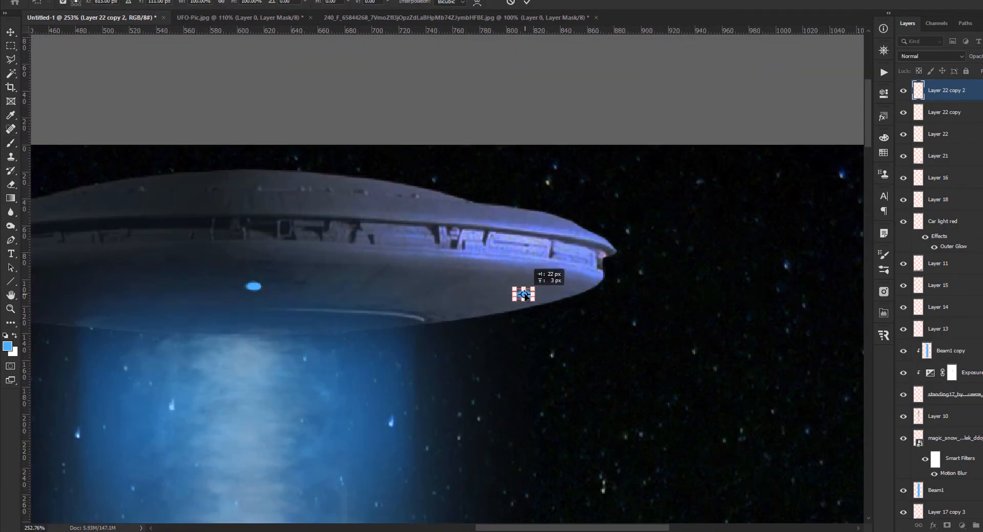
{"action": "scroll", "coordinate": [525, 296], "scroll_direction": "down", "scroll_amount": 4}
{"action": "key", "text": "Return"}
{"action": "key", "text": "b"}
{"action": "scroll", "coordinate": [646, 185], "scroll_direction": "down", "scroll_amount": 3}
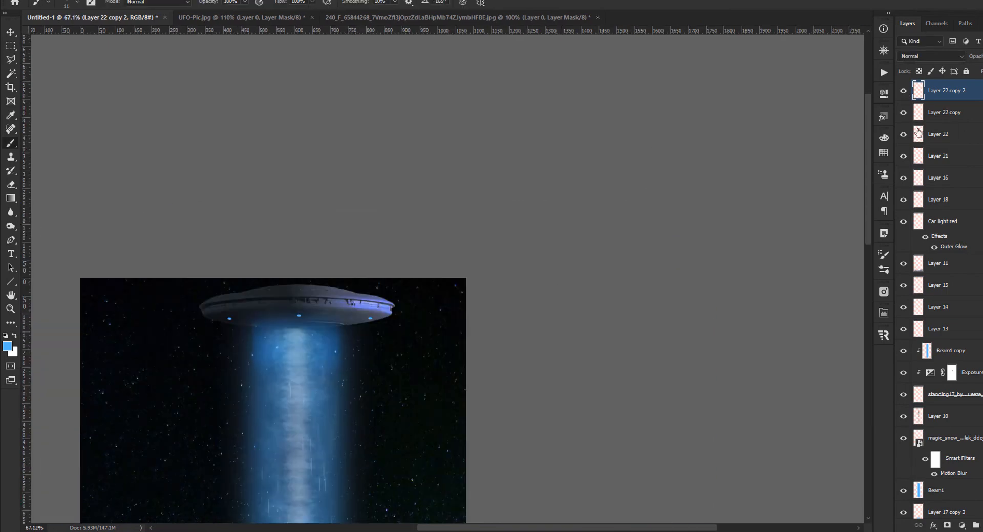
Step: Group the three UFO light layers and give the group an outer glow coloured light blue 55b6fe
{"action": "left_click", "coordinate": [919, 132], "text": "shift"}
{"action": "key", "text": "ctrl+g"}
{"action": "double_click", "coordinate": [970, 86]}
{"action": "left_click", "coordinate": [362, 217]}
{"action": "left_click", "coordinate": [511, 105]}
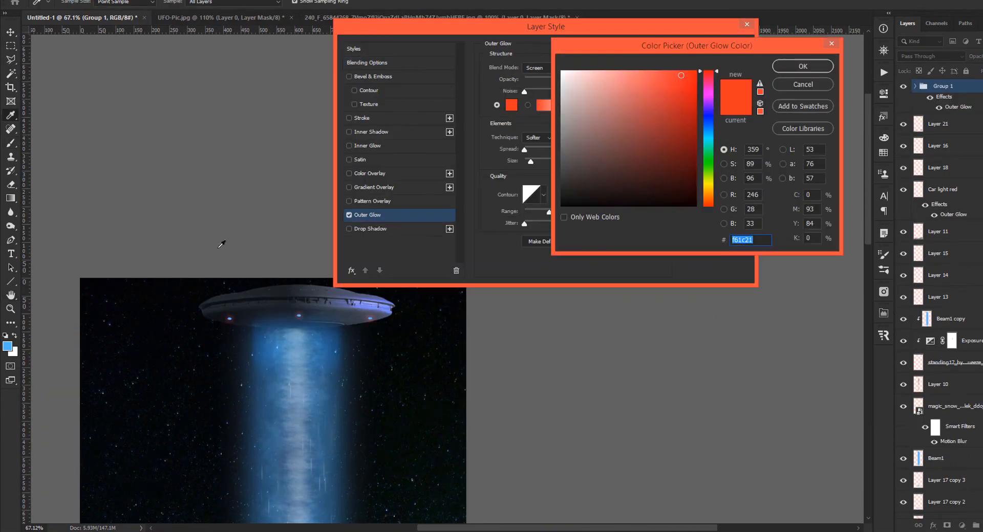
{"action": "left_click", "coordinate": [8, 347]}
{"action": "left_click_drag", "start_coordinate": [661, 73], "coordinate": [651, 72]}
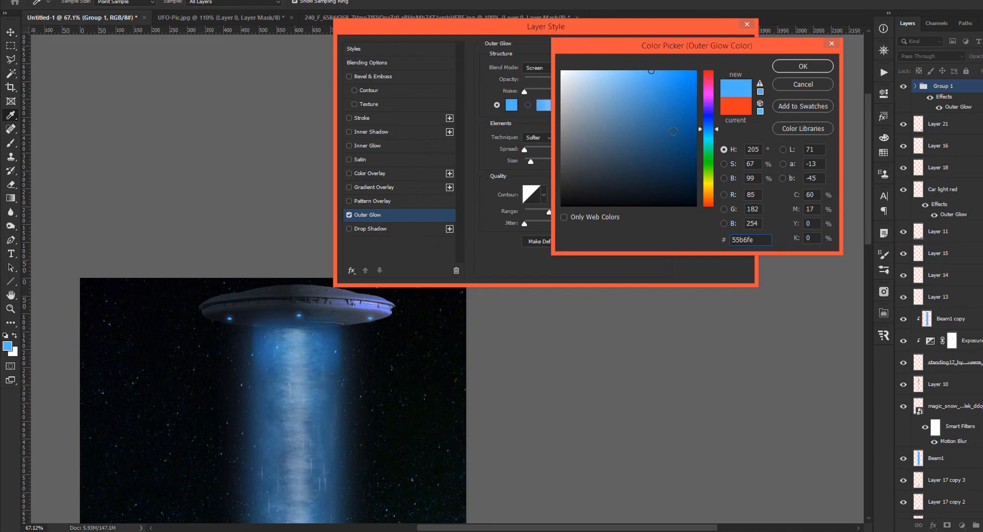
{"action": "key", "text": "Return"}
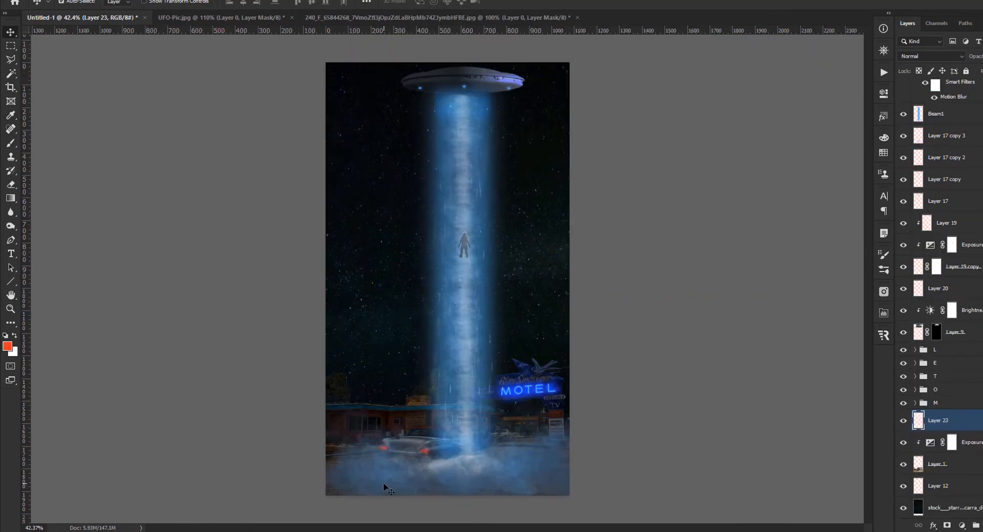
Step: Move Layer 23 above the Brightness/Contrast layer and paint faint orange-red light on the ground behind the car at 10% opacity
{"action": "key", "text": "b"}
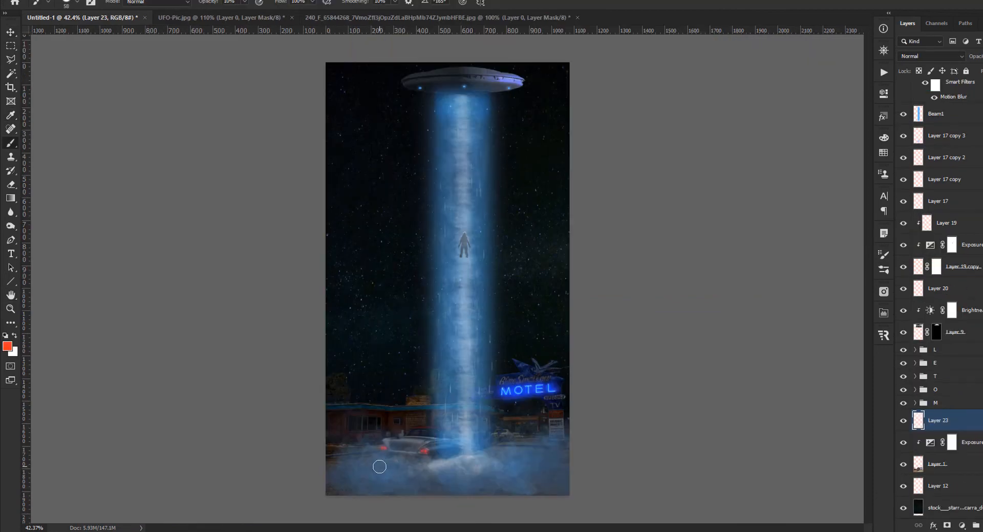
{"action": "scroll", "coordinate": [404, 437], "scroll_direction": "up", "scroll_amount": 5}
{"action": "left_click_drag", "start_coordinate": [953, 421], "coordinate": [955, 300]}
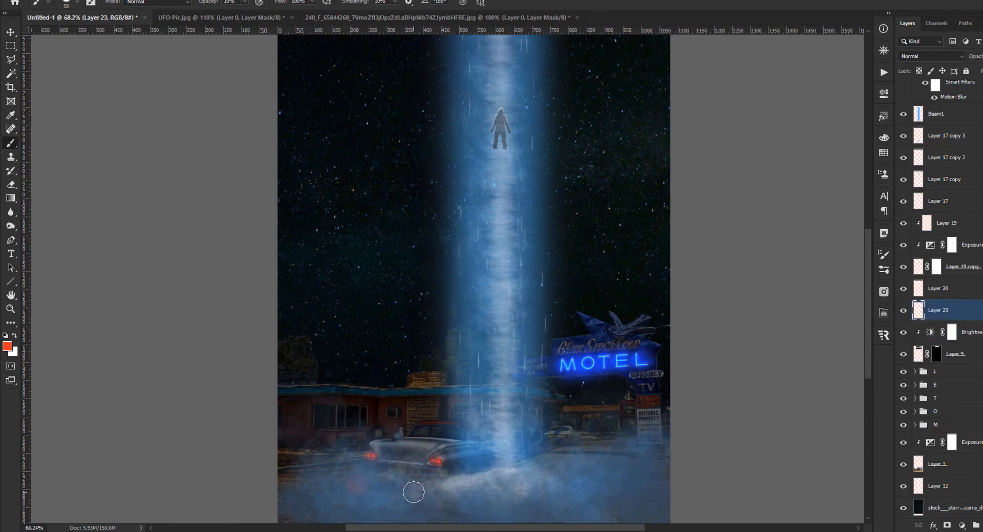
{"action": "left_click_drag", "start_coordinate": [414, 492], "coordinate": [438, 503]}
{"action": "scroll", "coordinate": [371, 486], "scroll_direction": "down", "scroll_amount": 5}
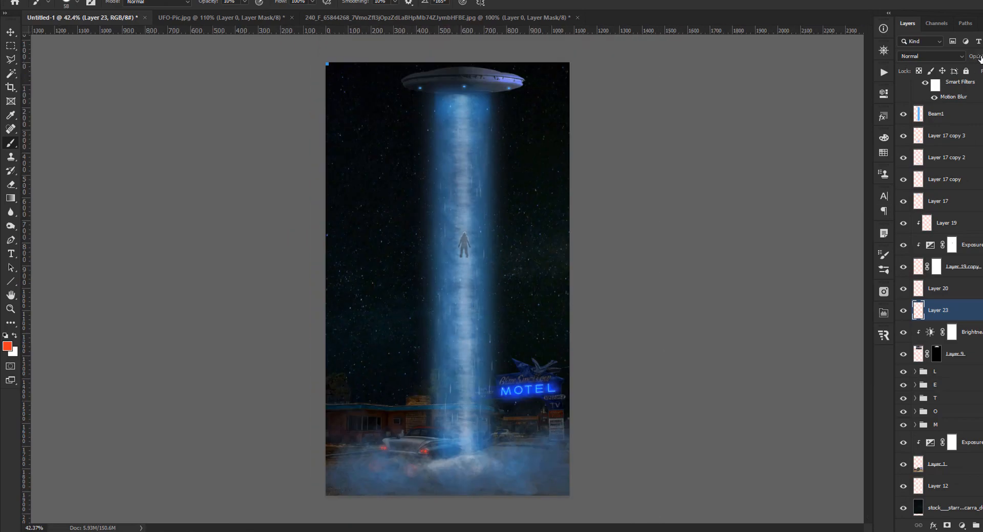
{"action": "scroll", "coordinate": [327, 394], "scroll_direction": "down", "scroll_amount": 1}
Step: Stamp all visible layers onto a new top layer and add a Color Lookup adjustment using Fuji ETERNA 250D Fuji 3510 (by Adobe).cube
{"action": "key", "text": "v"}
{"action": "key", "text": "ctrl+shift+alt+e"}
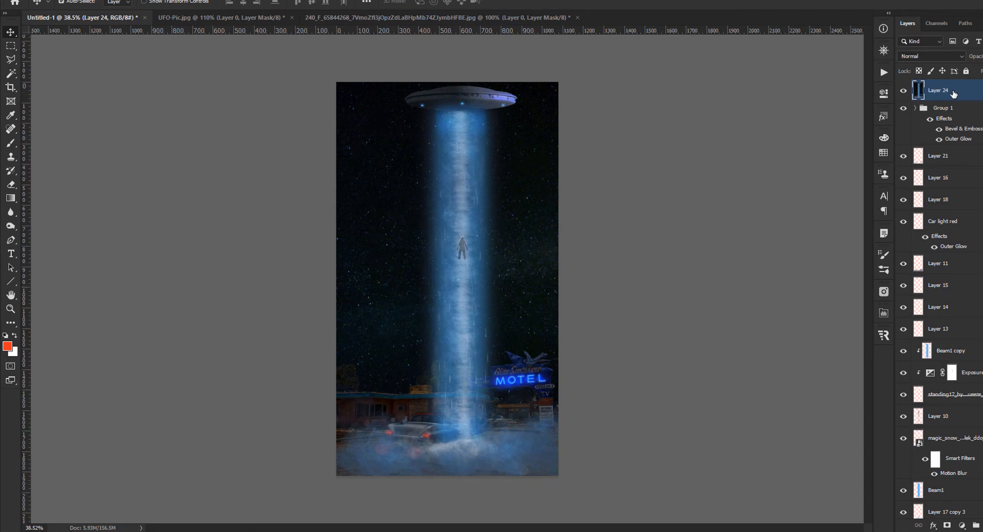
{"action": "left_click", "coordinate": [962, 526]}
{"action": "left_click", "coordinate": [896, 467]}
{"action": "left_click", "coordinate": [830, 126]}
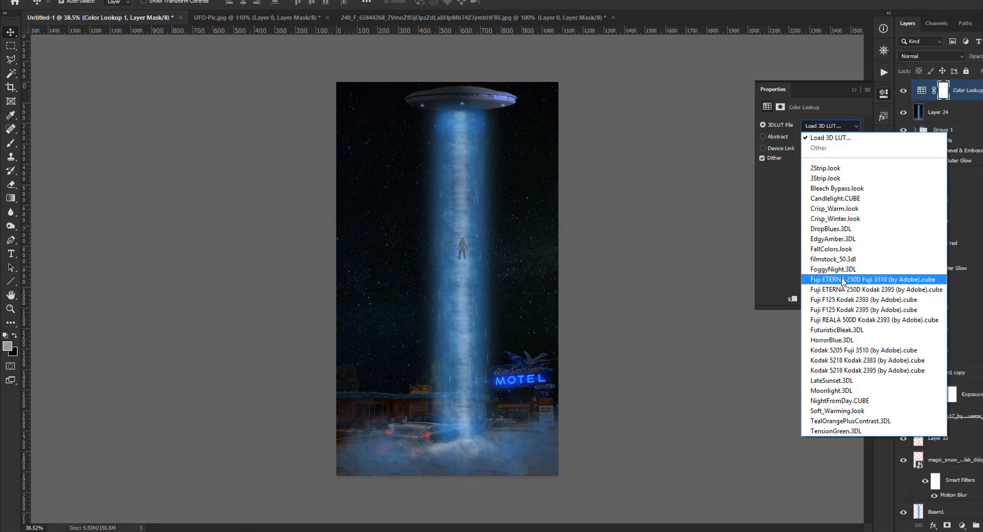
{"action": "left_click", "coordinate": [843, 279]}
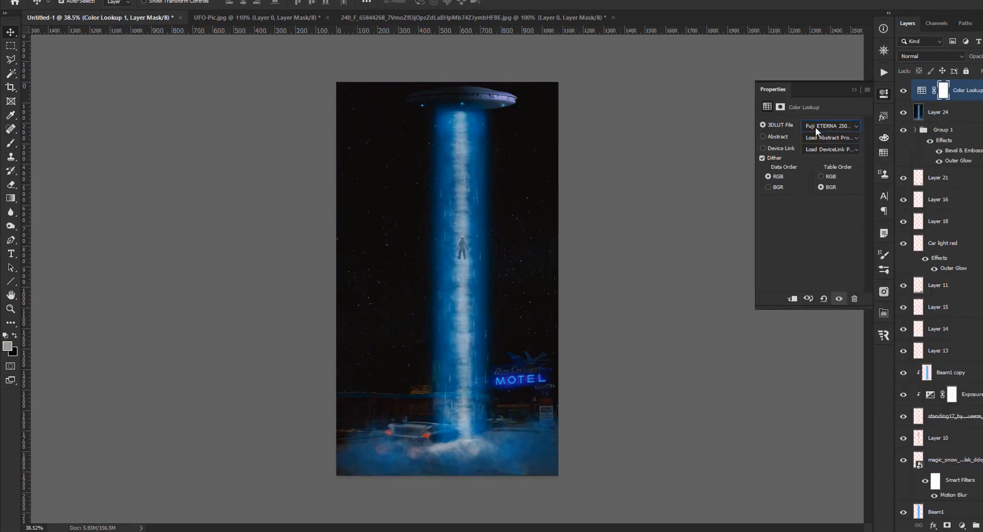
Step: Switch the Color Lookup adjustment to the next Fuji ETERNA 250 LUT and stamp all visible layers onto a new top layer
{"action": "scroll", "coordinate": [815, 127], "scroll_direction": "down", "scroll_amount": 1}
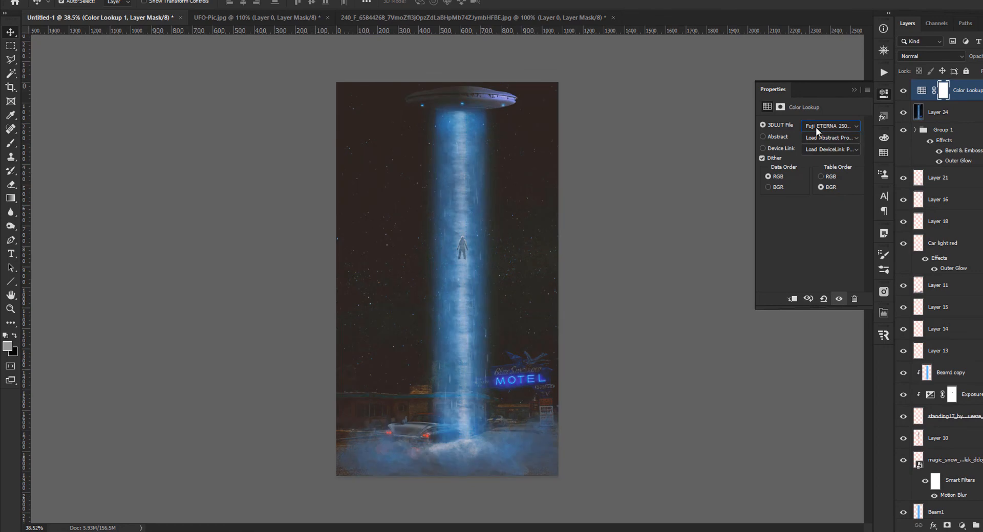
{"action": "left_click", "coordinate": [966, 91]}
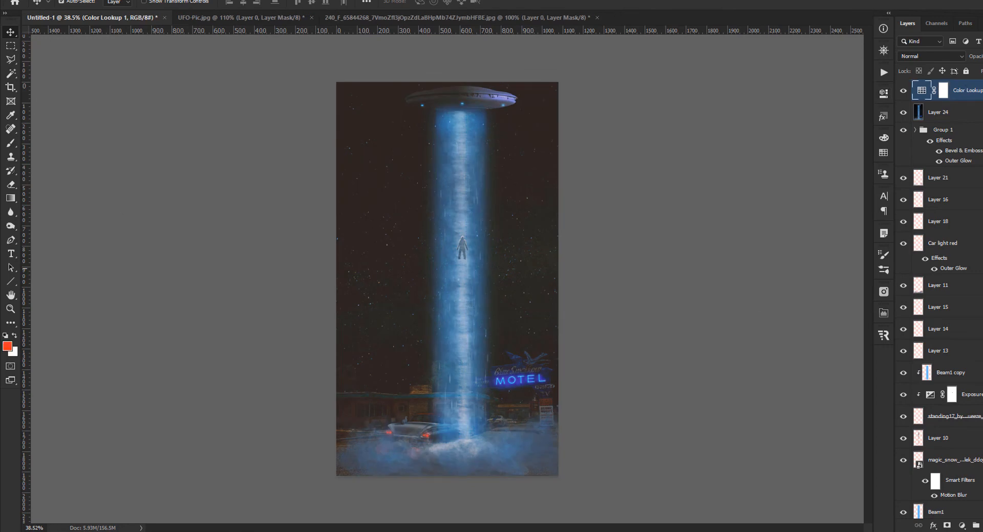
{"action": "key", "text": "ctrl+shift+alt+e"}
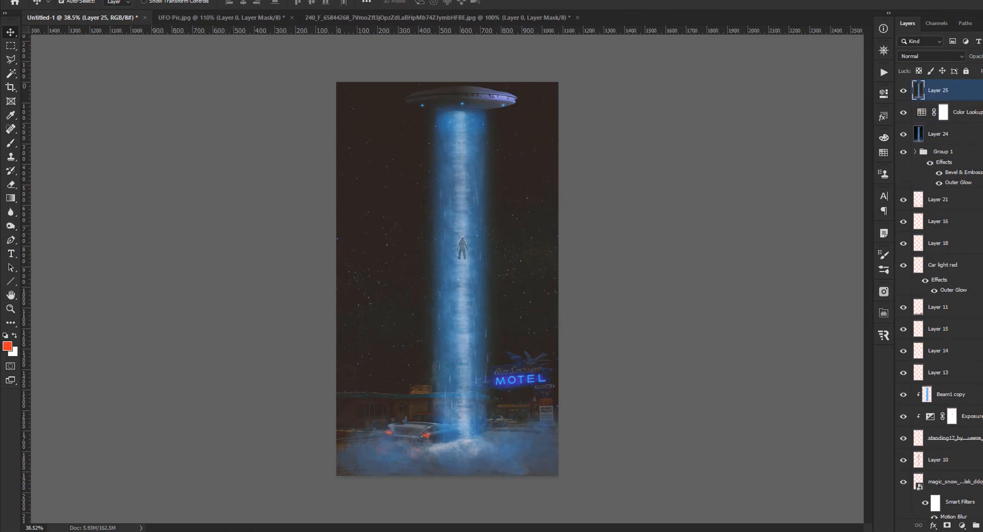
Step: Apply the Exposure X2 filter to the stamped layer with the Cross Processing preset Slide Film
{"action": "left_click", "coordinate": [152, 1]}
{"action": "mouse_move", "coordinate": [181, 214]}
{"action": "left_click", "coordinate": [118, 222]}
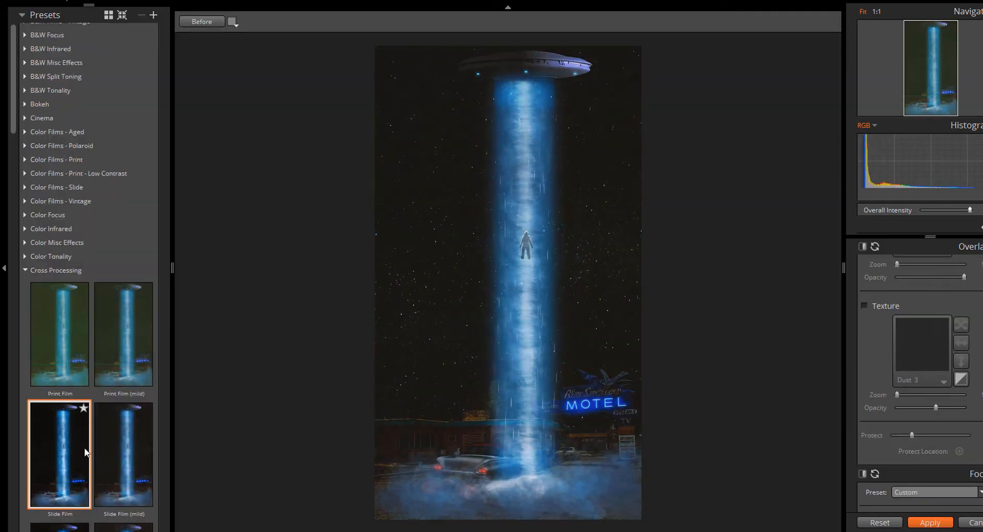
{"action": "key", "text": "Return"}
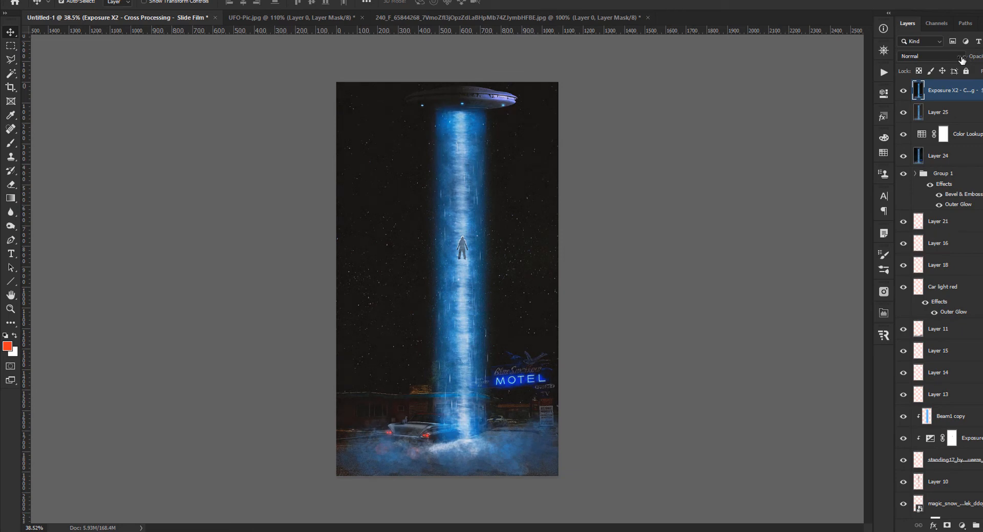
Step: Stamp the winged logo brush in white at size 647 over the lower part of the beam on a new top layer
{"action": "key", "text": "ctrl+plus"}
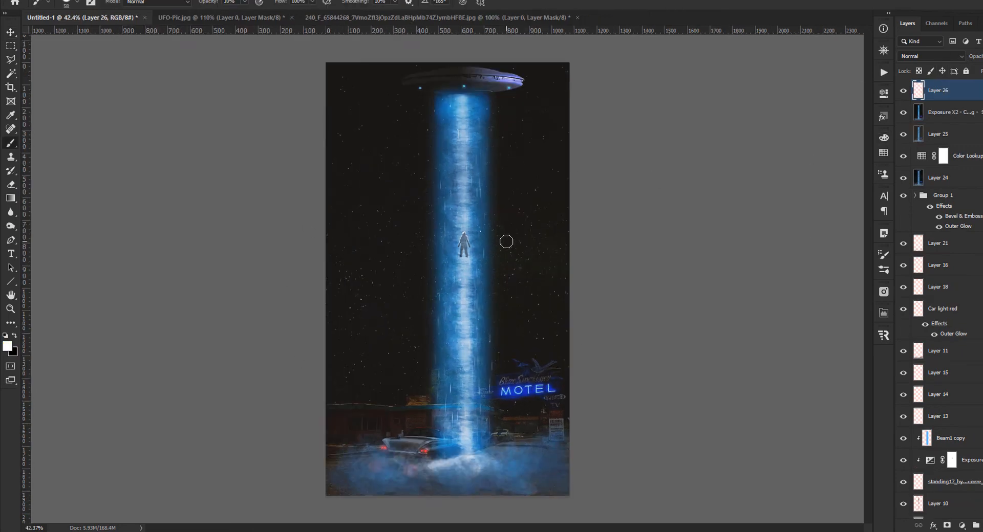
{"action": "right_click", "coordinate": [507, 242]}
{"action": "left_click", "coordinate": [544, 315]}
{"action": "left_click", "coordinate": [545, 299]}
{"action": "double_click", "coordinate": [679, 420]}
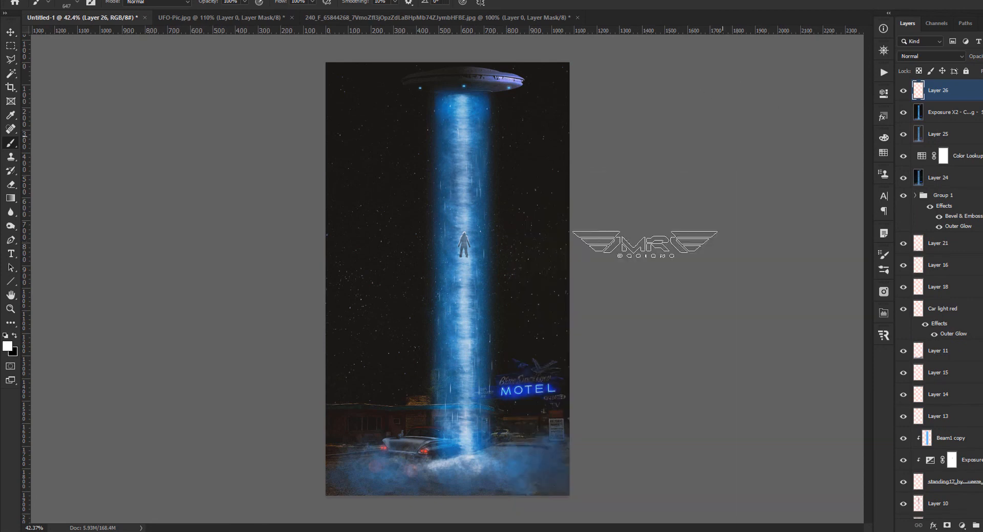
{"action": "left_click", "coordinate": [465, 443]}
Step: Scale the winged logo down to about 15% width and place it in the image's bottom-right corner, about X 1009 px, Y 1896 px
{"action": "key", "text": "ctrl+t"}
{"action": "left_click_drag", "start_coordinate": [393, 429], "coordinate": [541, 487]}
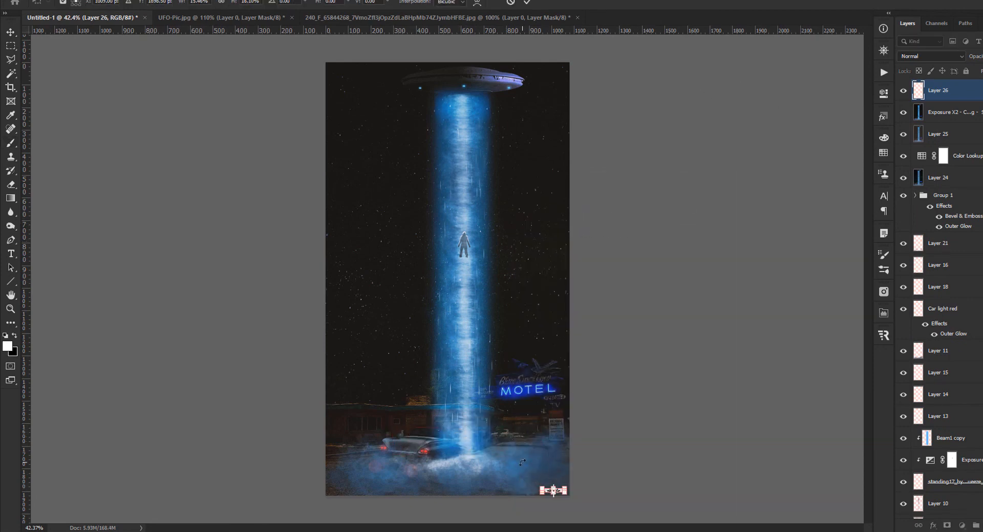
{"action": "key", "text": "Return"}
{"action": "key", "text": "ctrl+minus"}
{"action": "scroll", "coordinate": [538, 393], "scroll_direction": "up", "scroll_amount": 1}
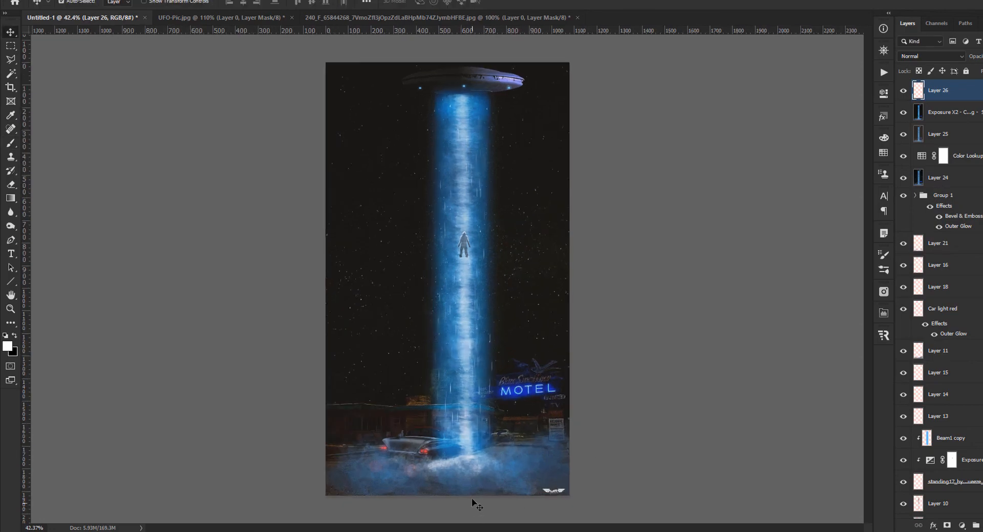